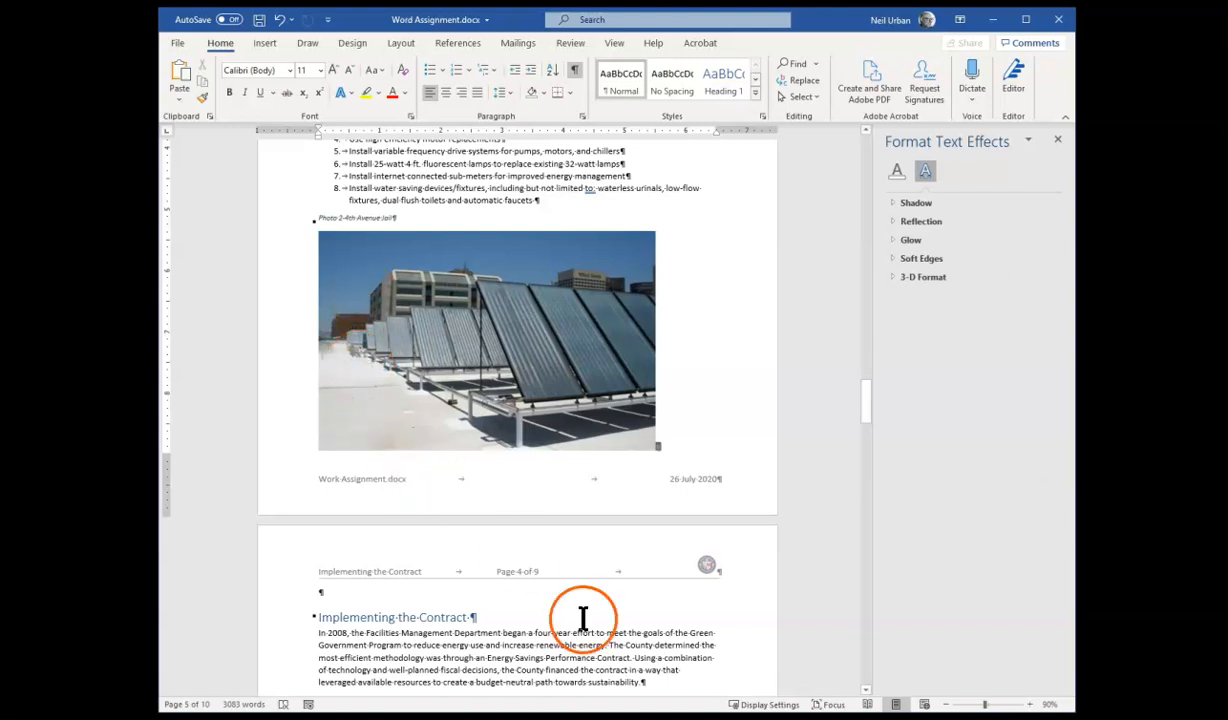
Add an empty paragraph above the "Over the course of the project" paragraph in the Implementing the Contract section
click(419, 574)
scroll(350, 586, down, 6)
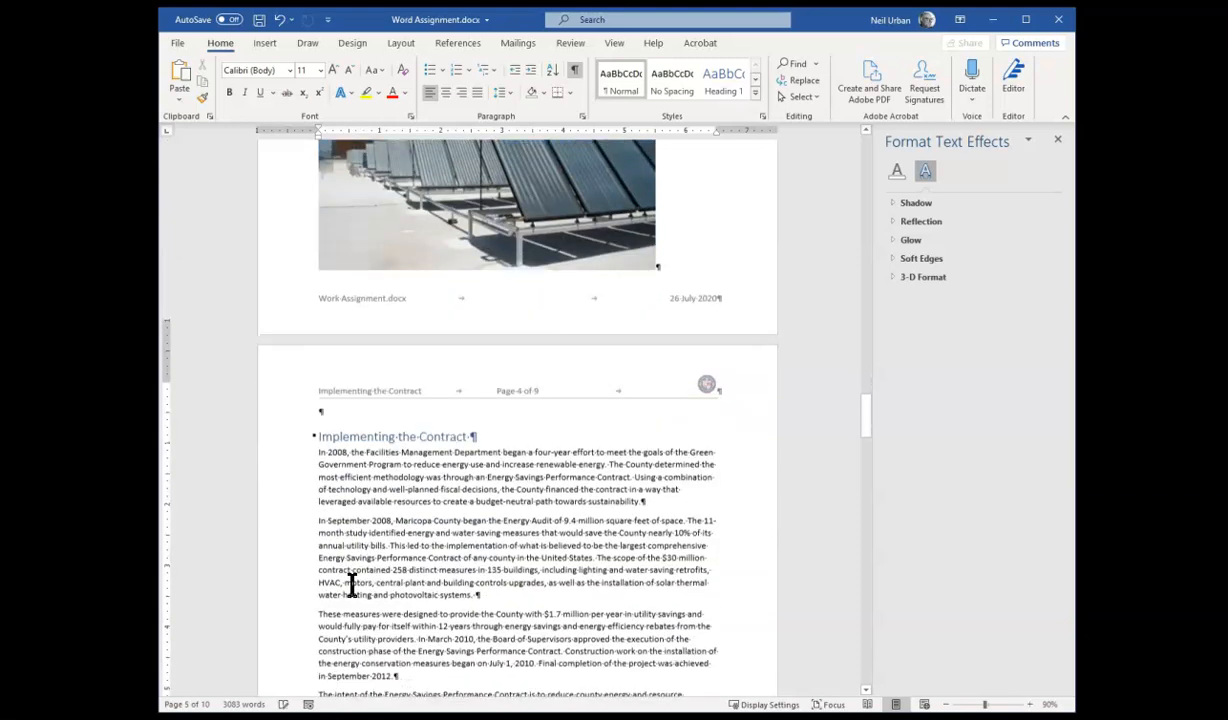
scroll(352, 583, down, 2)
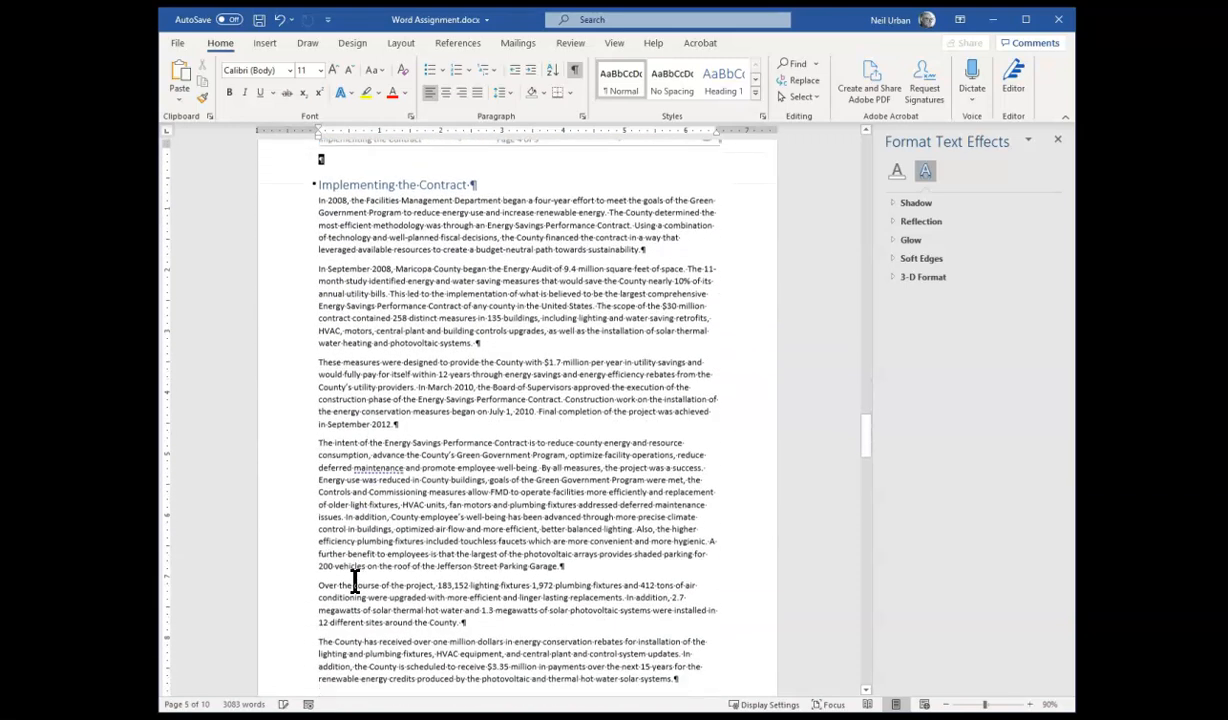
click(319, 563)
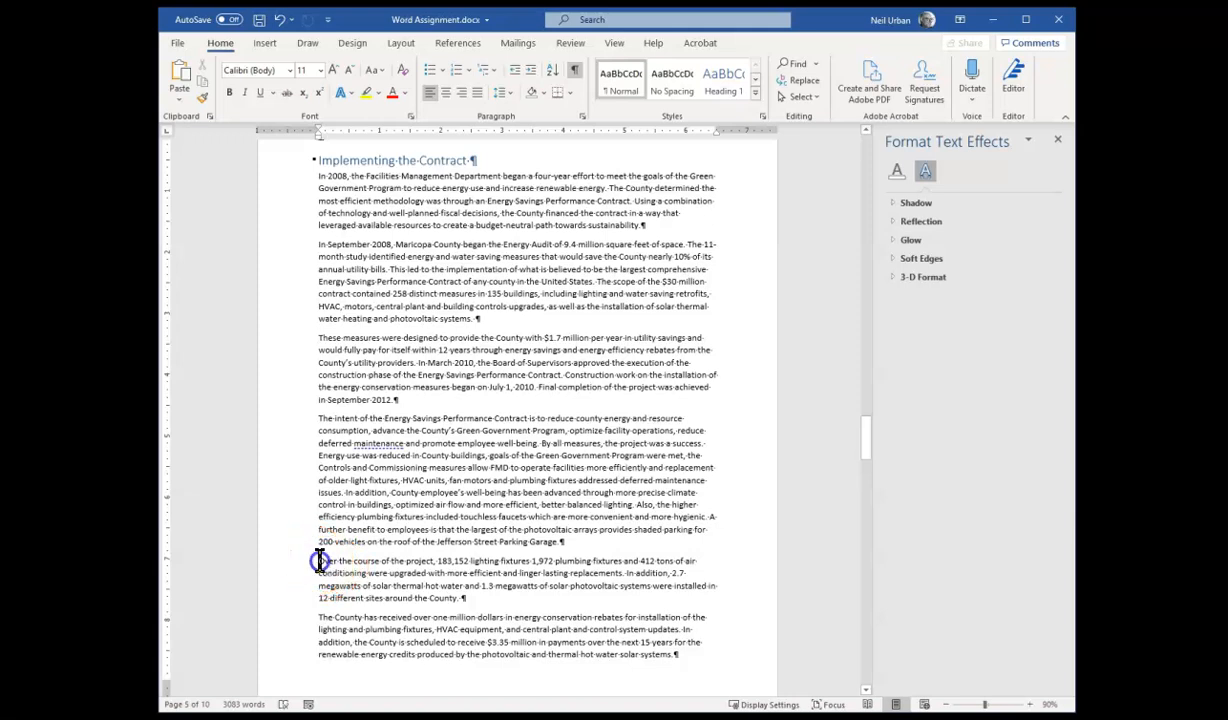
drag(319, 560, 474, 603)
key(Return)
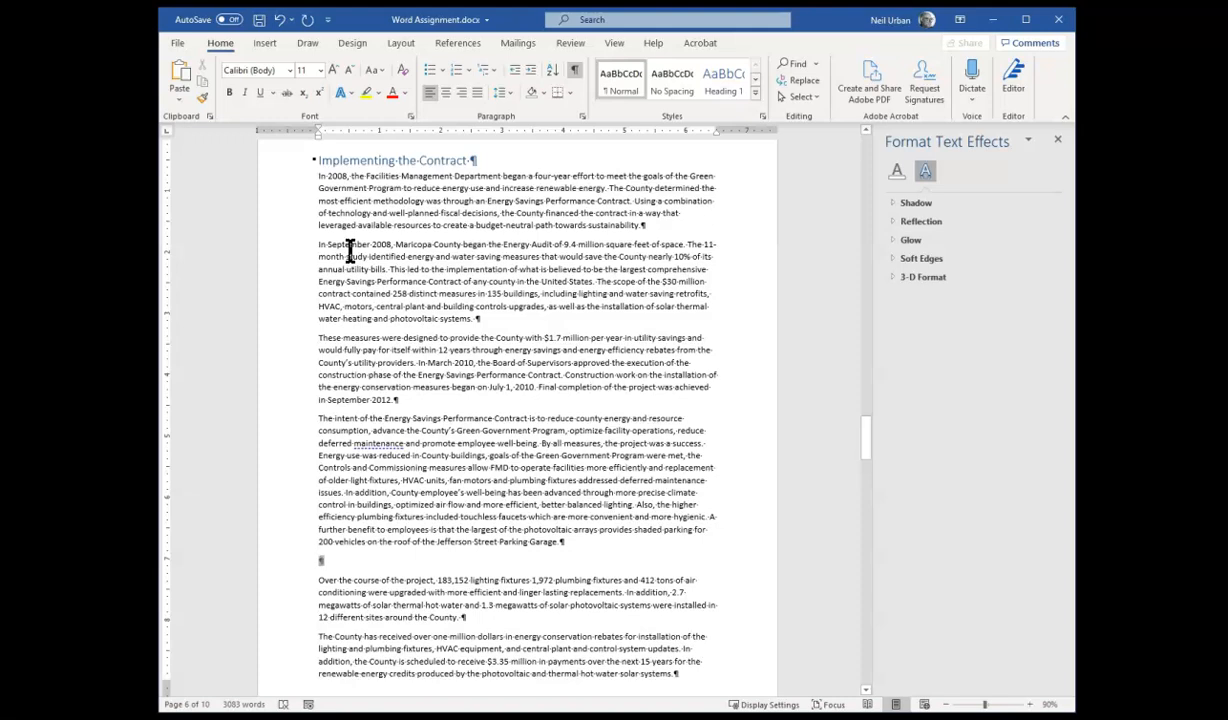
click(433, 556)
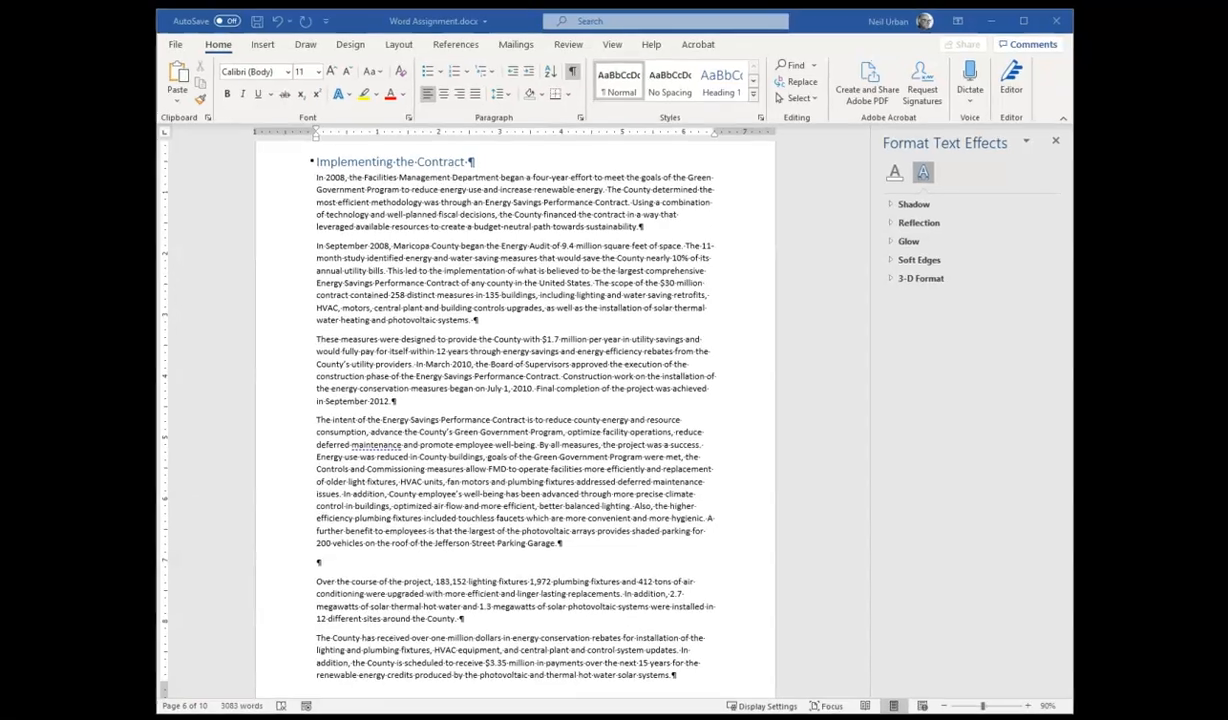
Switch to File Explorer and open Word Assignment Data for Tables.docx from the CON 251 folder on Local Disk (C:)
mouse_move(198, 718)
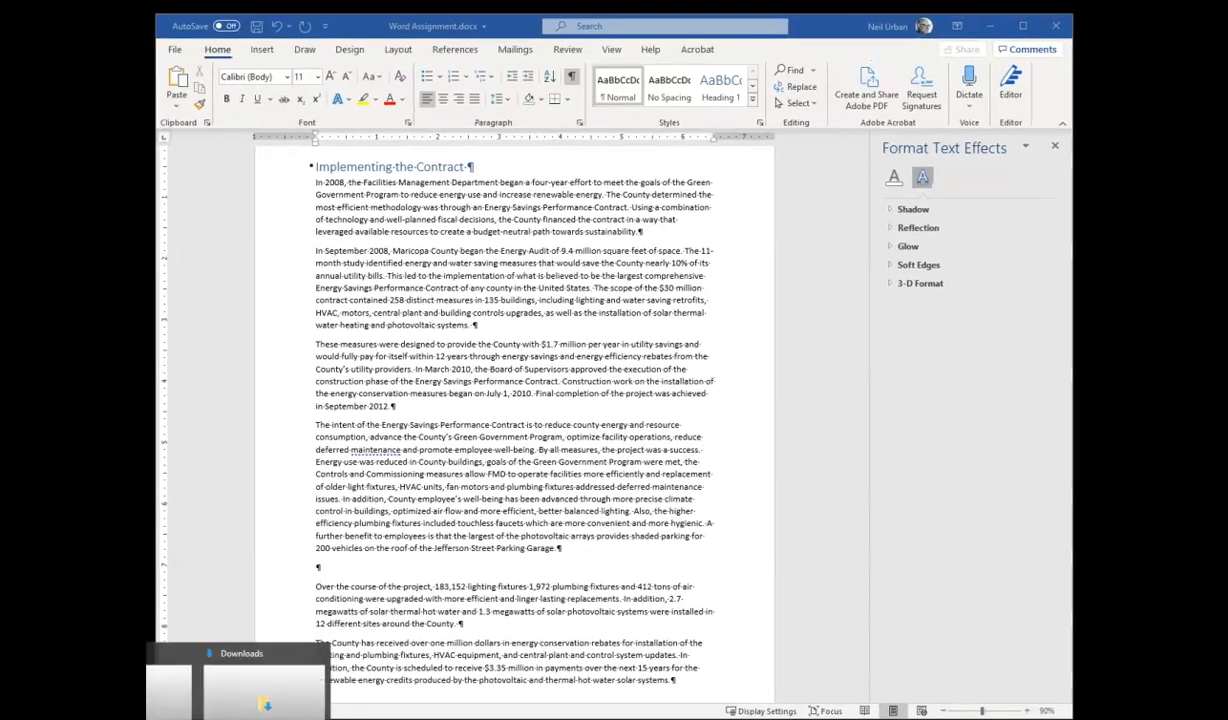
click(259, 697)
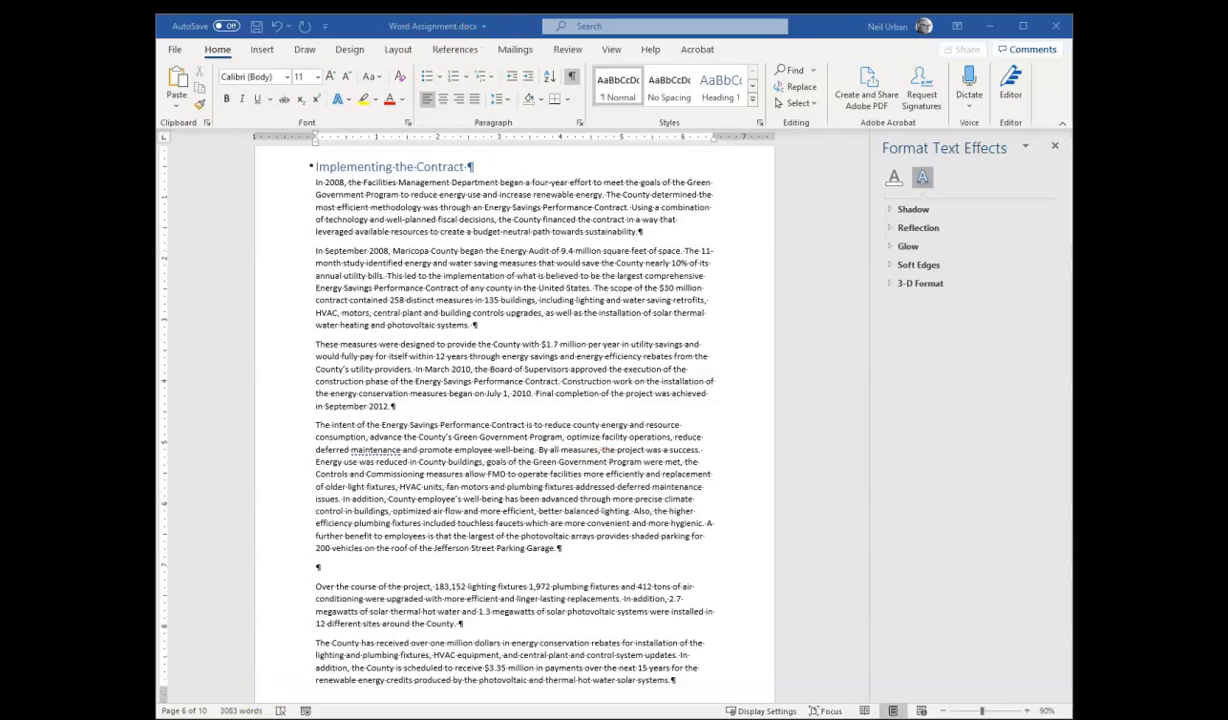
drag(718, 700, 625, 23)
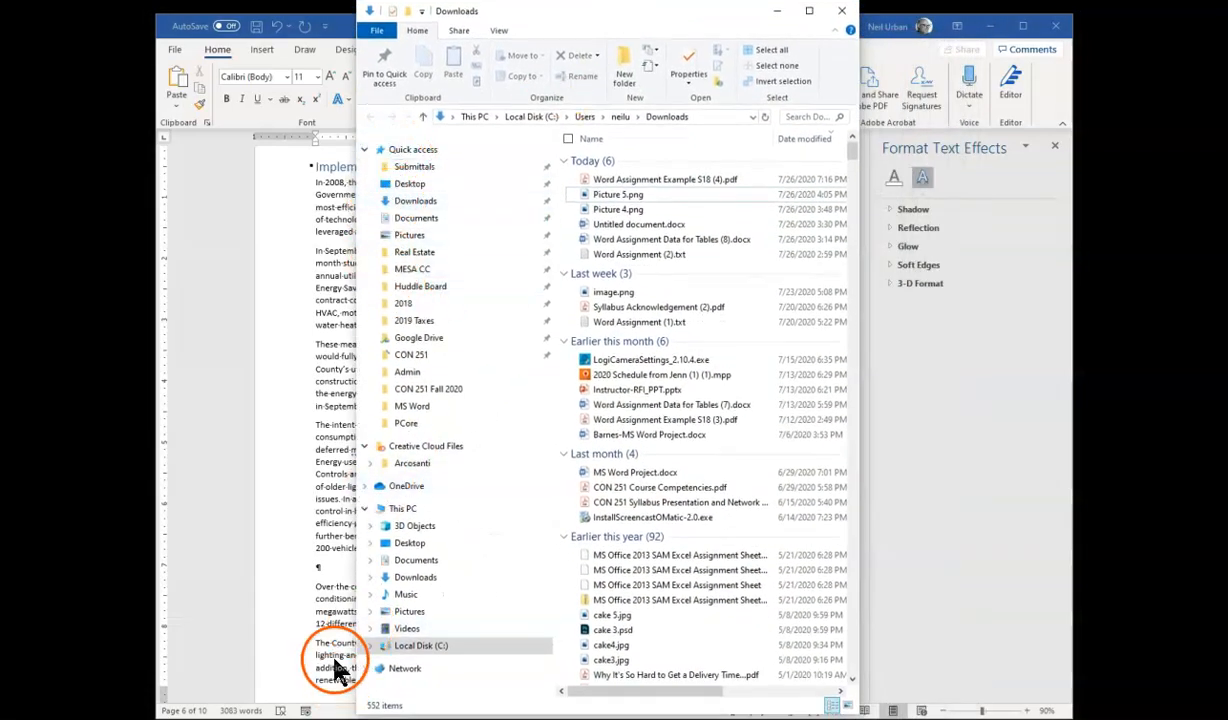
click(372, 646)
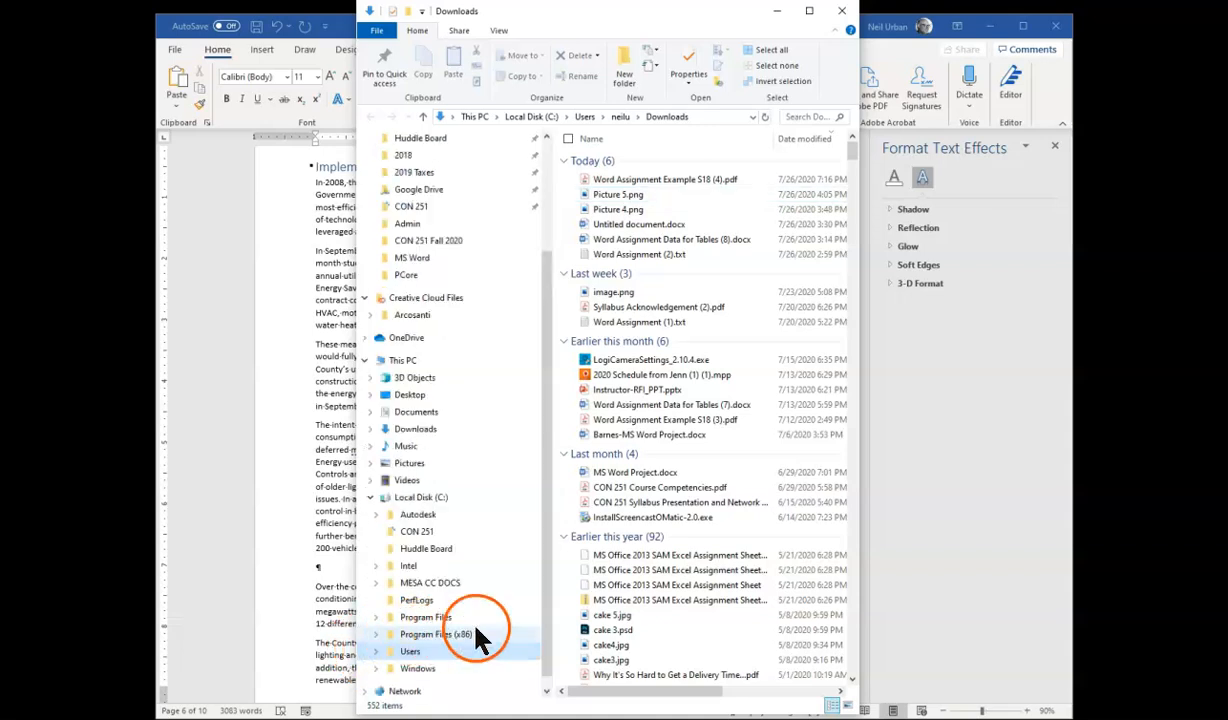
click(420, 533)
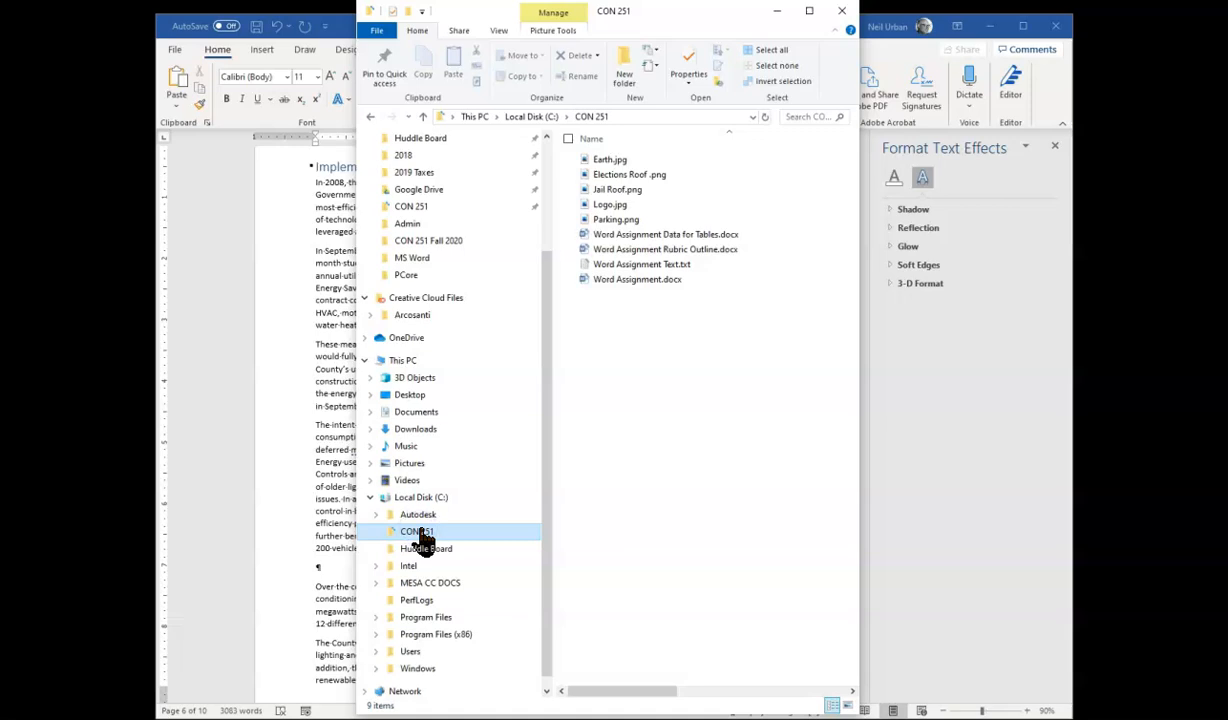
click(614, 238)
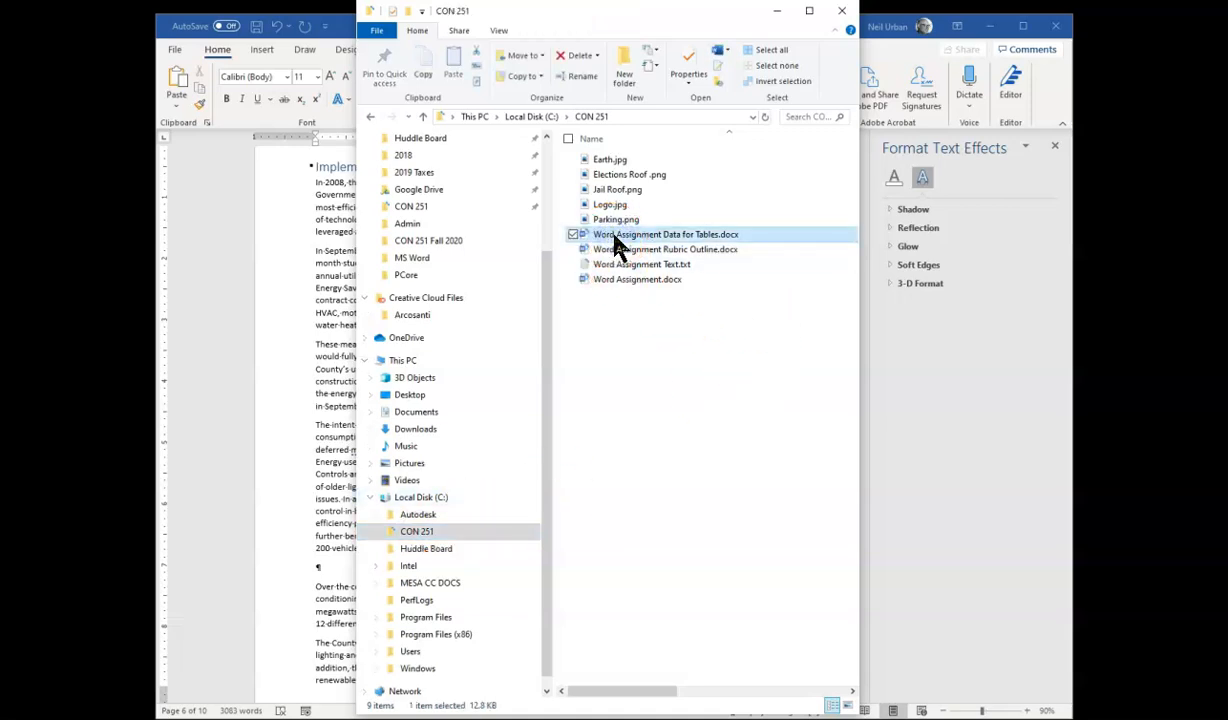
double_click(615, 237)
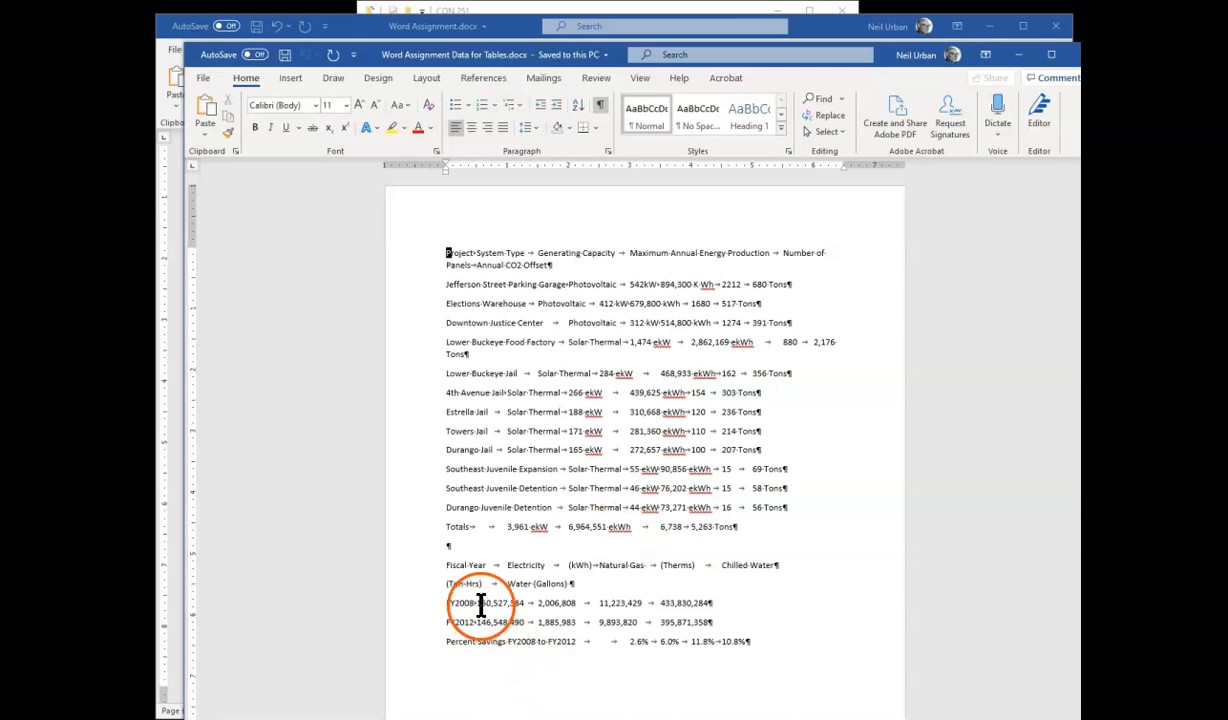
Copy the fiscal-year utility data at the end of the data document and paste it into the empty paragraph in Word Assignment.docx
drag(446, 565, 758, 643)
key(ctrl+c)
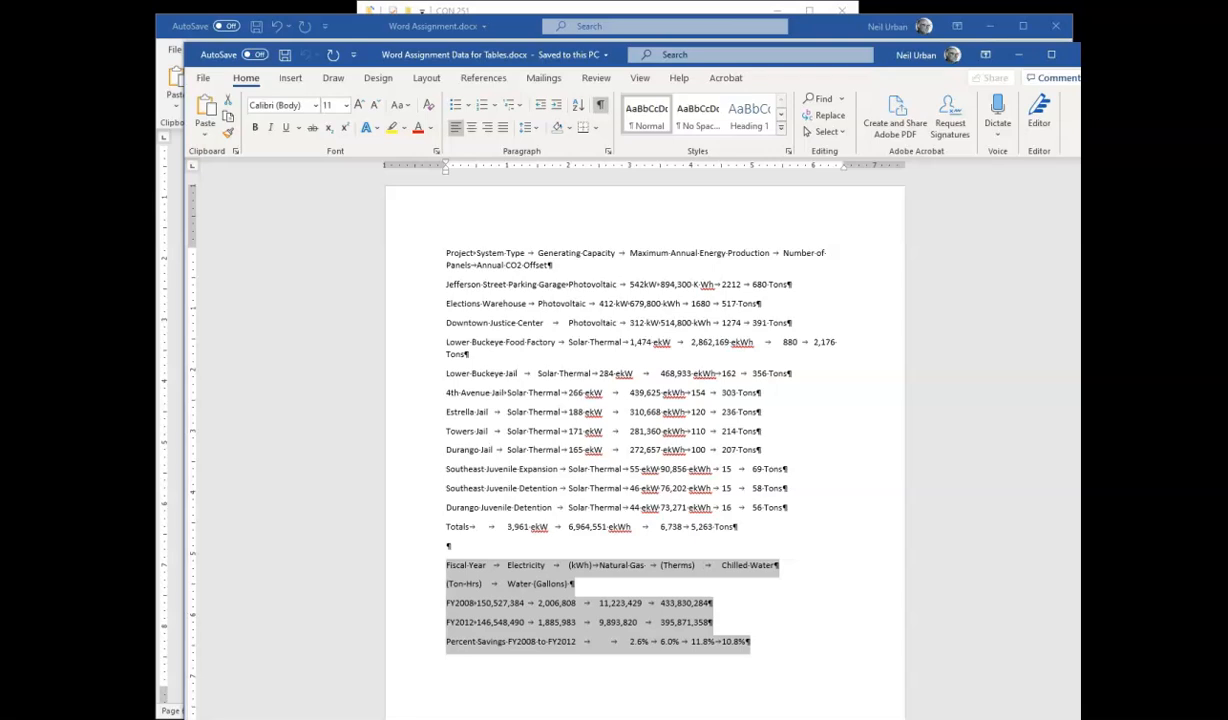
click(1019, 54)
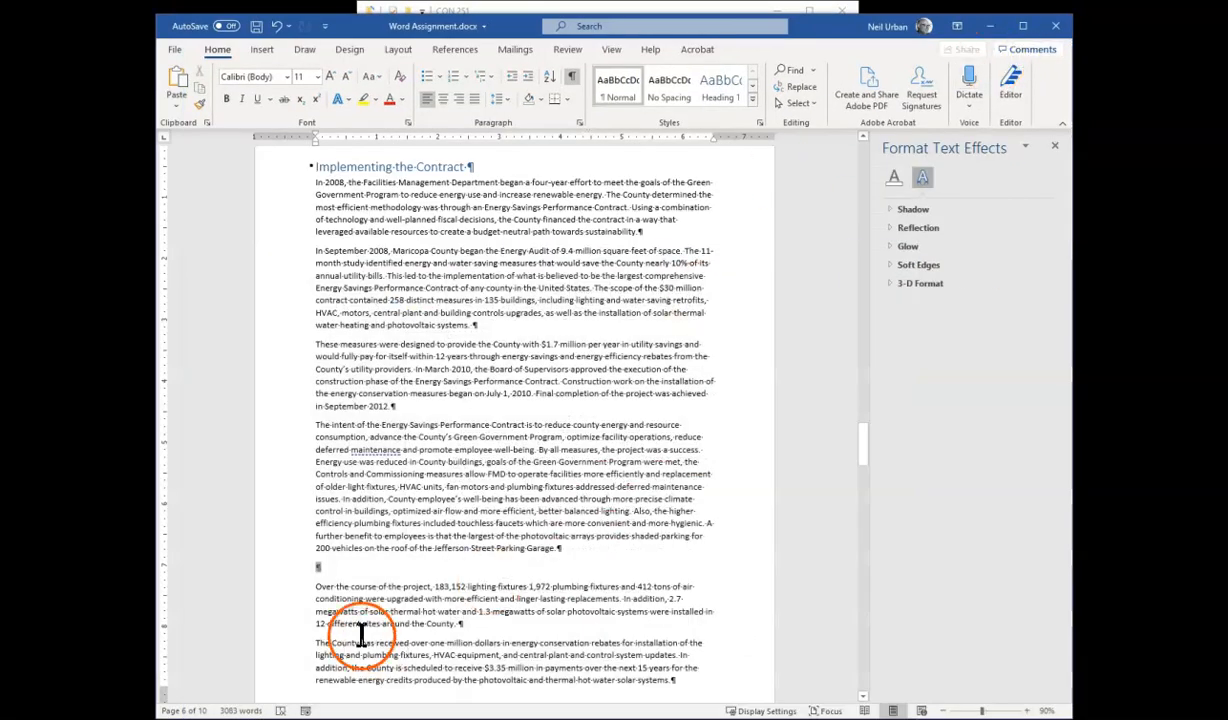
click(327, 572)
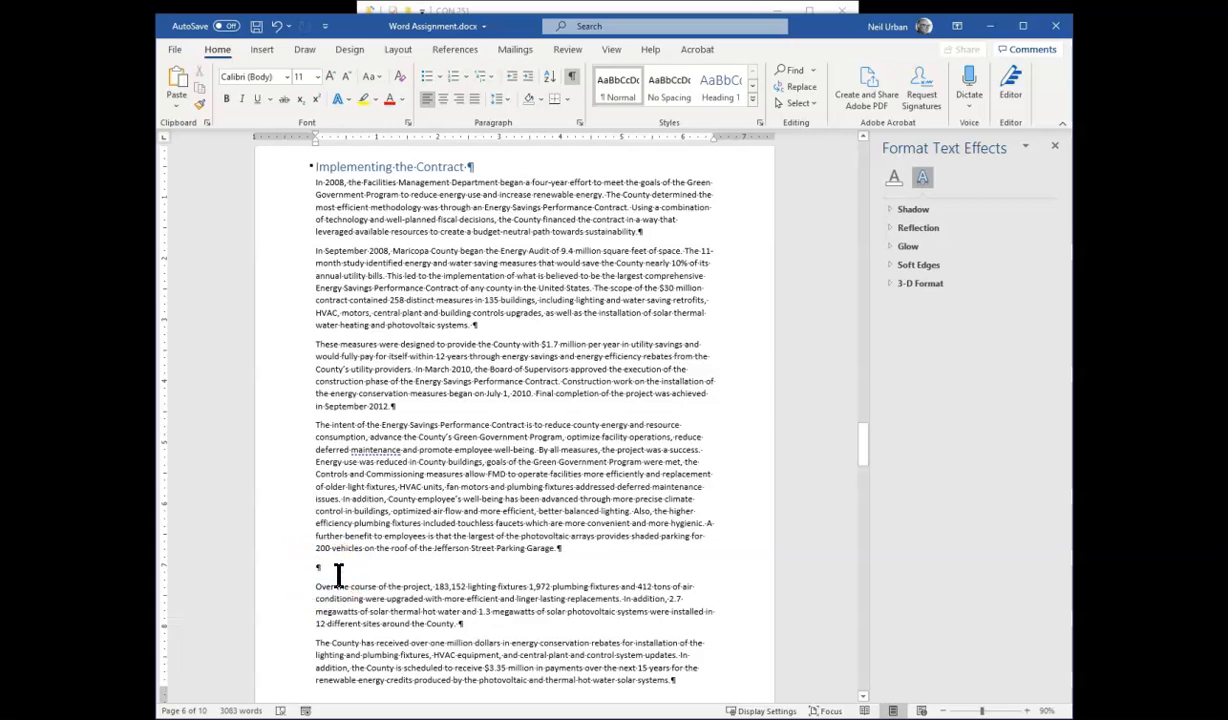
key(ctrl+v)
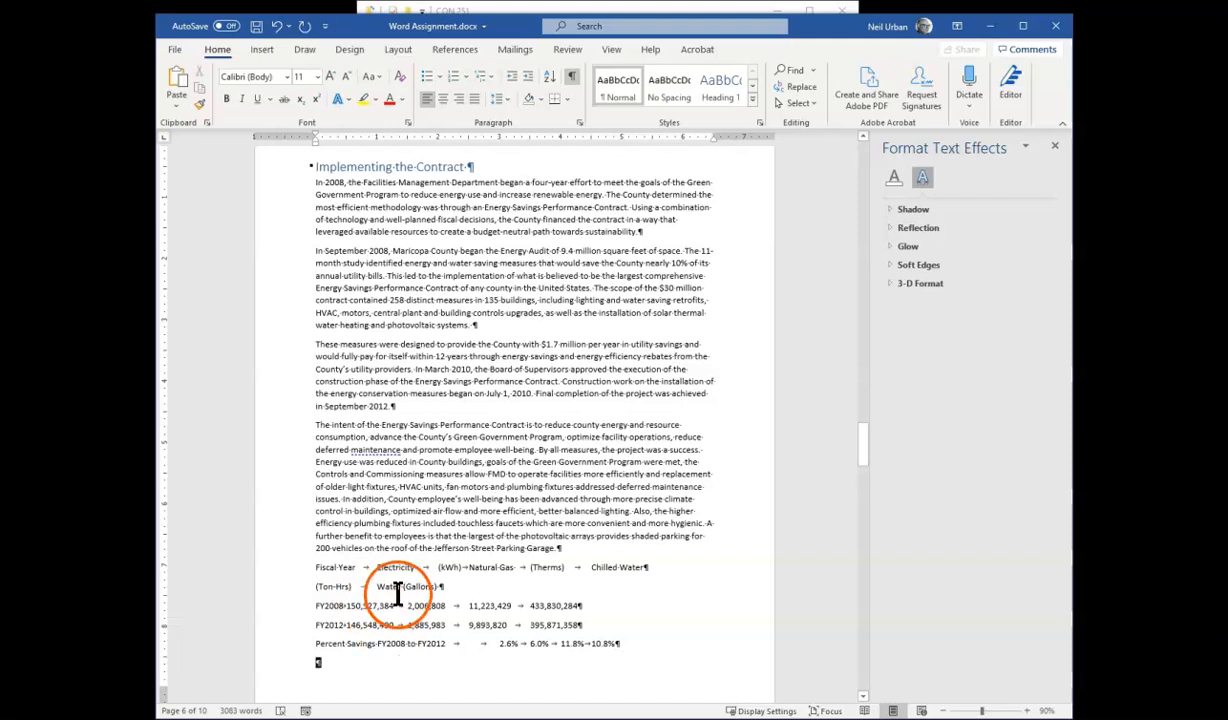
Convert the pasted fiscal-year lines into a table, separating the text at tabs with fixed column width
scroll(400, 595, down, 3)
scroll(400, 593, down, 3)
scroll(403, 592, up, 2)
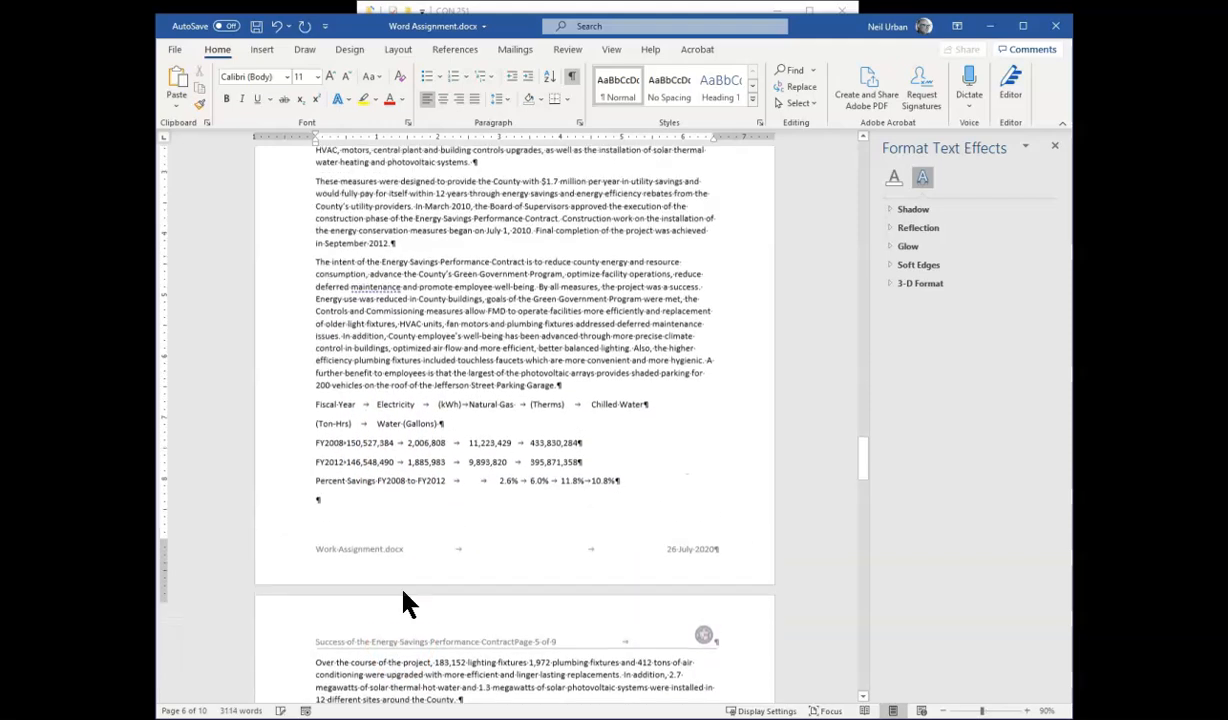
scroll(403, 595, up, 1)
click(496, 584)
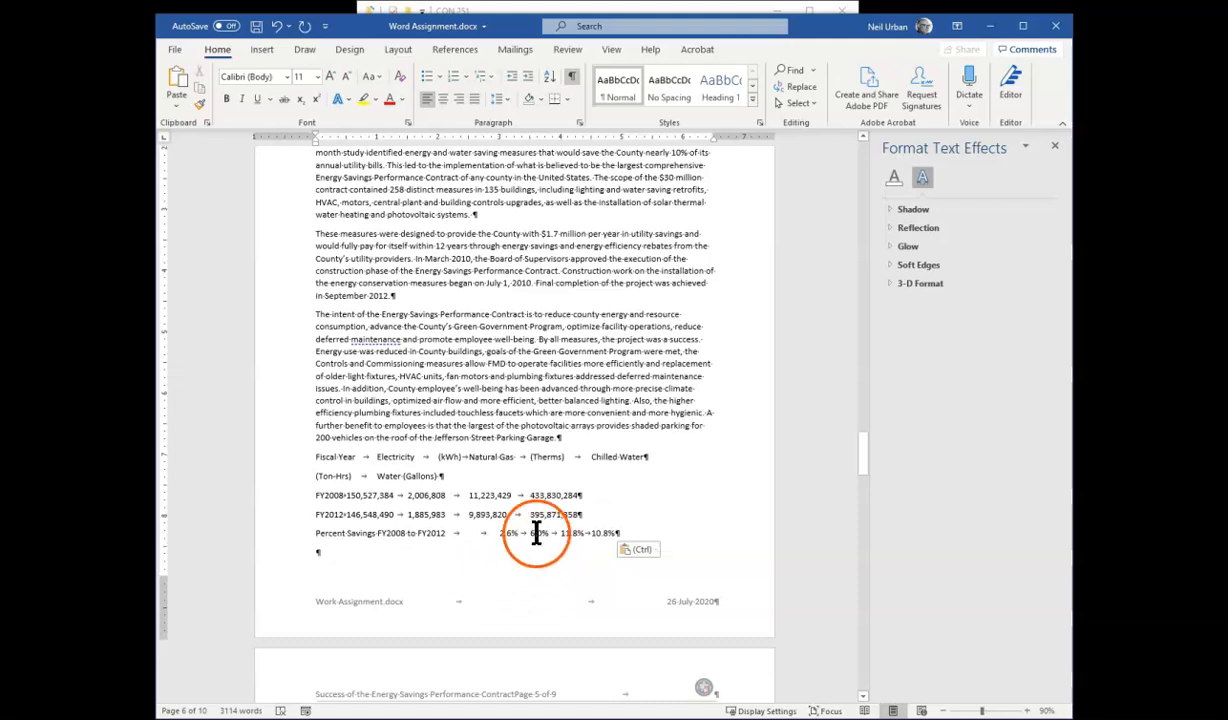
drag(305, 455, 642, 532)
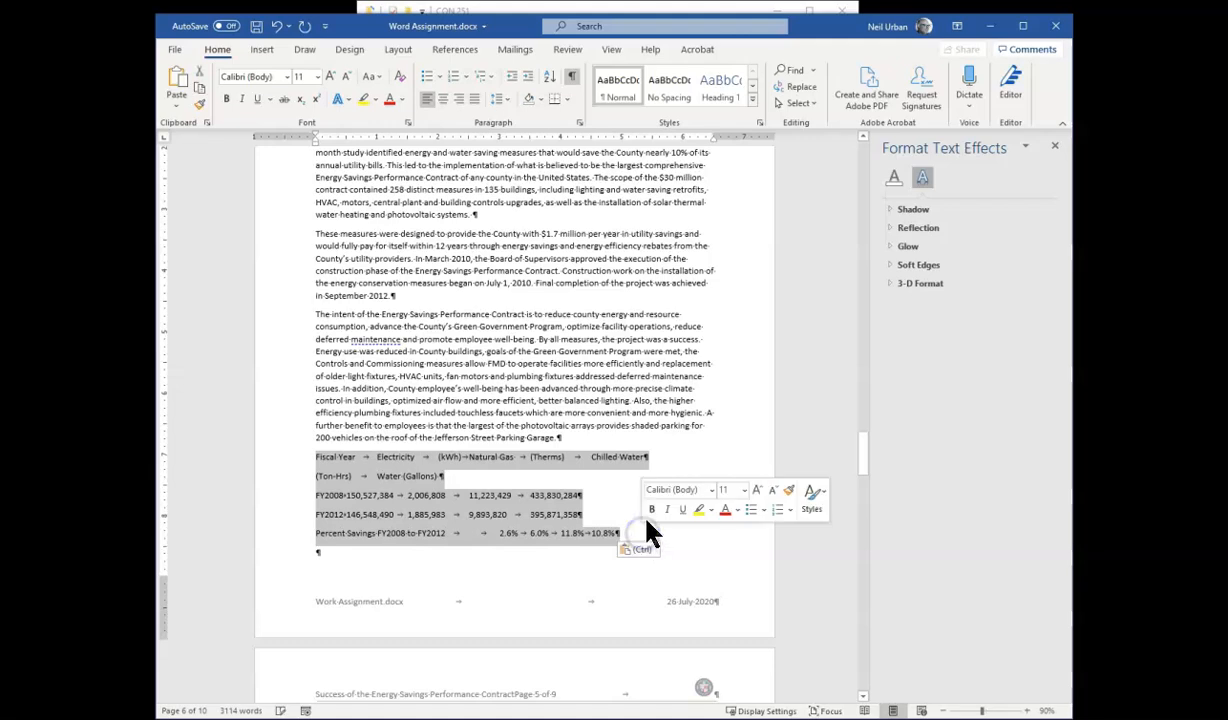
click(400, 50)
click(258, 47)
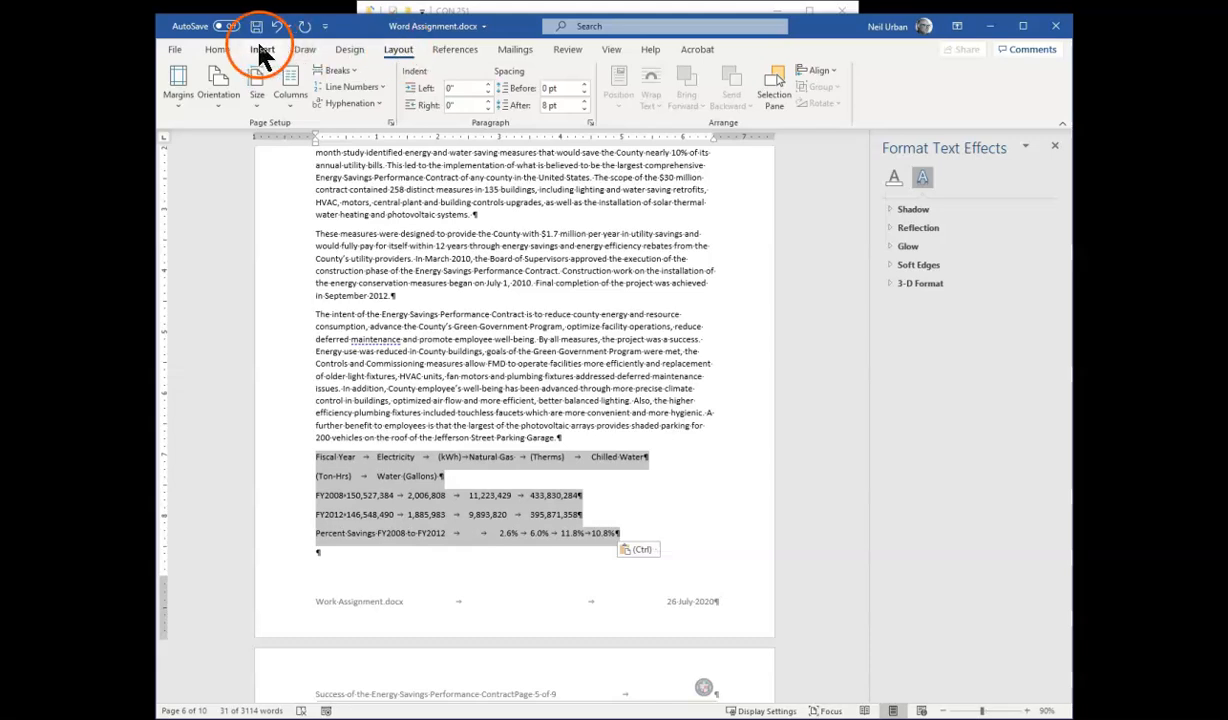
click(263, 92)
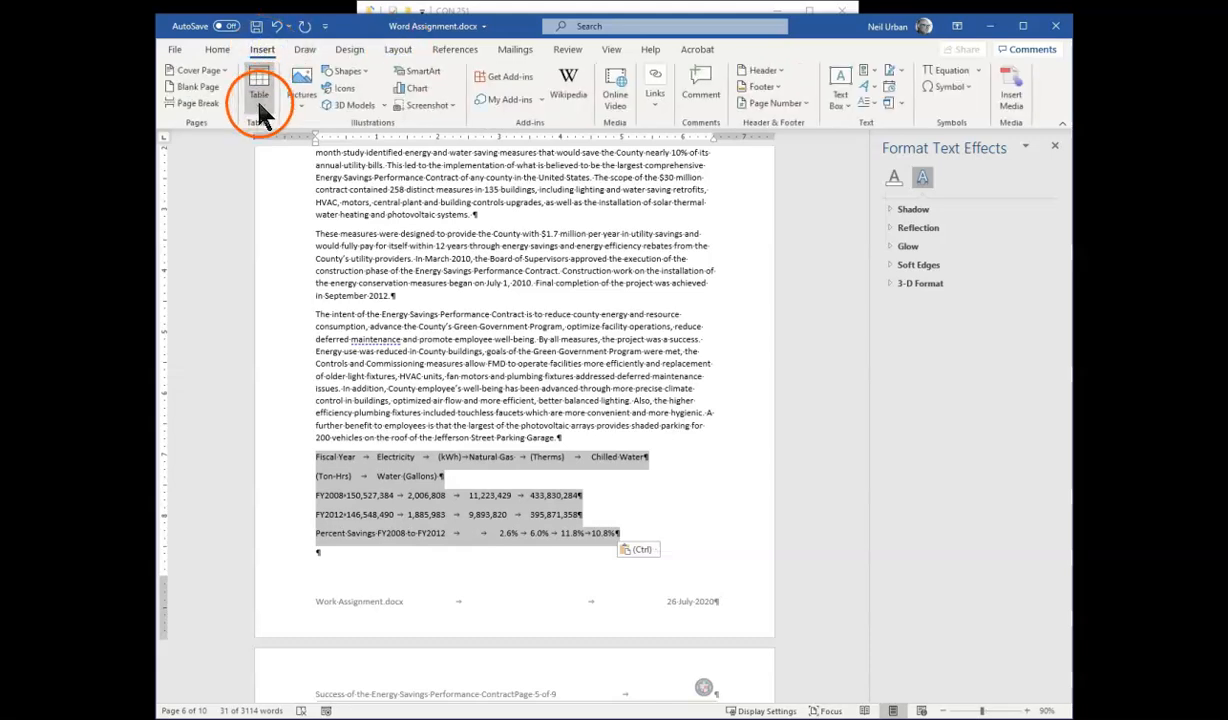
click(262, 104)
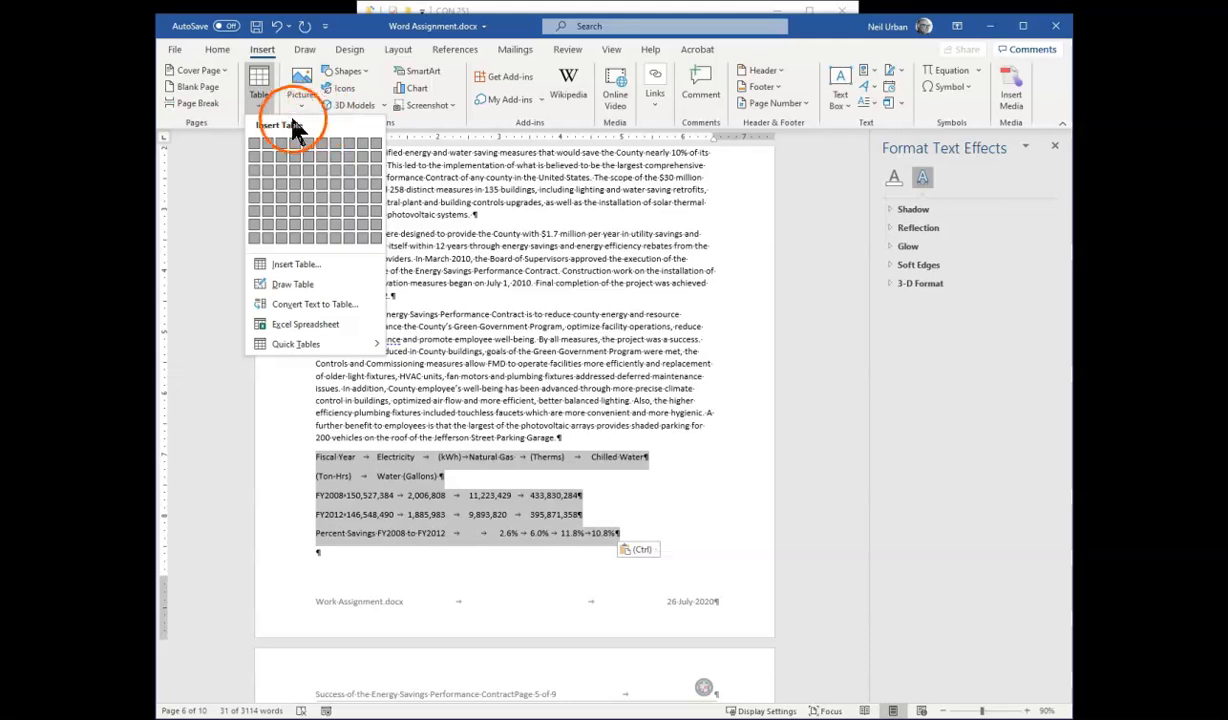
click(319, 306)
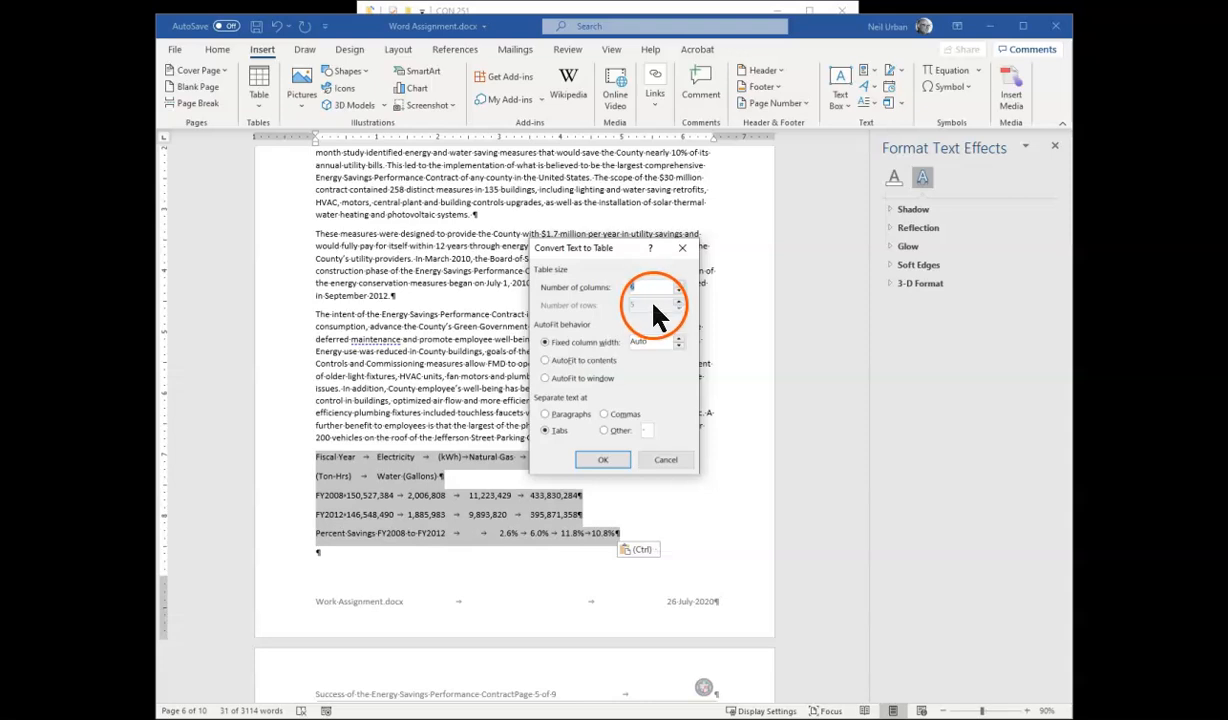
click(608, 463)
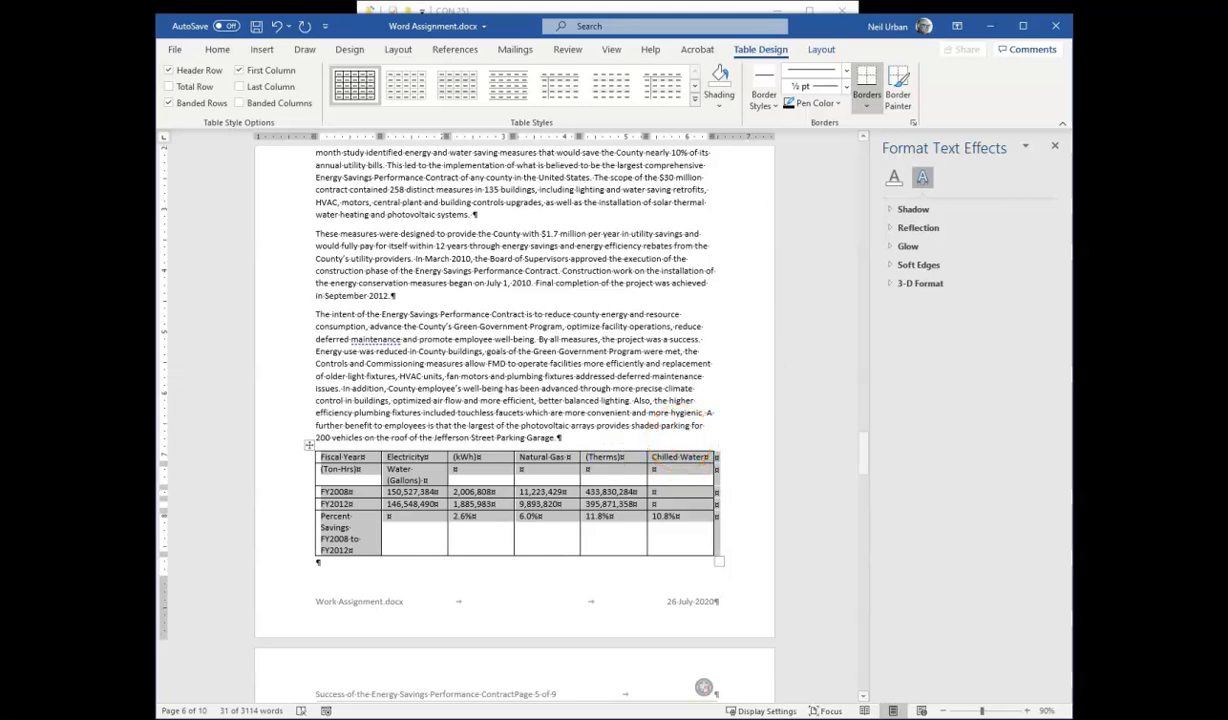
Apply the green banded grid table style with a solid green header row to the fiscal-year table
click(694, 97)
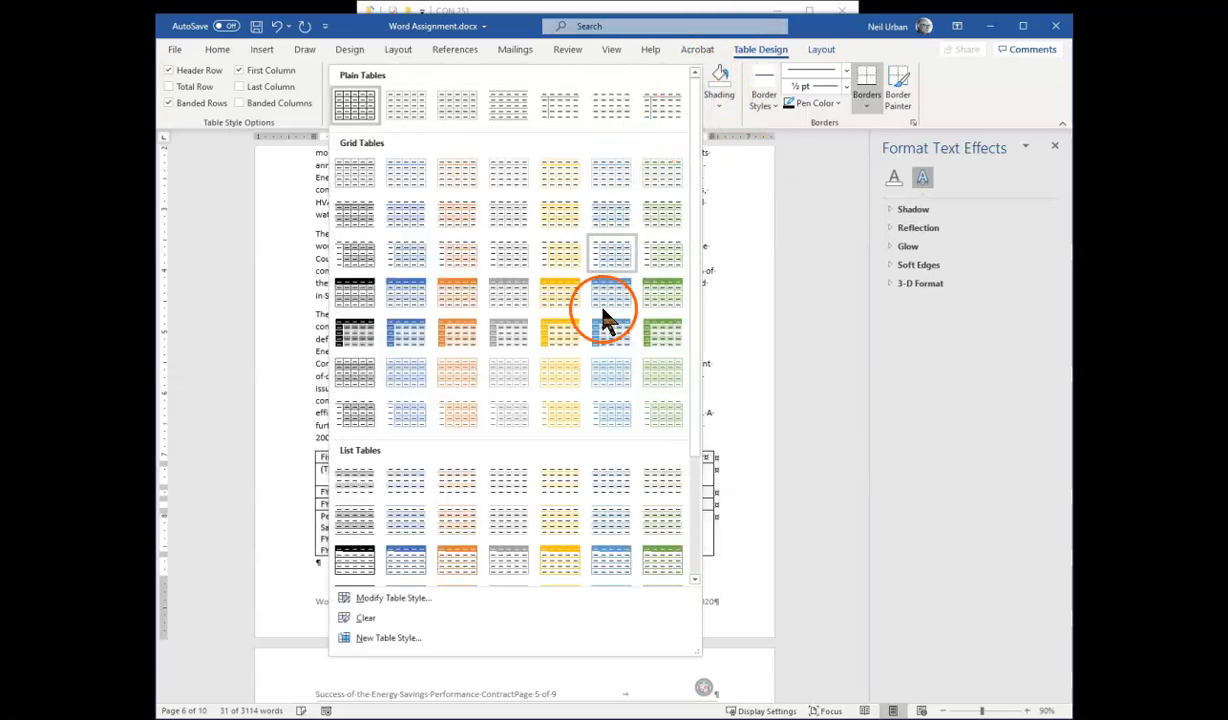
click(659, 294)
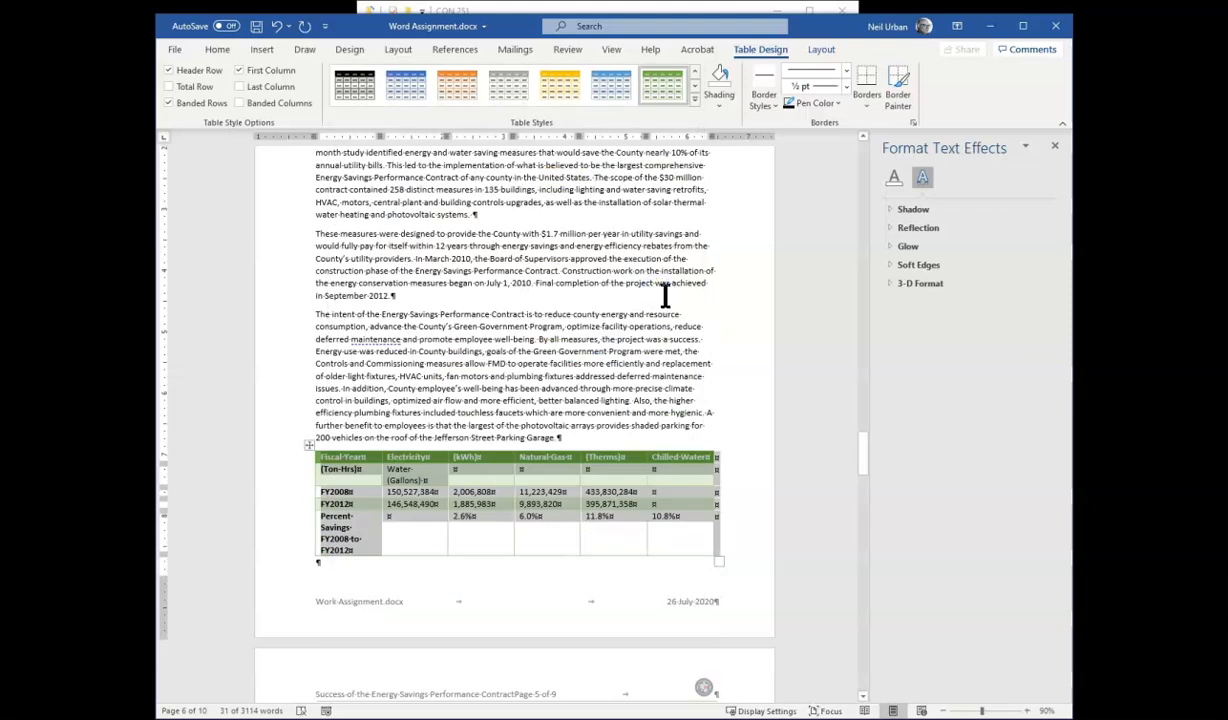
click(723, 430)
scroll(650, 600, down, 2)
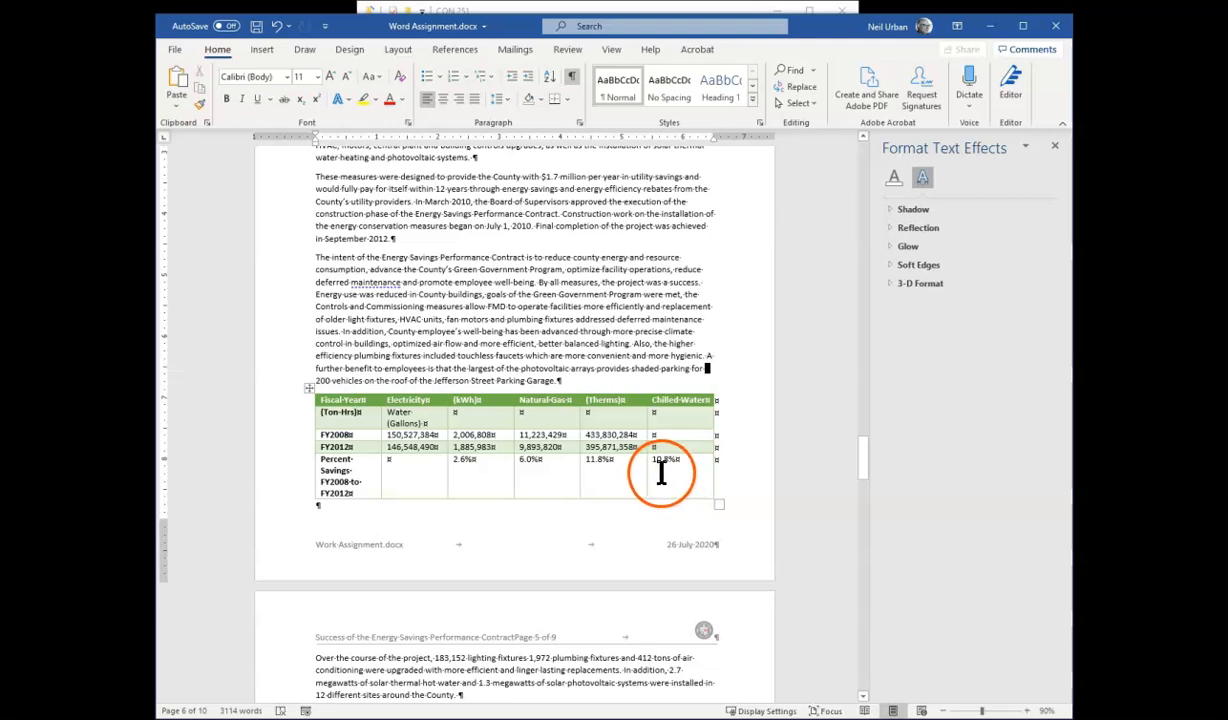
scroll(664, 473, down, 1)
scroll(664, 473, down, 2)
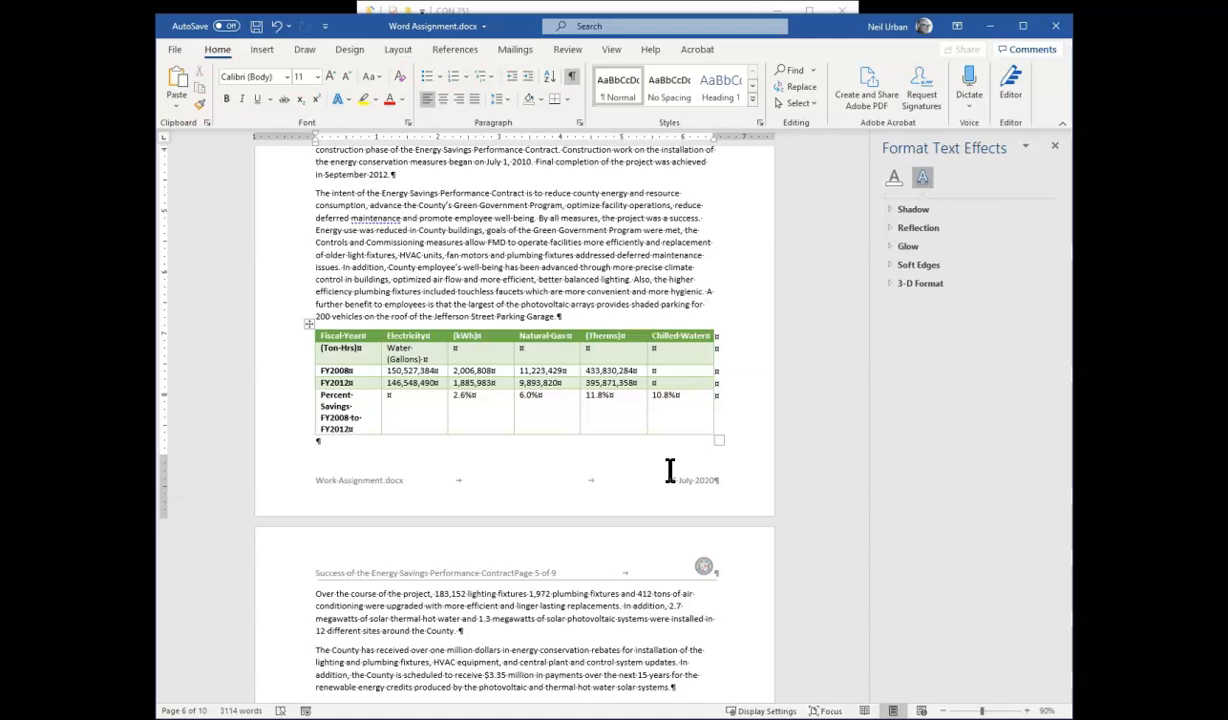
Undo the table style and the text-to-table conversion, and delete the pasted fiscal-year lines
key(ctrl+z)
key(ctrl+z)
key(ctrl+c)
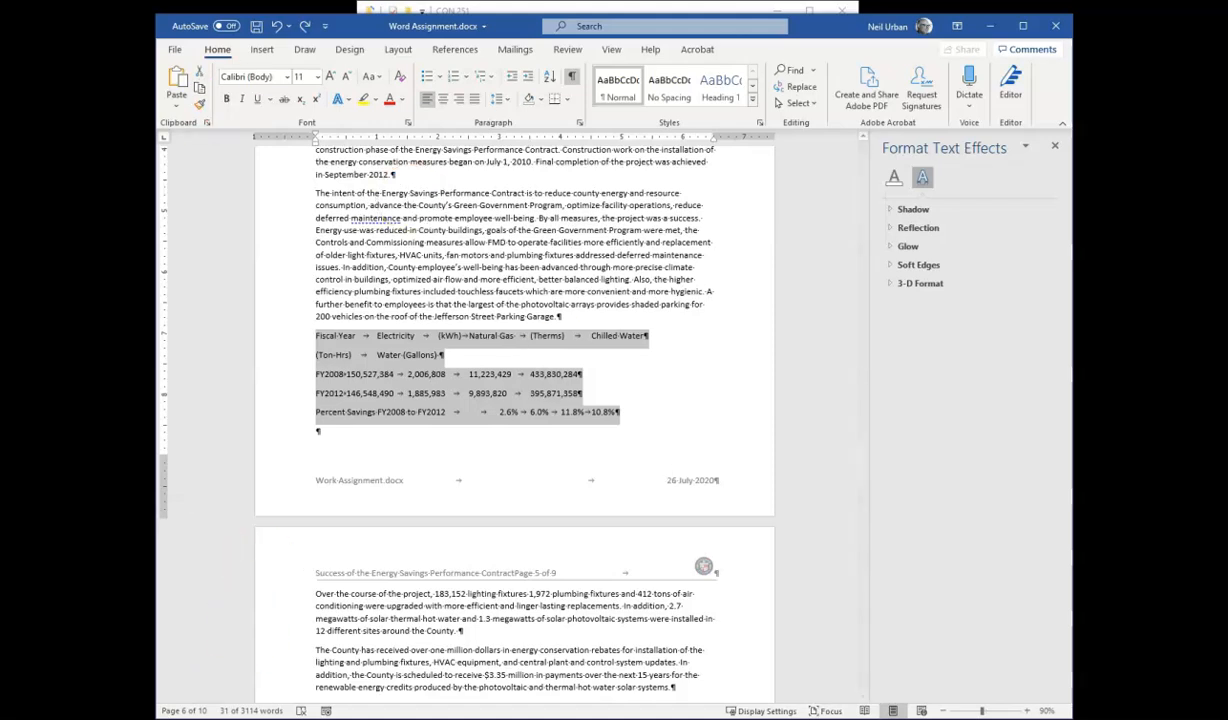
key(Delete)
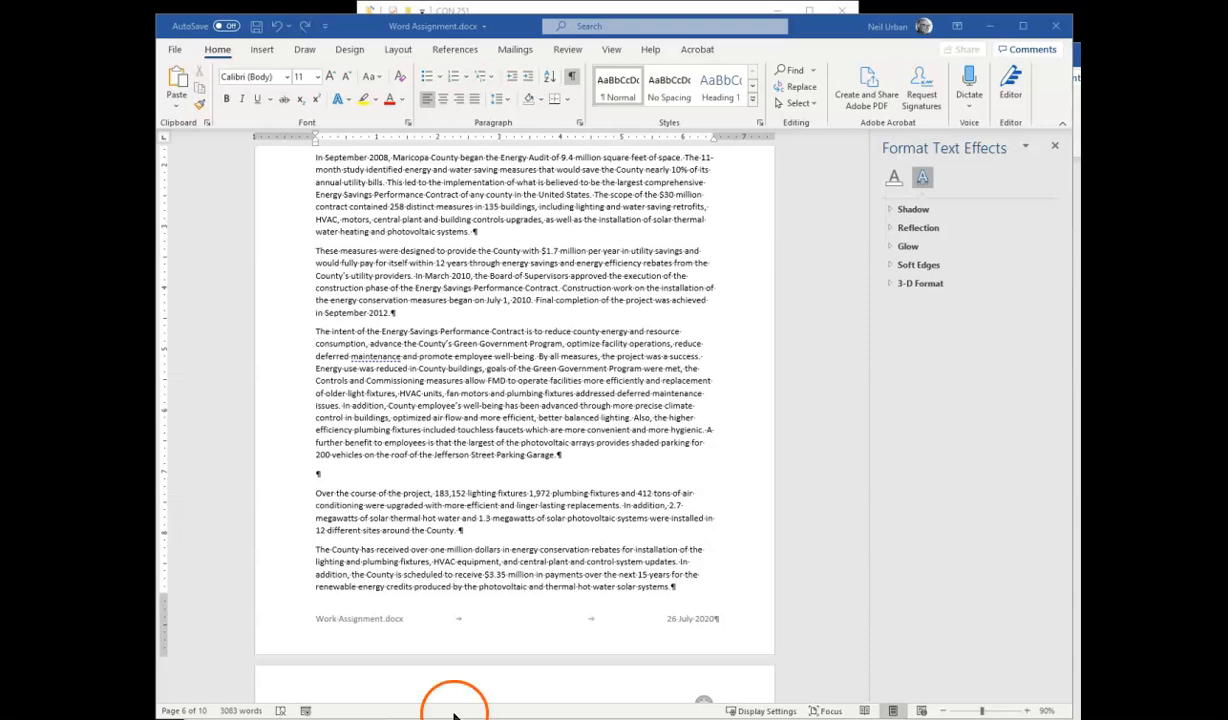
Paste the corrected fiscal-year data, with its headings on a single line, into the empty paragraph, keeping source formatting
double_click(316, 472)
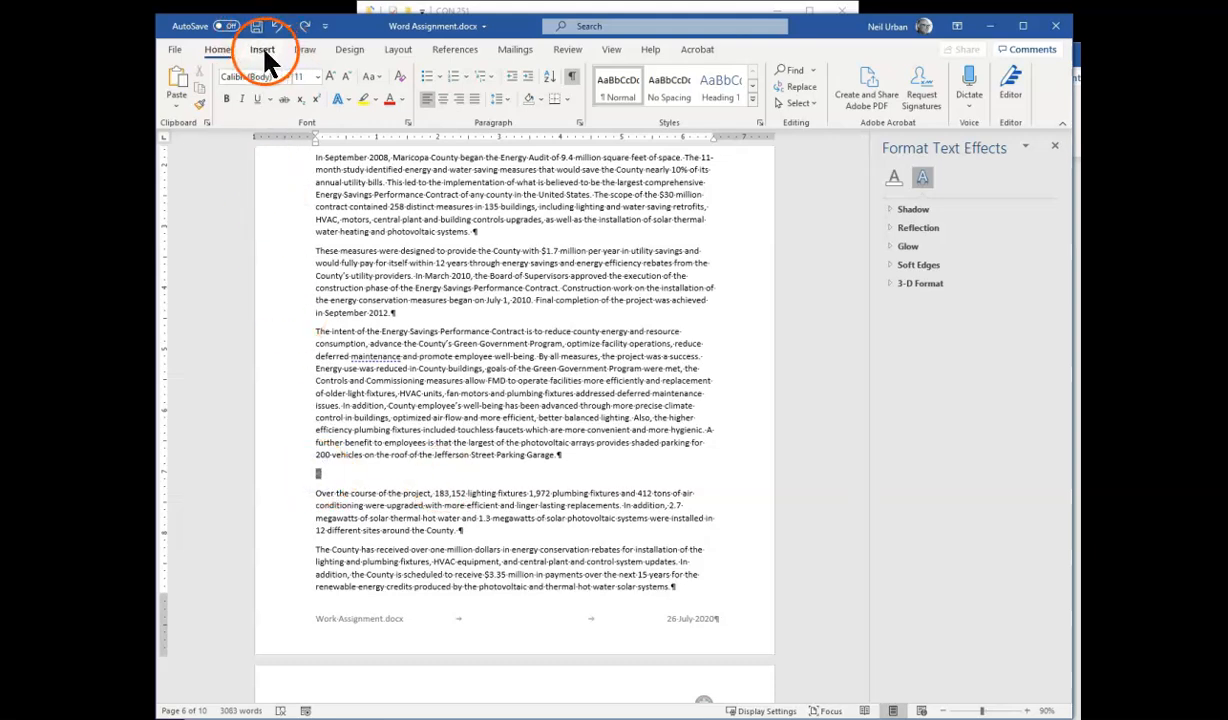
right_click(316, 471)
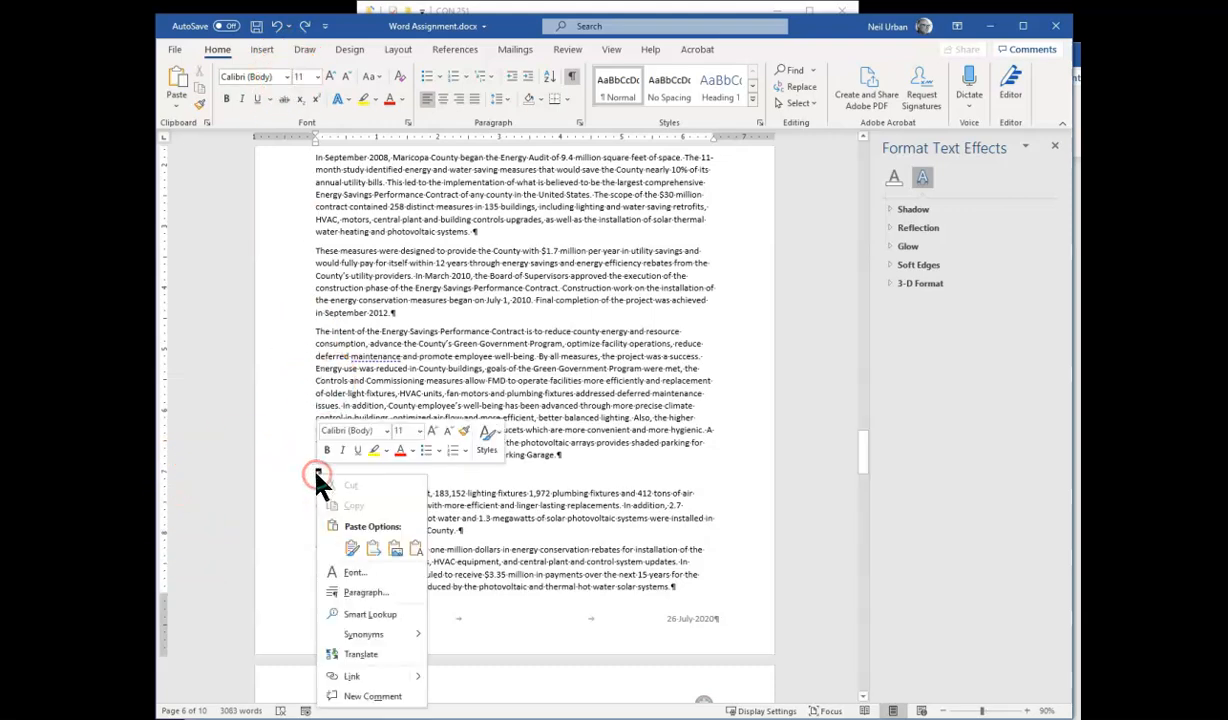
click(352, 548)
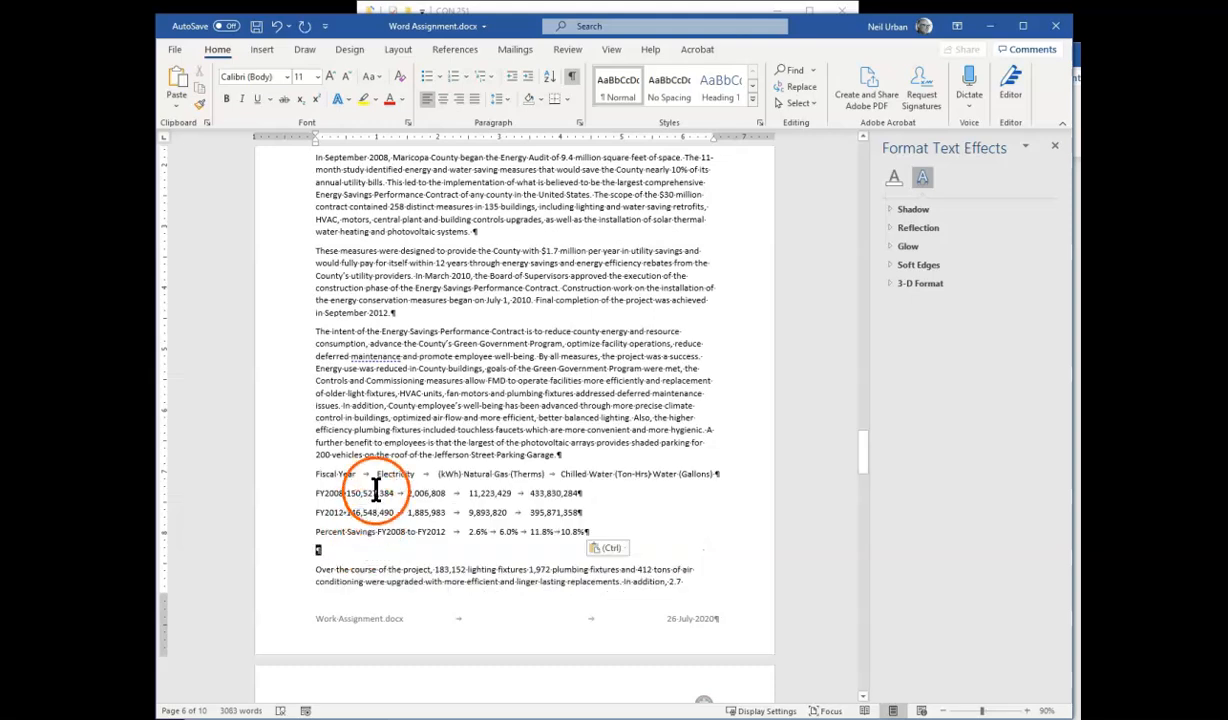
Convert the corrected fiscal-year lines into a five-column table, separating the text at tabs with automatic fixed column width
drag(315, 474, 588, 527)
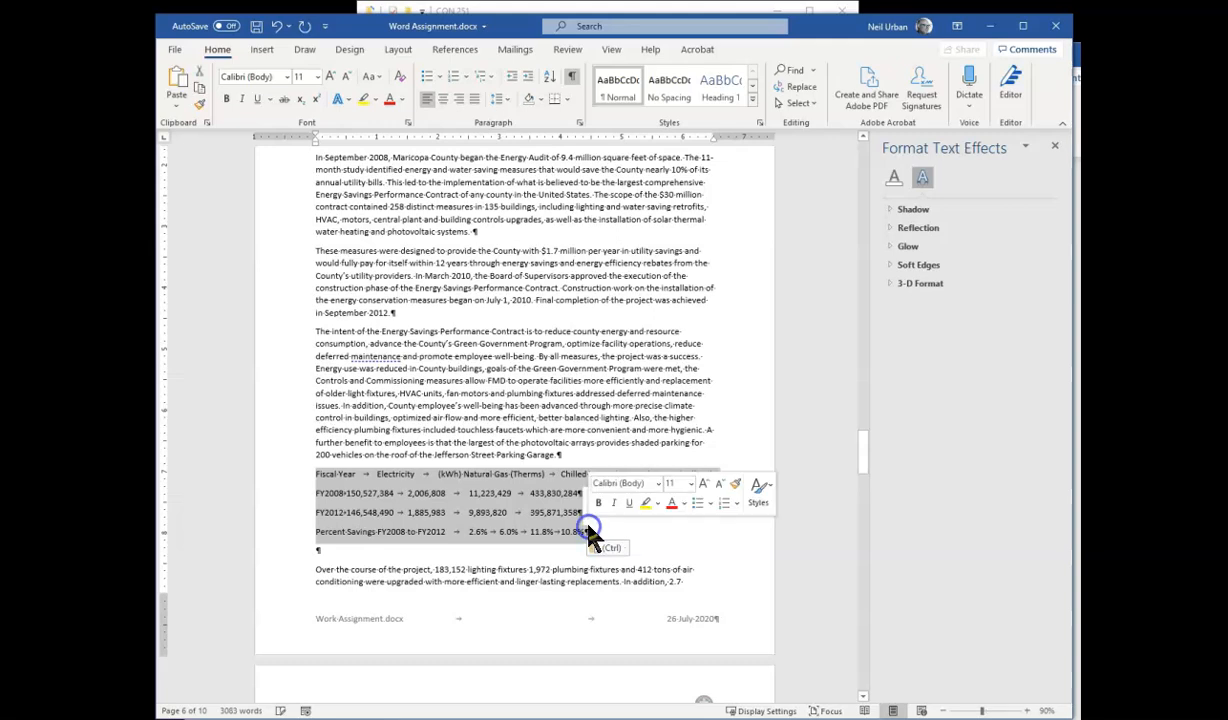
click(262, 49)
click(261, 98)
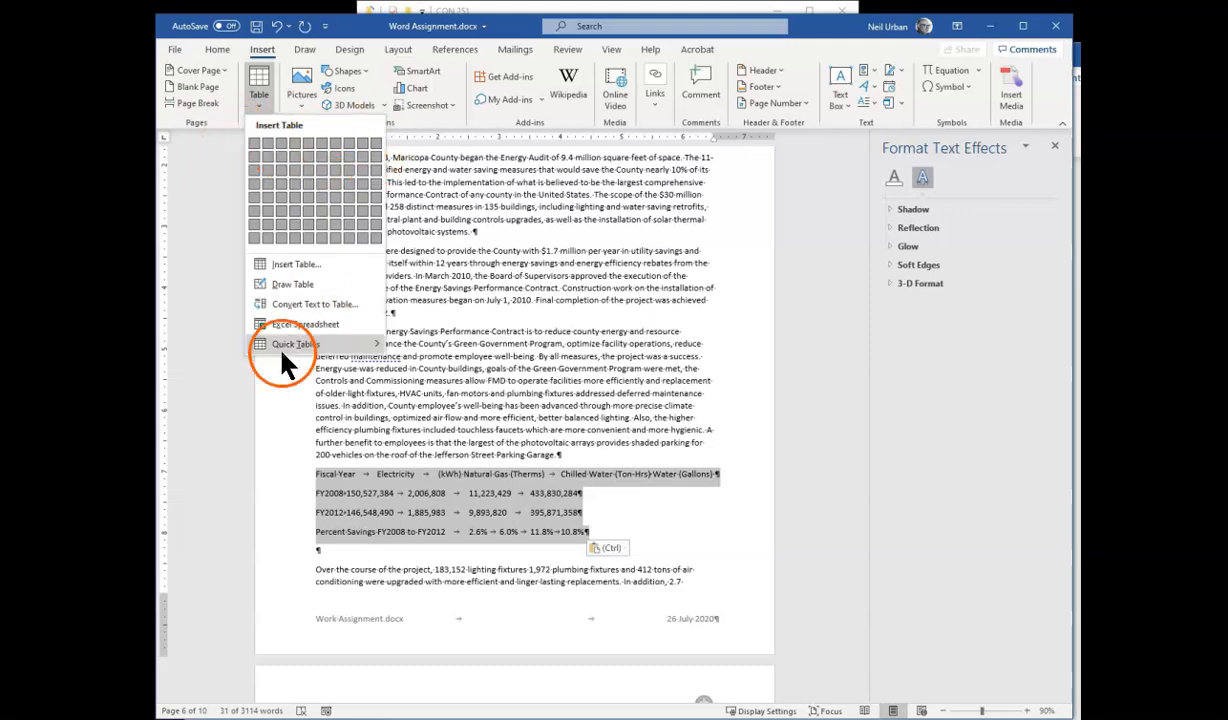
click(294, 306)
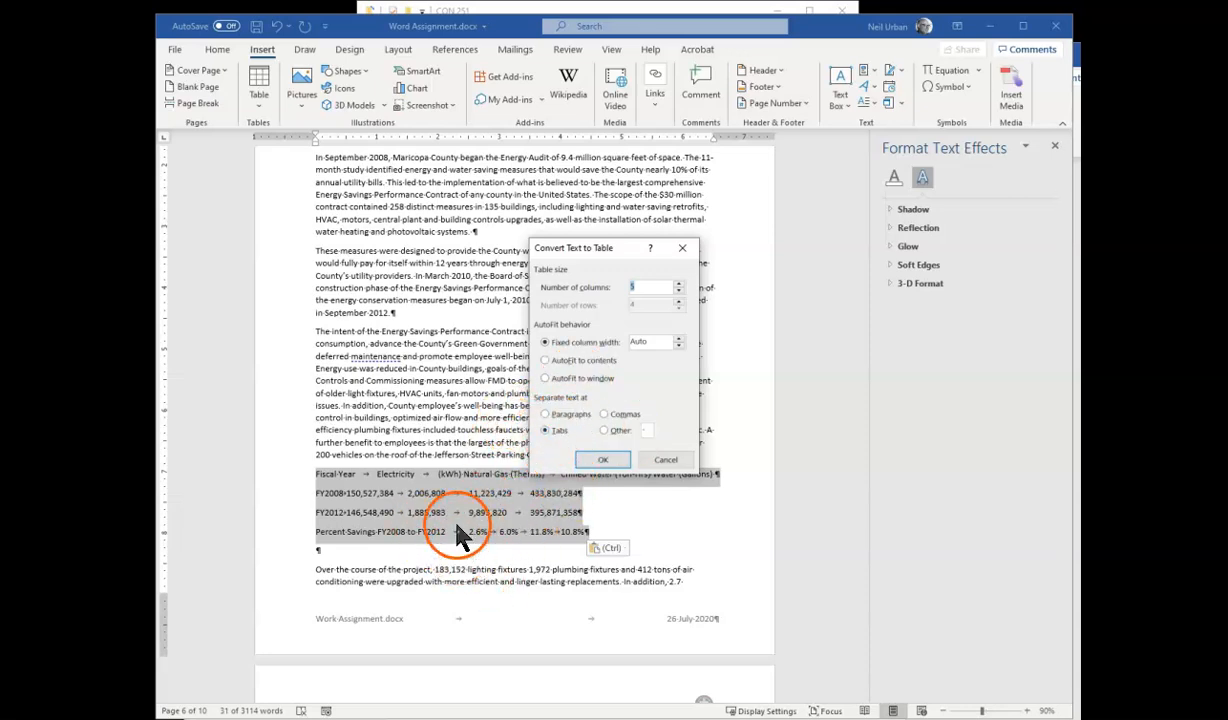
click(608, 461)
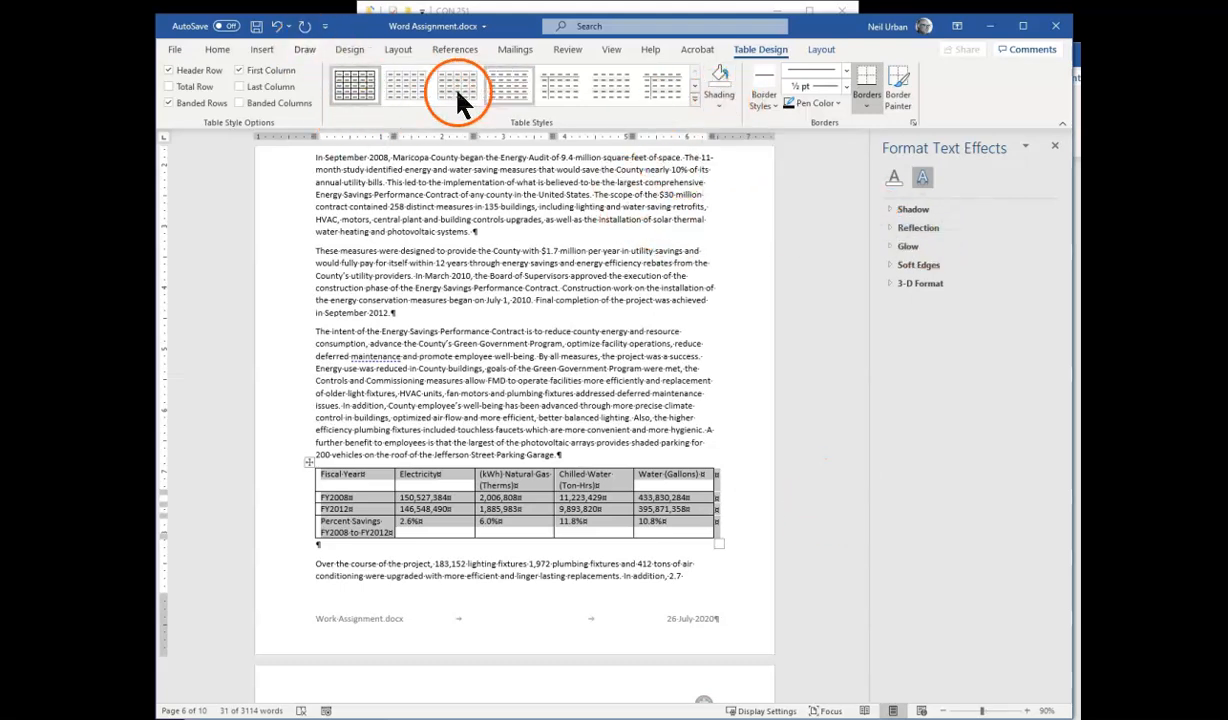
Apply the dark green banded grid style with solid green header row and first column to the table, and hide the formatting marks
click(718, 103)
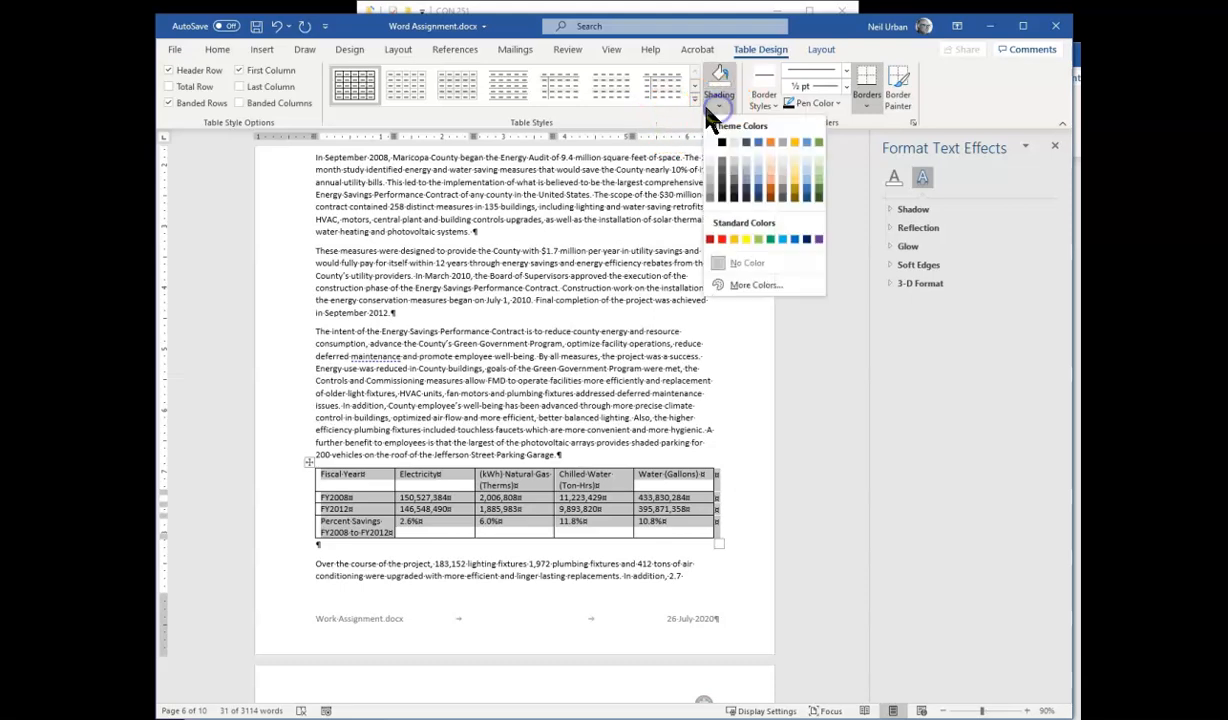
click(697, 100)
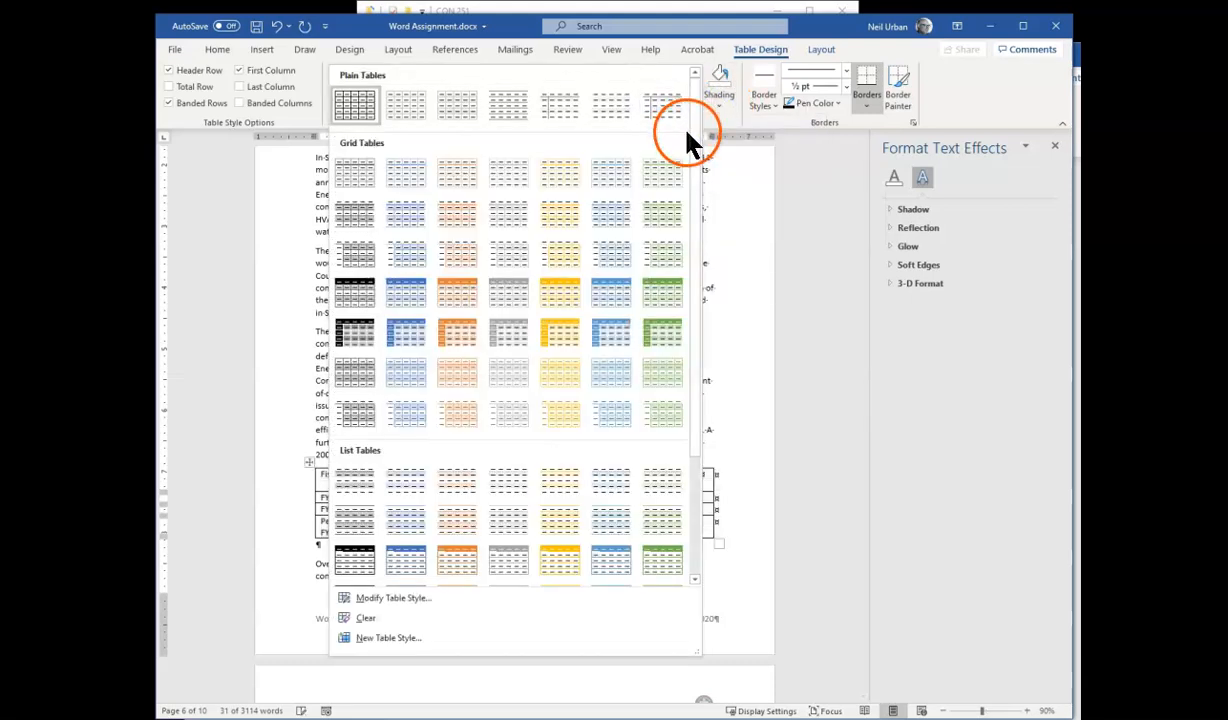
click(652, 340)
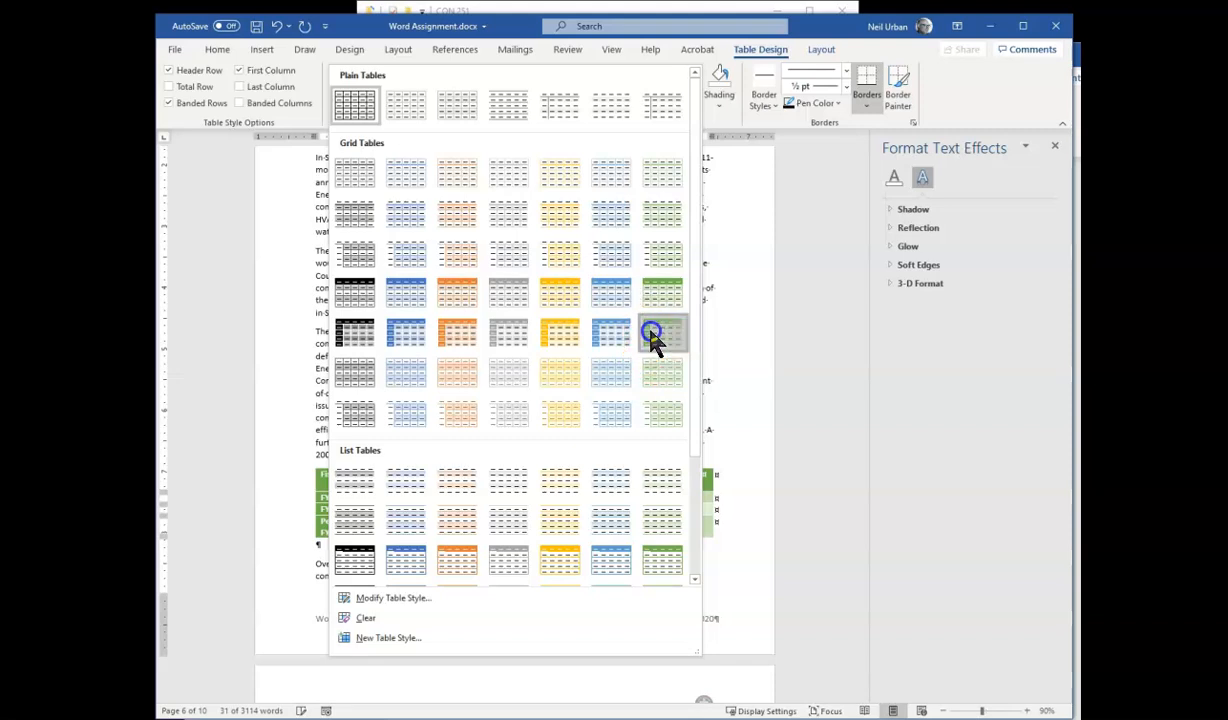
click(638, 341)
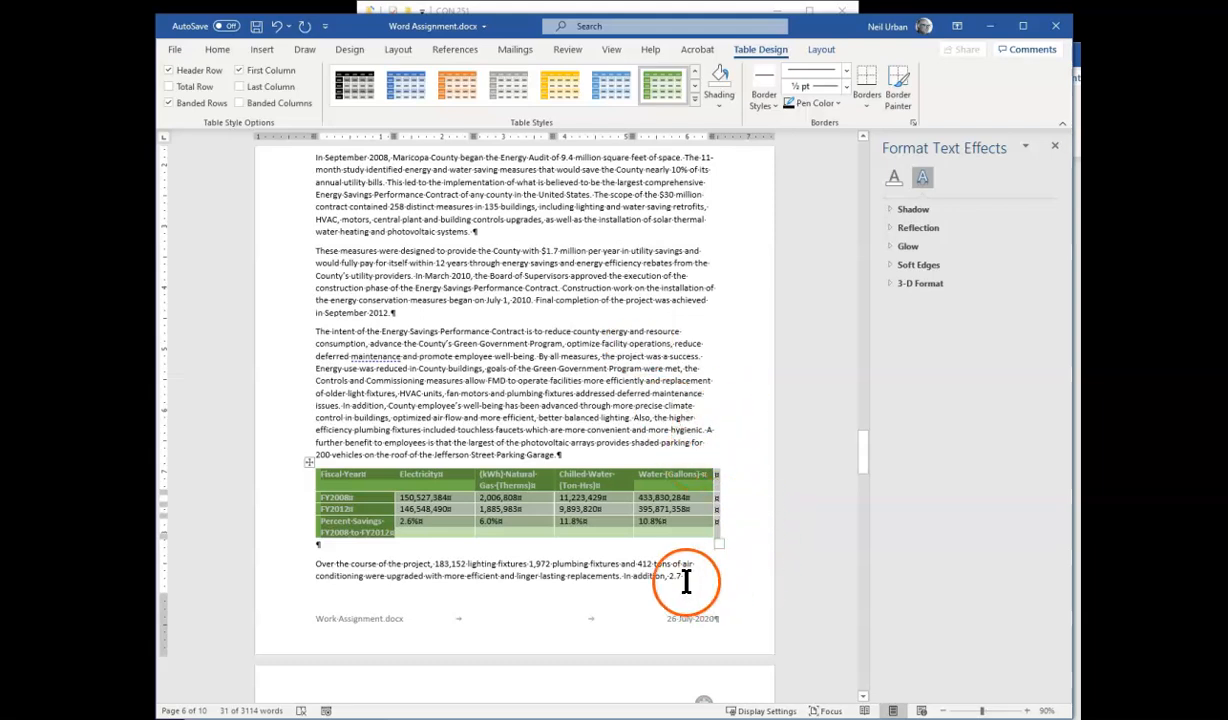
click(657, 547)
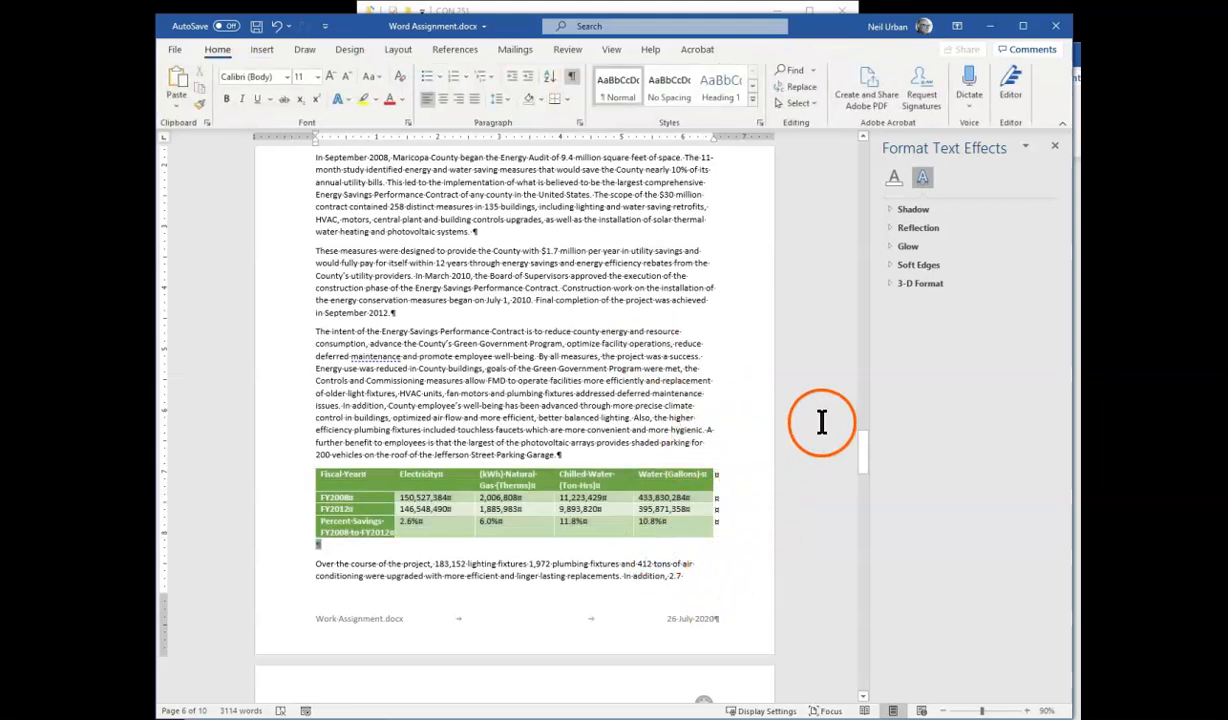
click(574, 77)
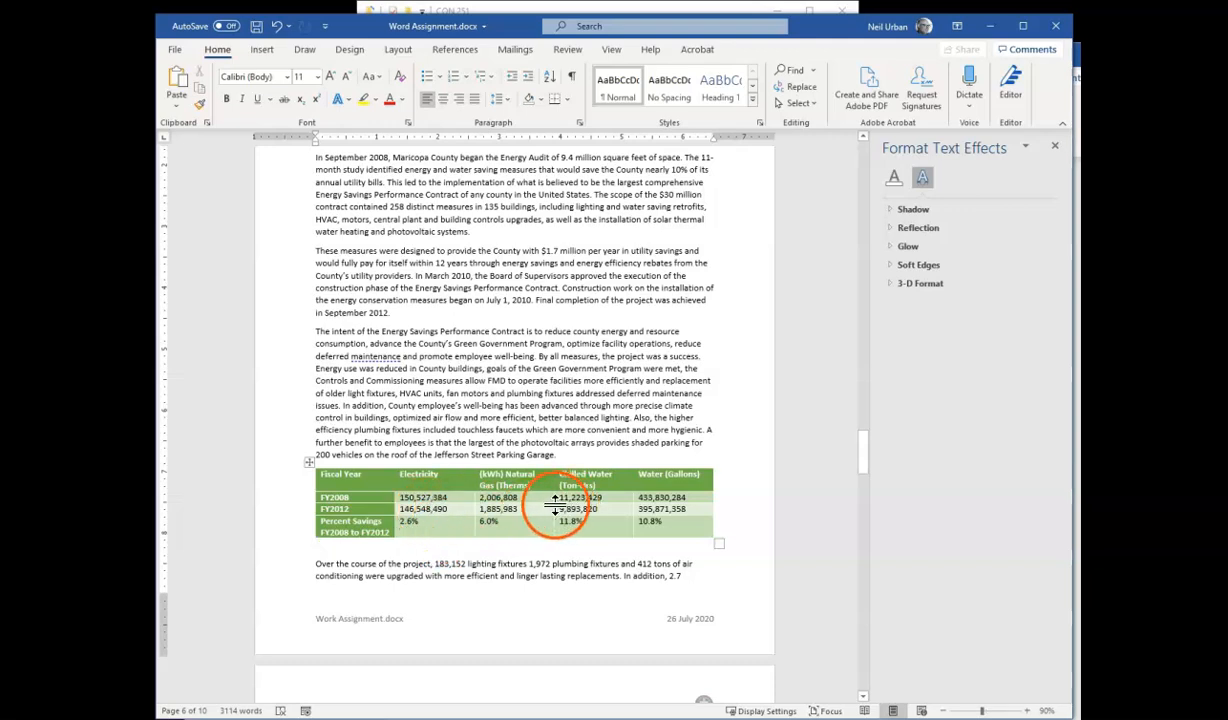
Right-align the figures in the FY2008, FY2012 and Percent Savings rows of the table
click(422, 499)
drag(422, 499, 663, 514)
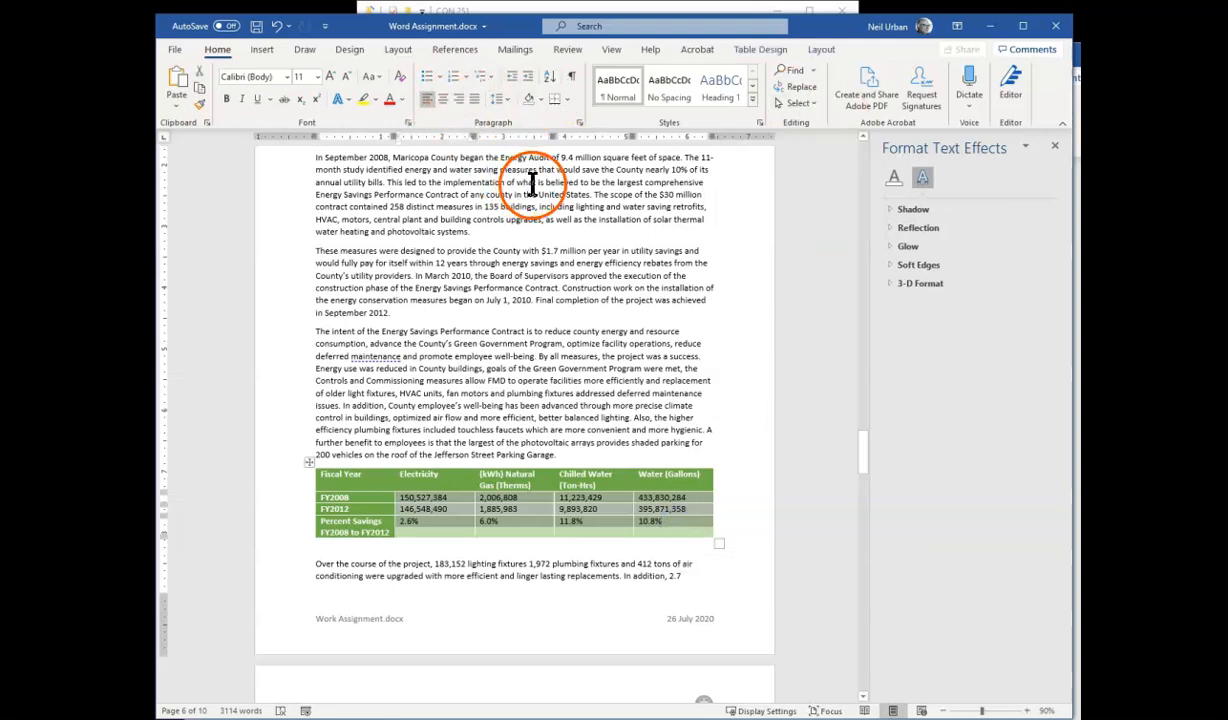
click(461, 101)
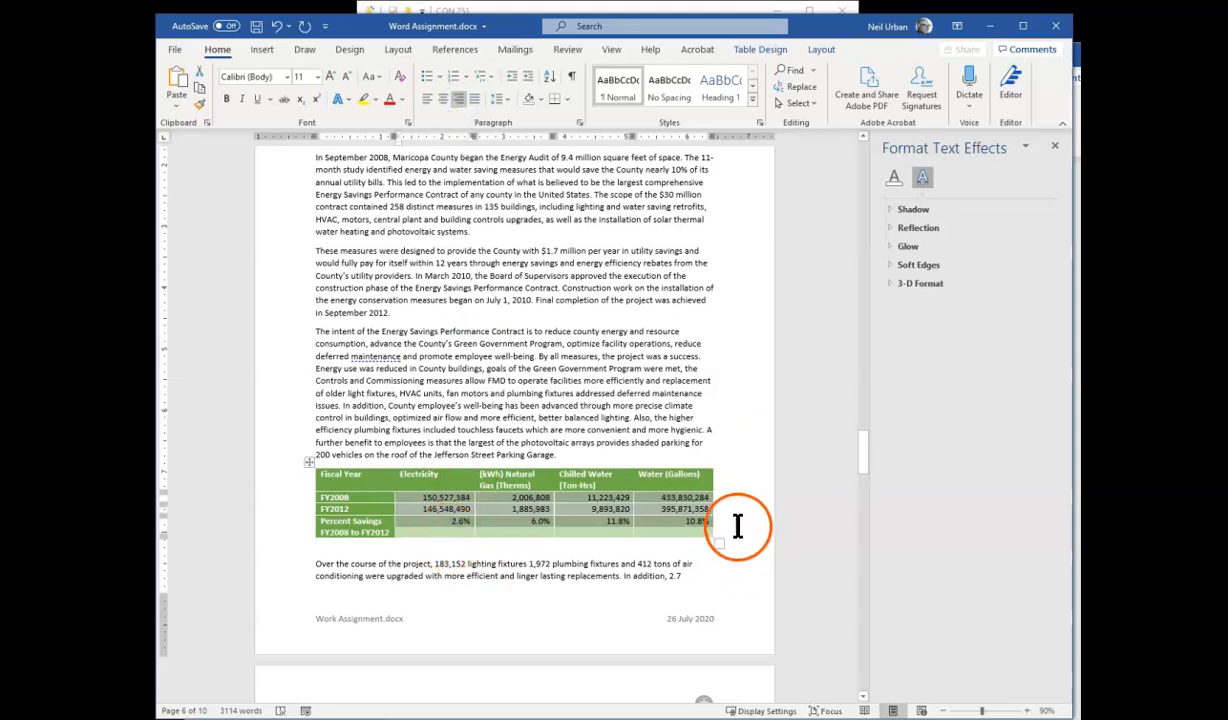
click(420, 540)
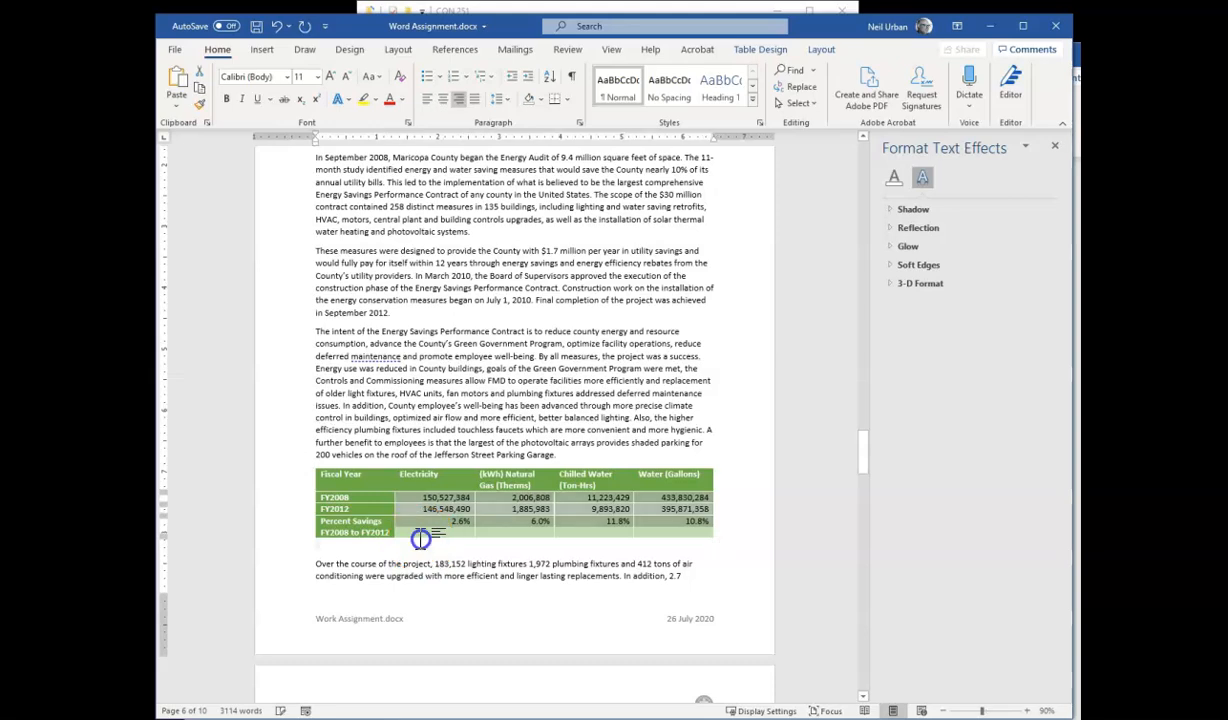
click(363, 472)
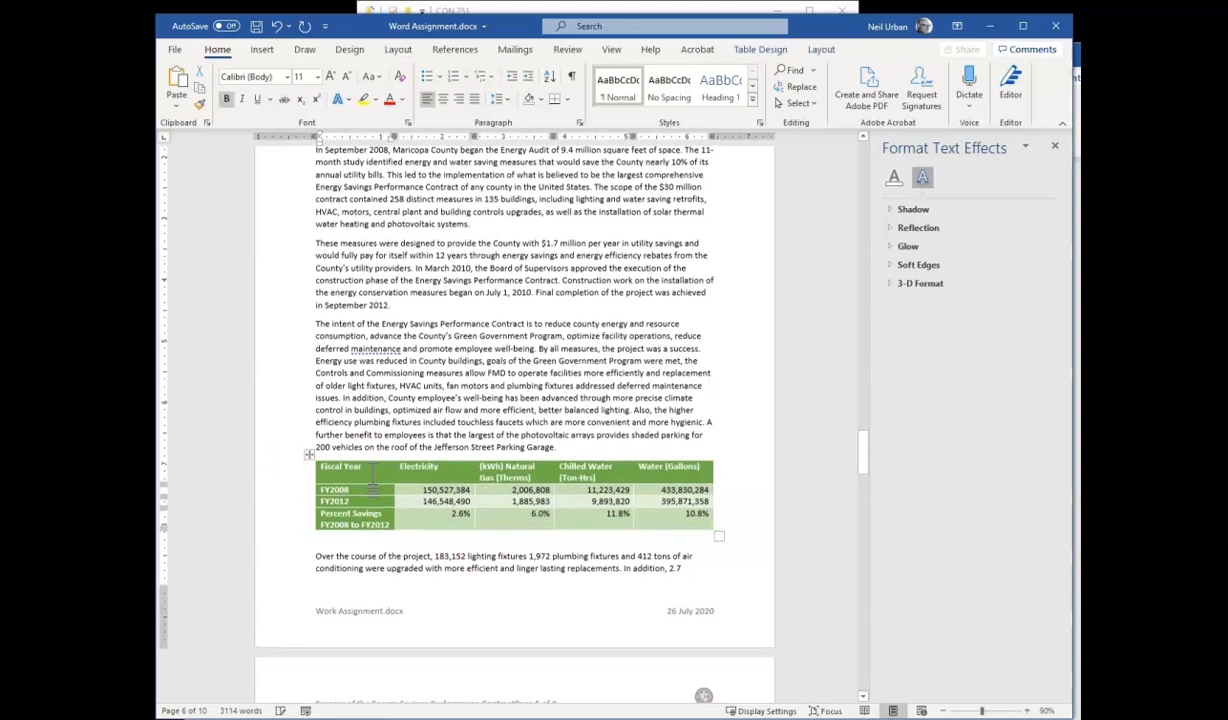
right_click(373, 480)
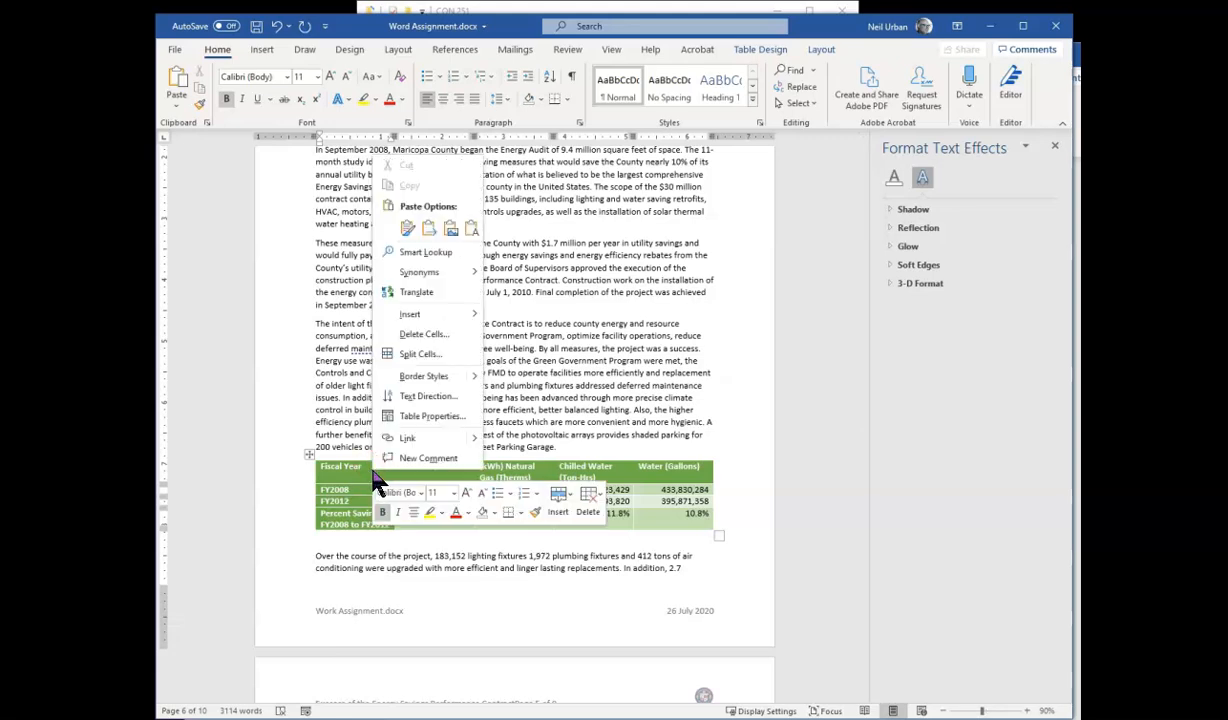
click(424, 421)
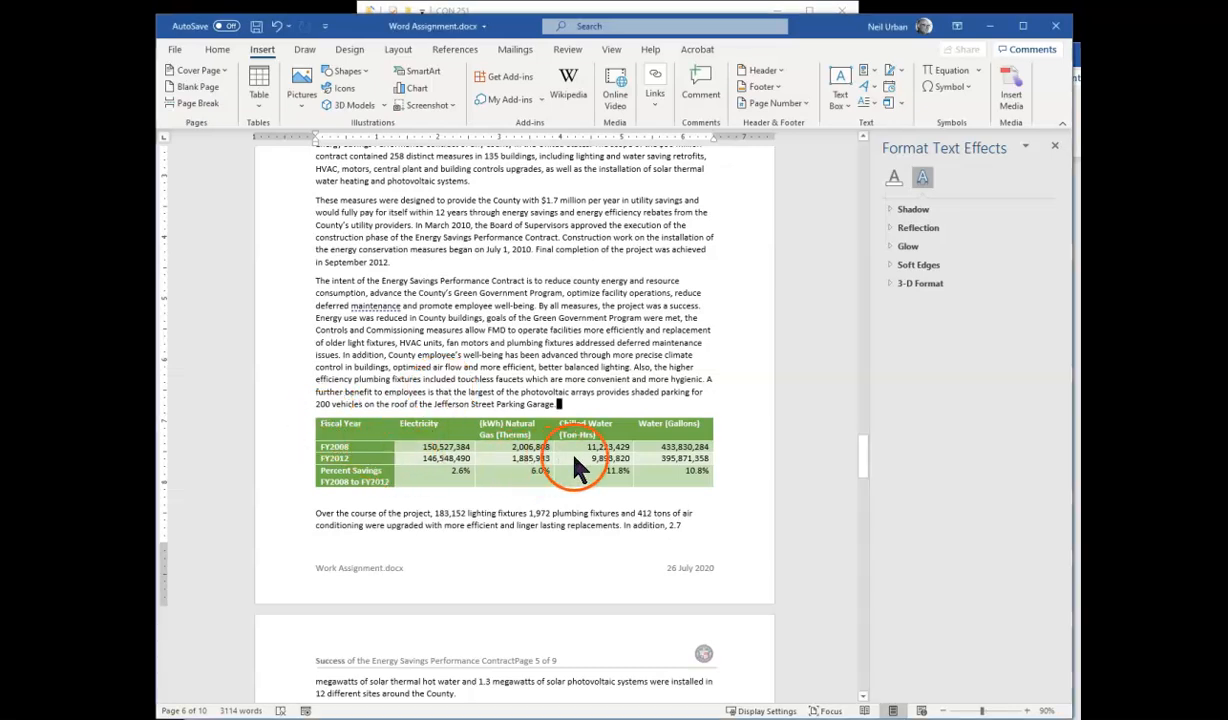
Insert the caption "Table 1-Energy Savings" above the whole fiscal-year table, using the Table label
click(368, 439)
click(312, 421)
click(728, 447)
drag(728, 447, 729, 475)
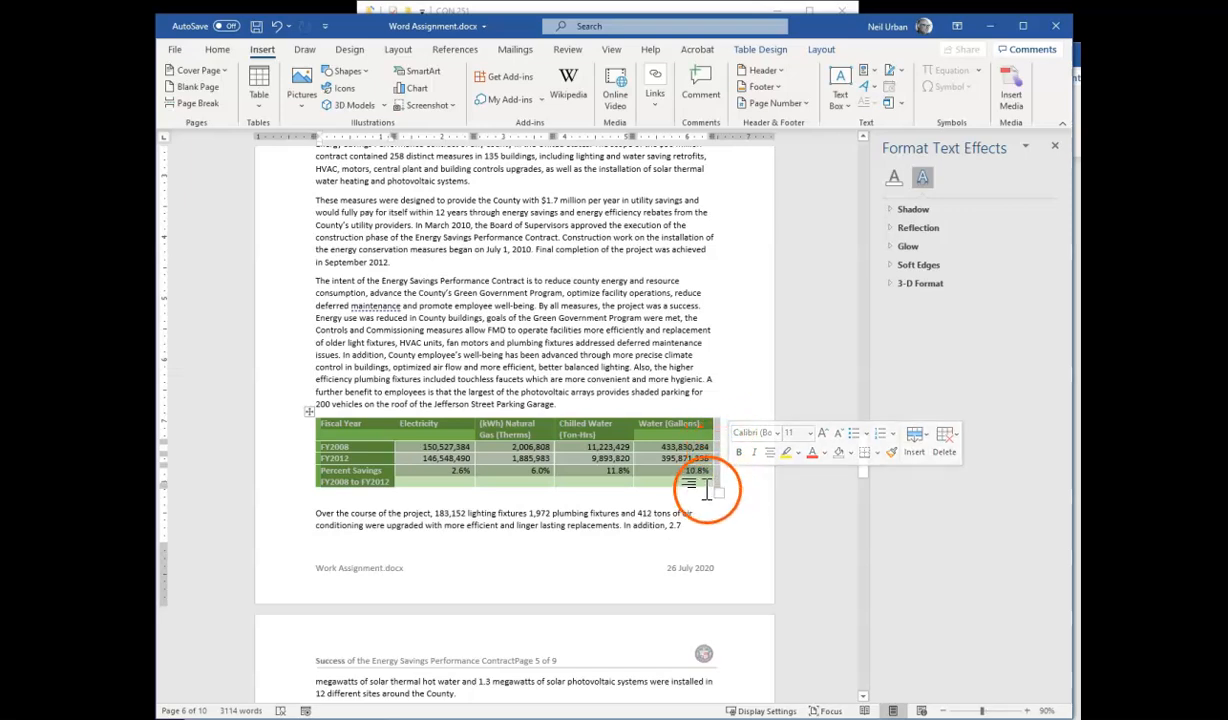
right_click(680, 474)
click(733, 417)
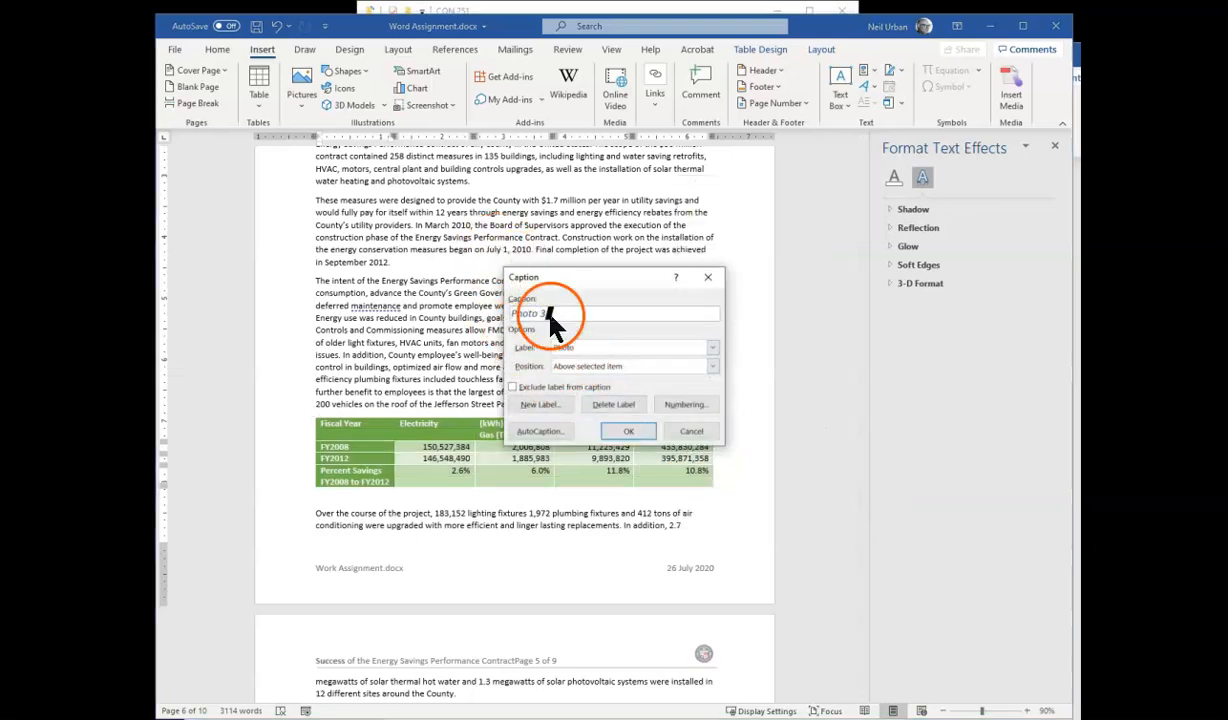
click(716, 349)
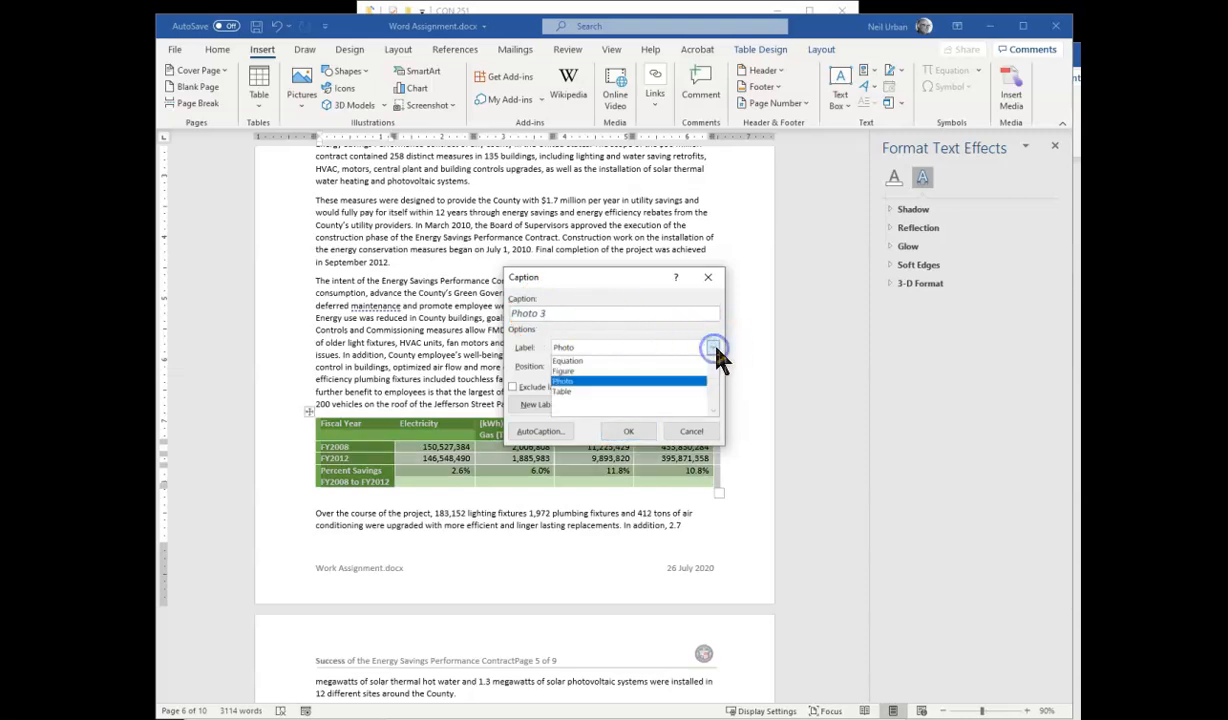
click(580, 393)
click(558, 316)
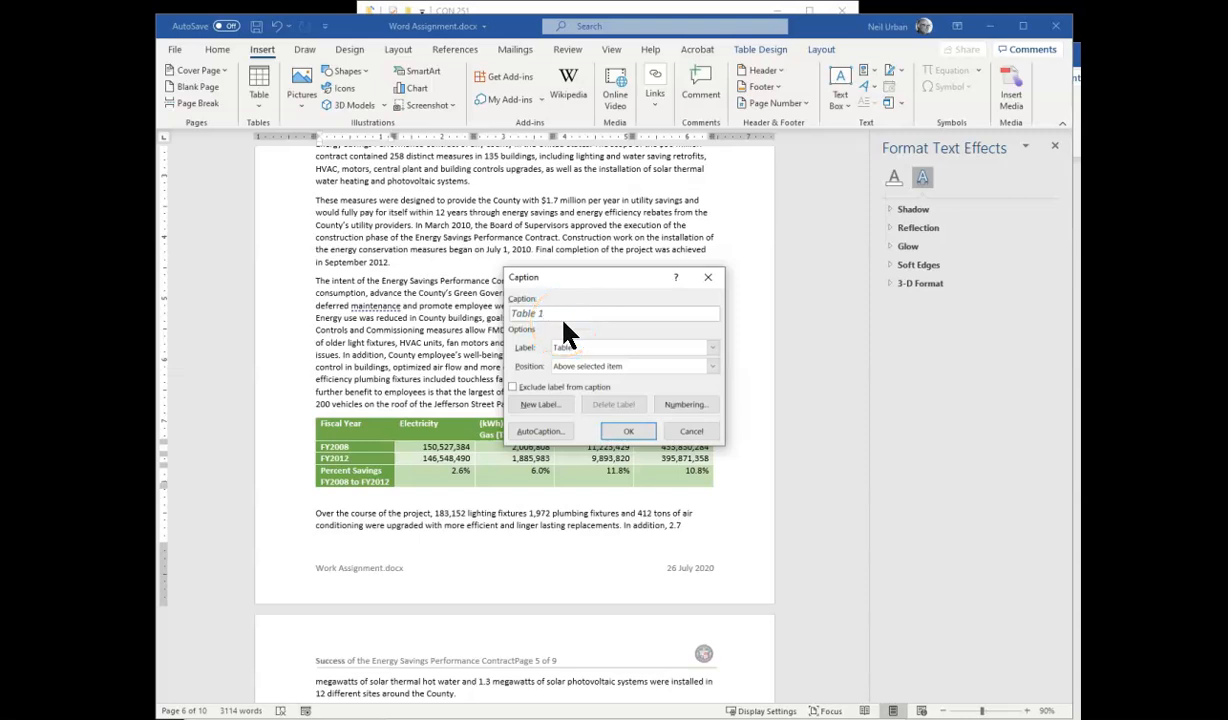
text(-Energy SAvings)
click(630, 440)
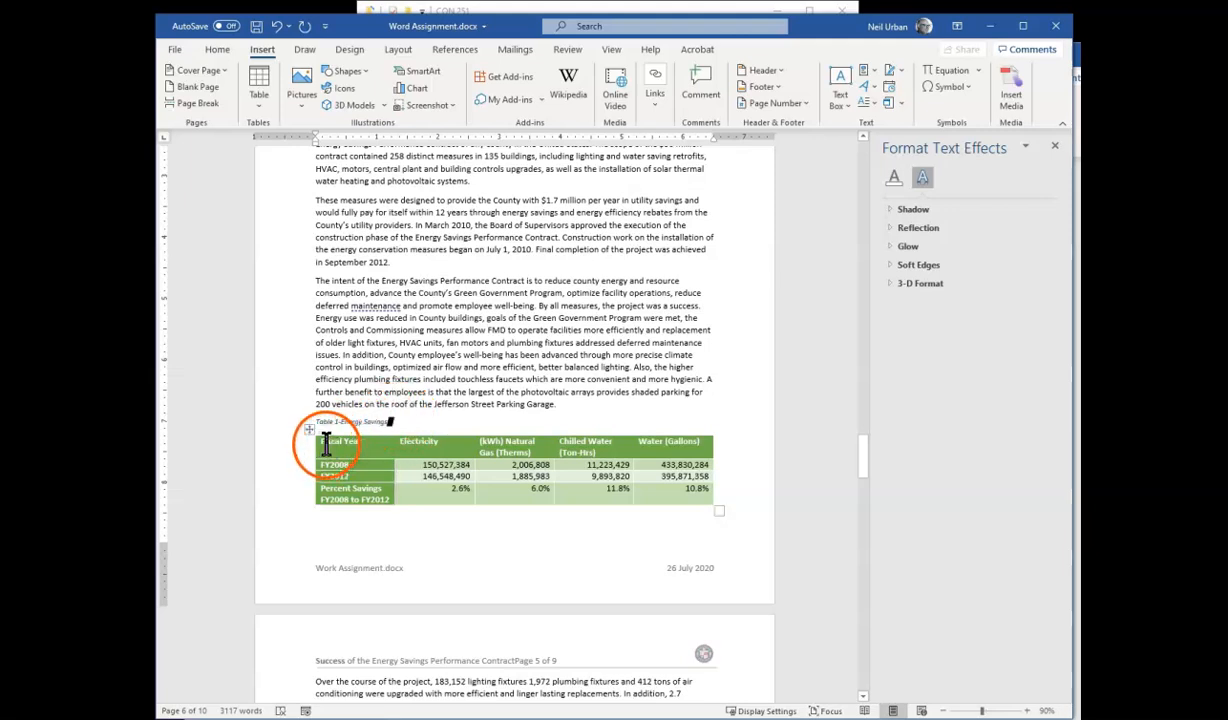
Change the font of the entire fiscal-year table to Times New Roman
drag(326, 443, 701, 500)
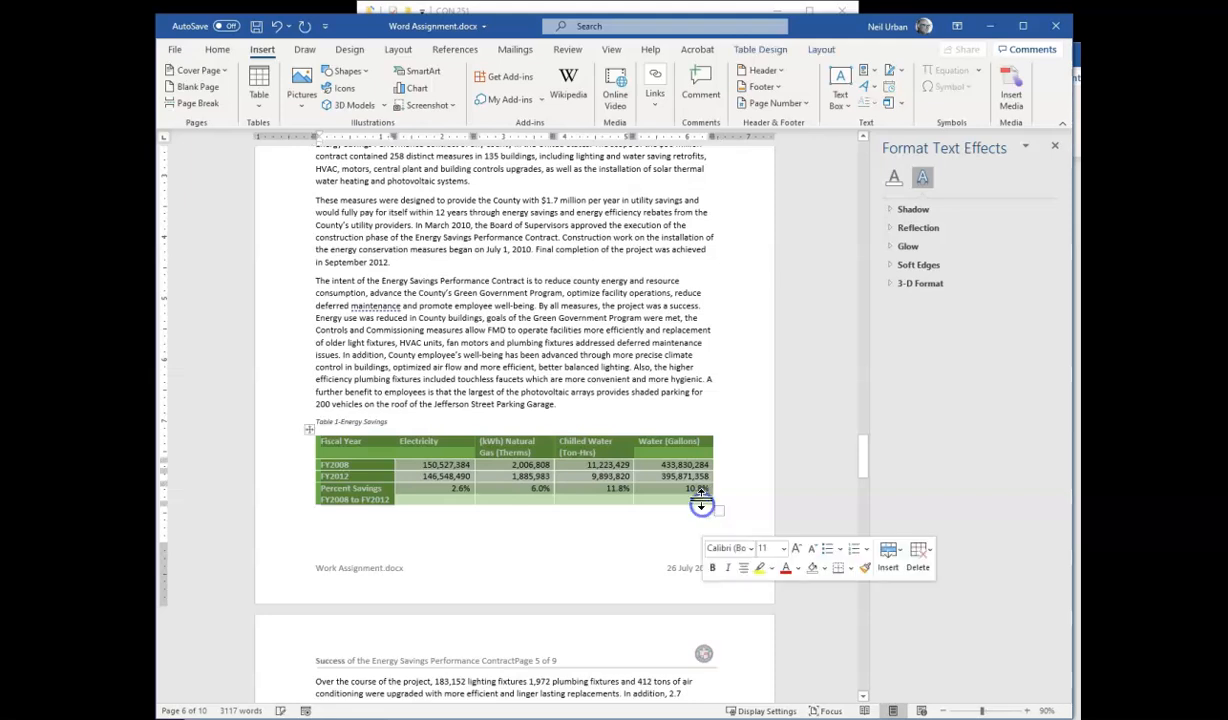
click(219, 56)
click(241, 80)
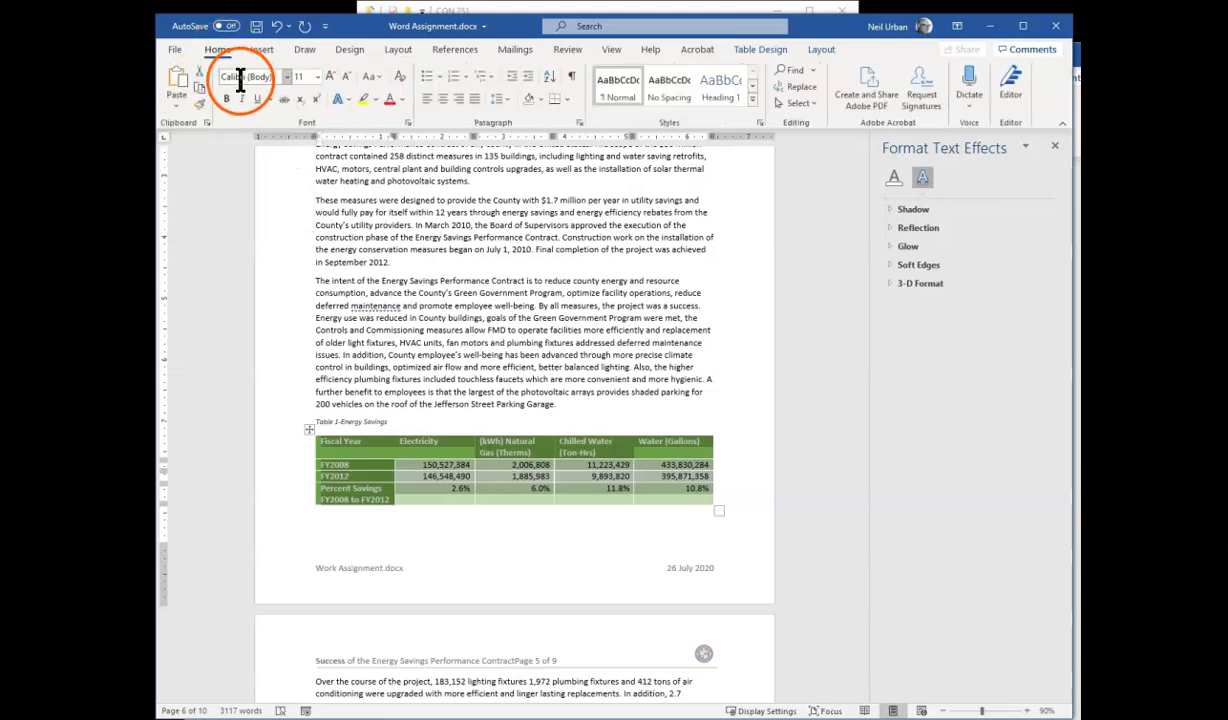
drag(440, 281, 535, 306)
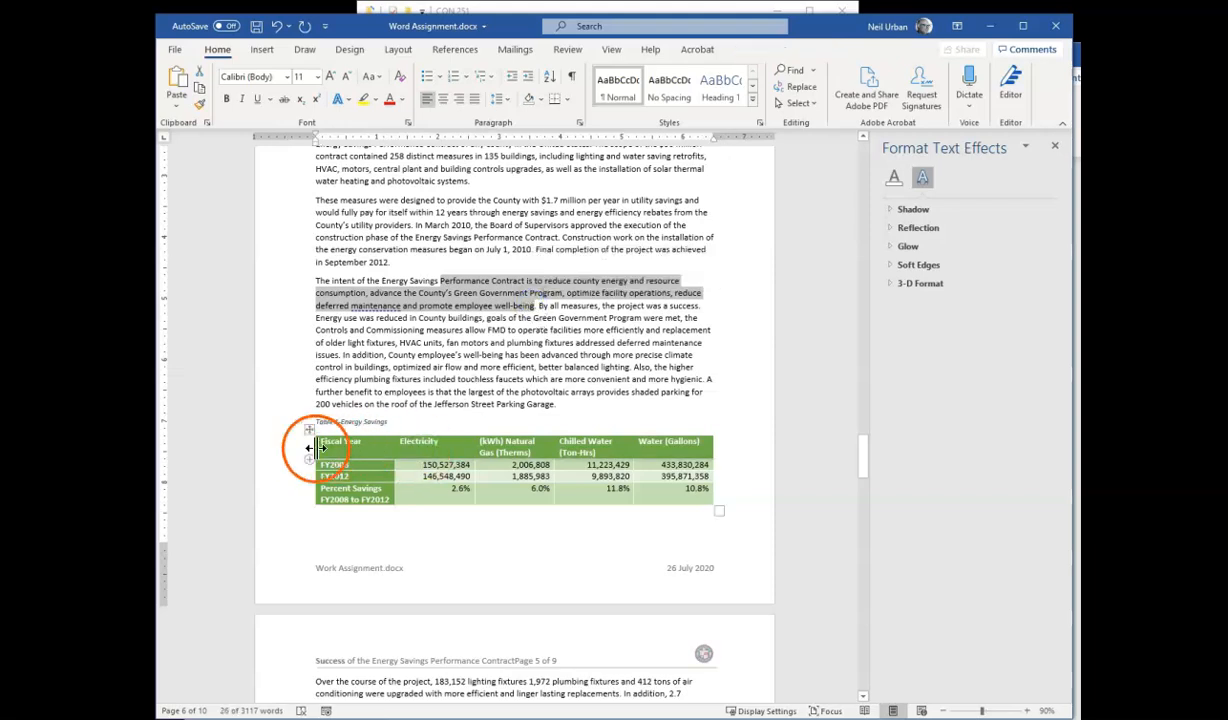
drag(324, 443, 723, 497)
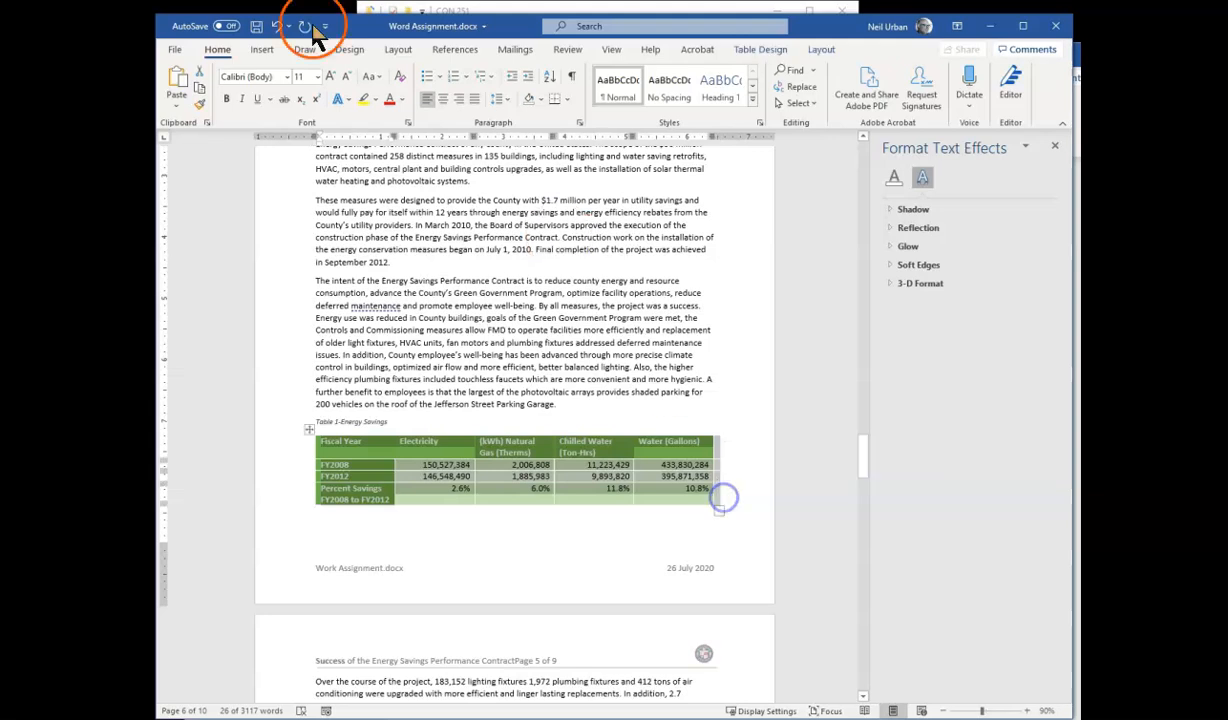
click(287, 76)
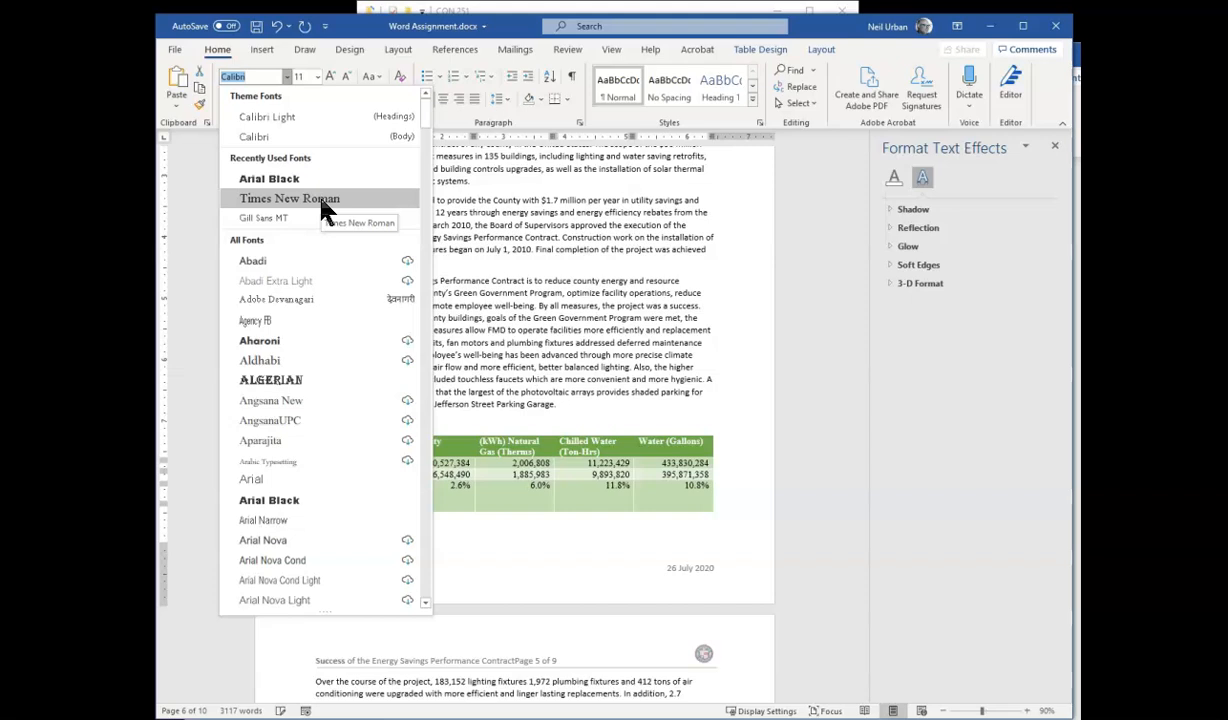
click(321, 200)
click(263, 378)
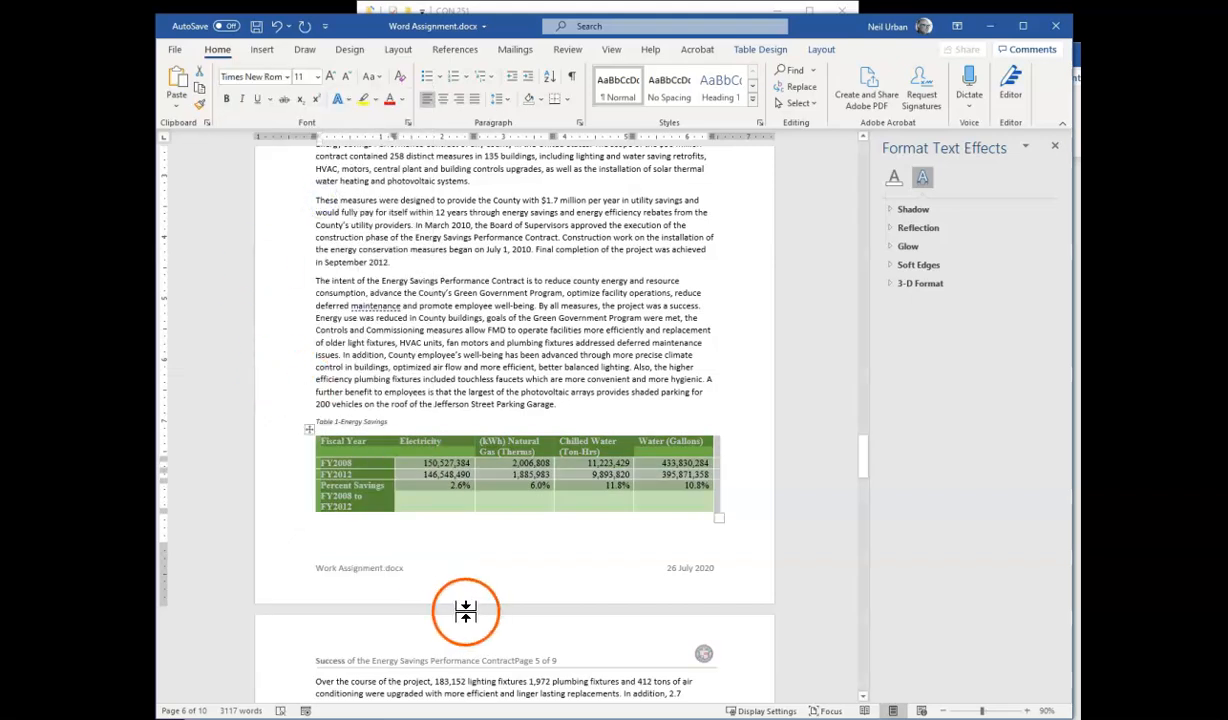
click(466, 534)
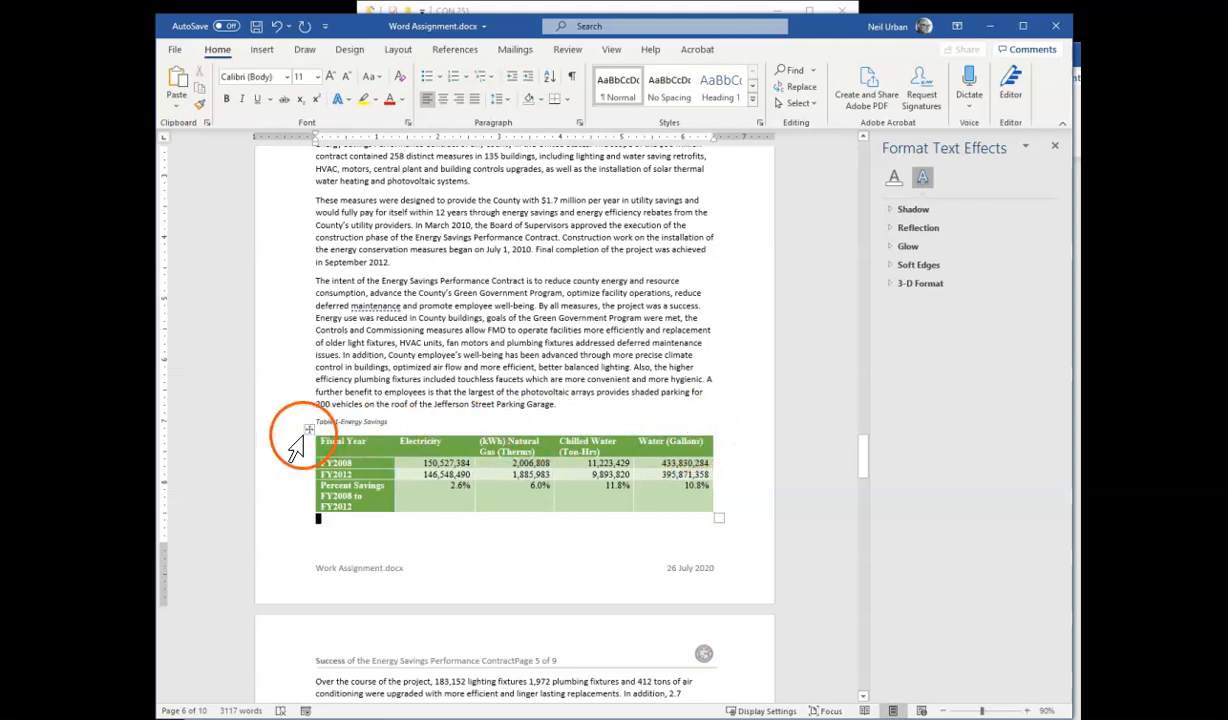
Format the table's header row with bold, black, centered text
drag(323, 440, 675, 443)
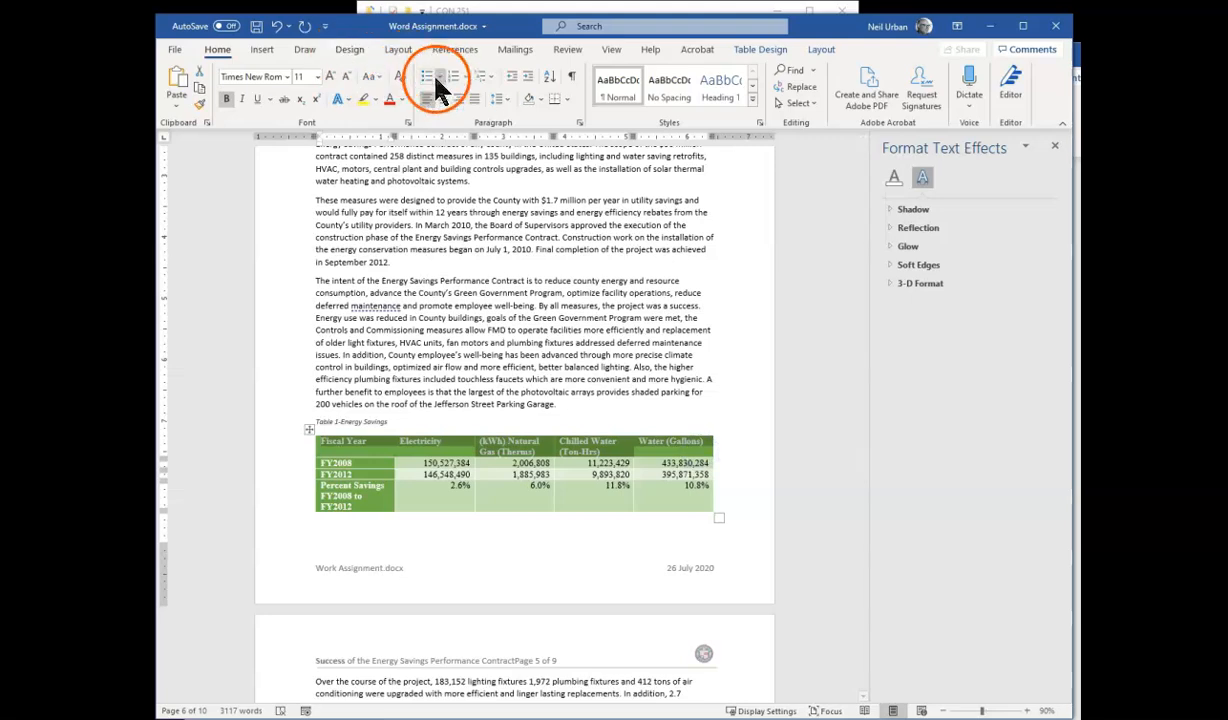
click(227, 100)
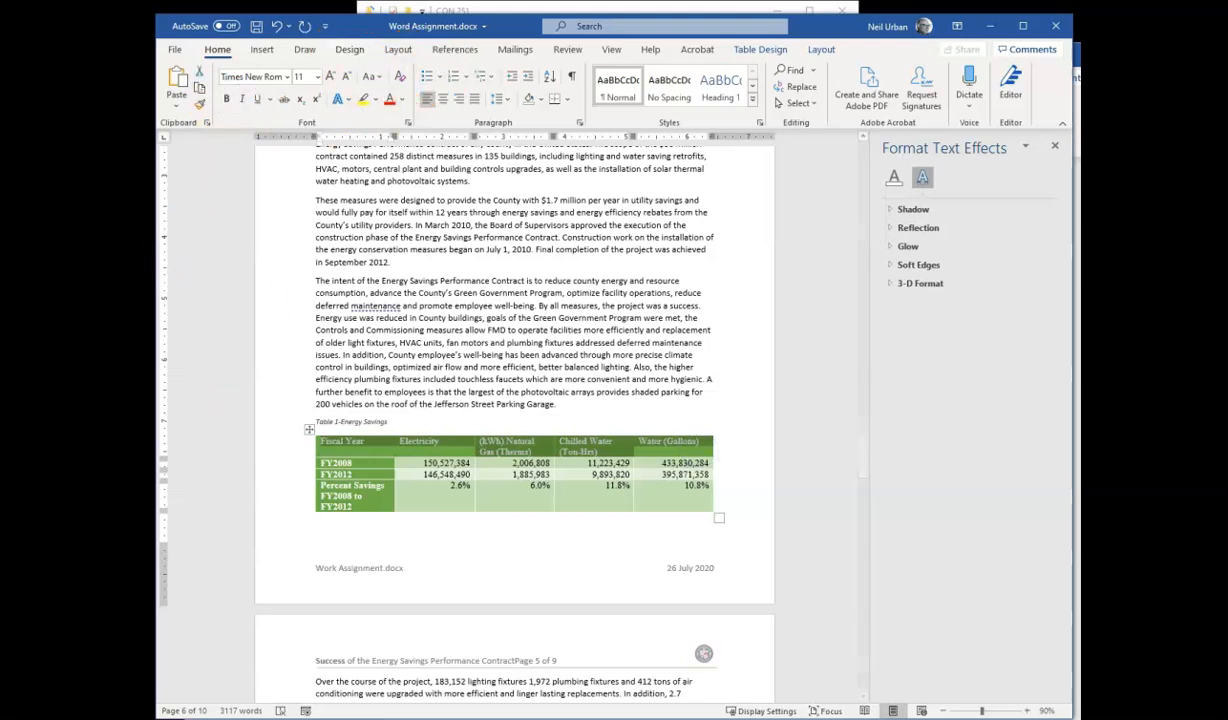
click(228, 100)
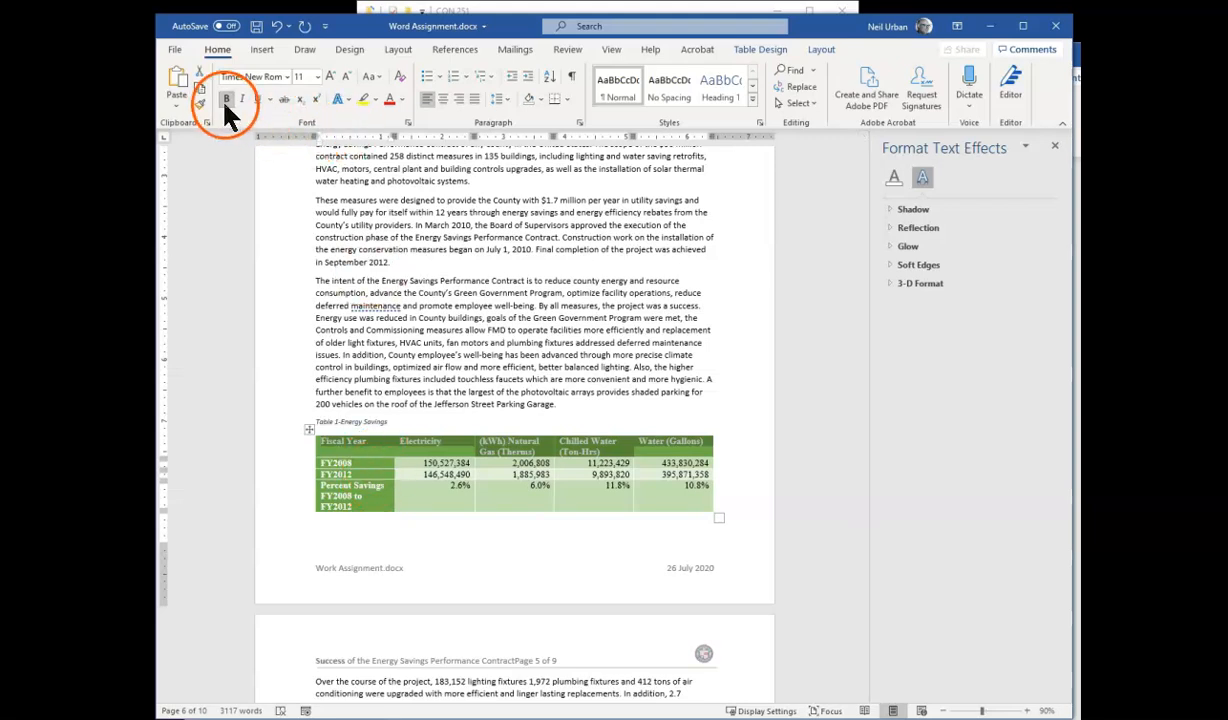
click(401, 100)
click(402, 118)
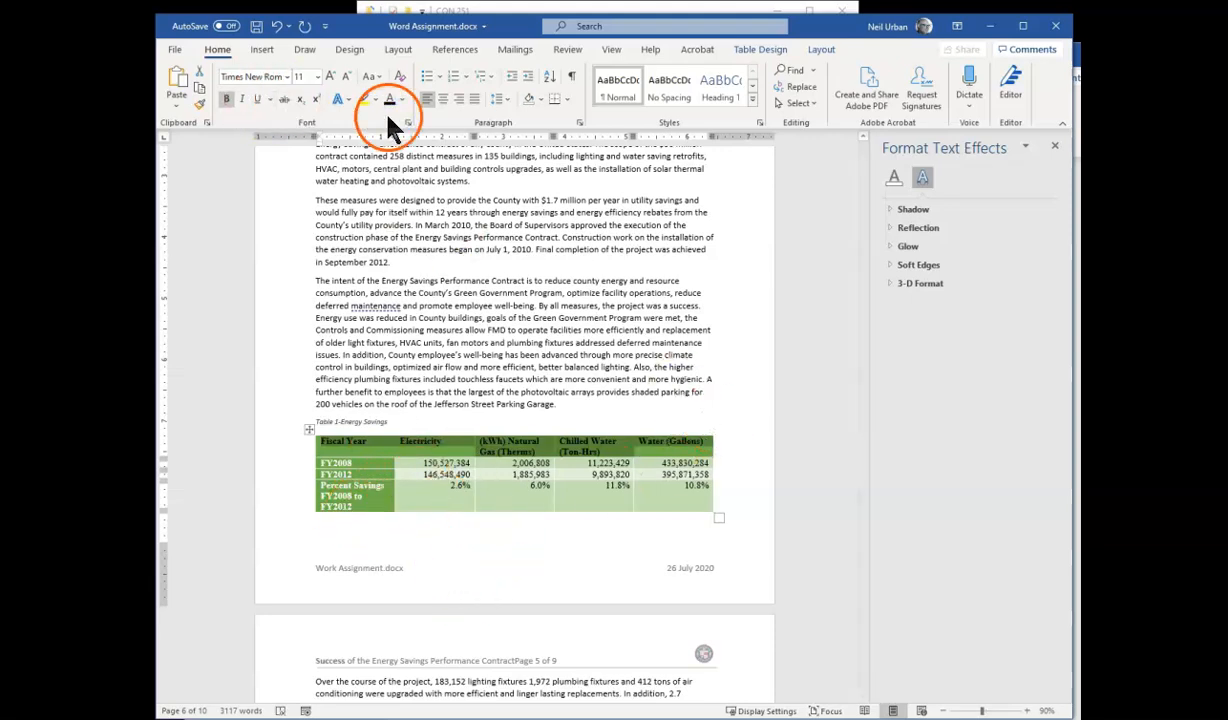
click(445, 99)
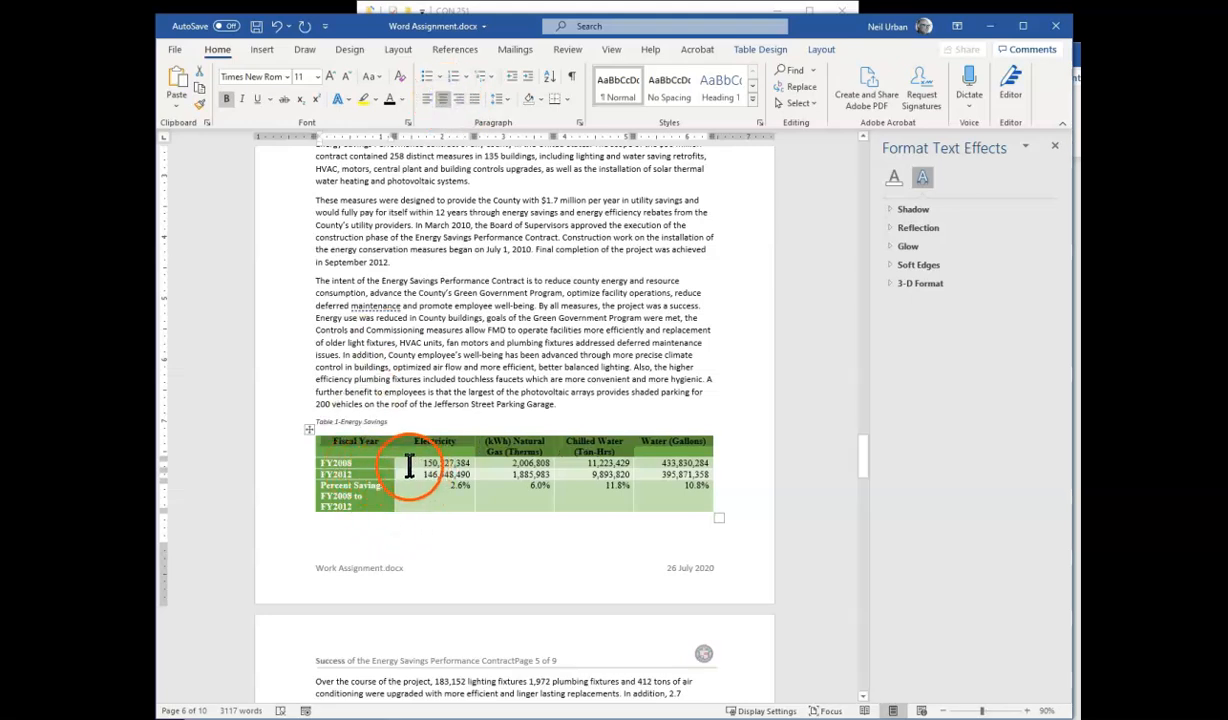
Set the text of the first column's row labels, from FY2008 down to Percent Savings, to black
drag(313, 469, 371, 498)
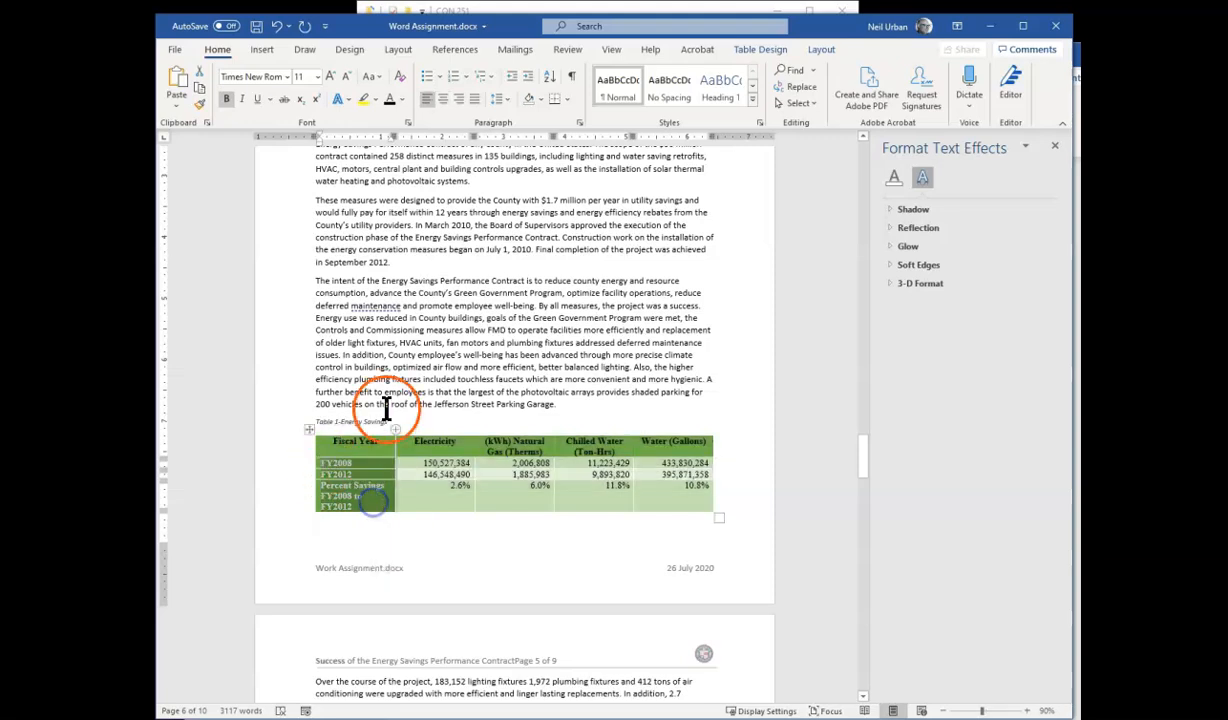
click(390, 101)
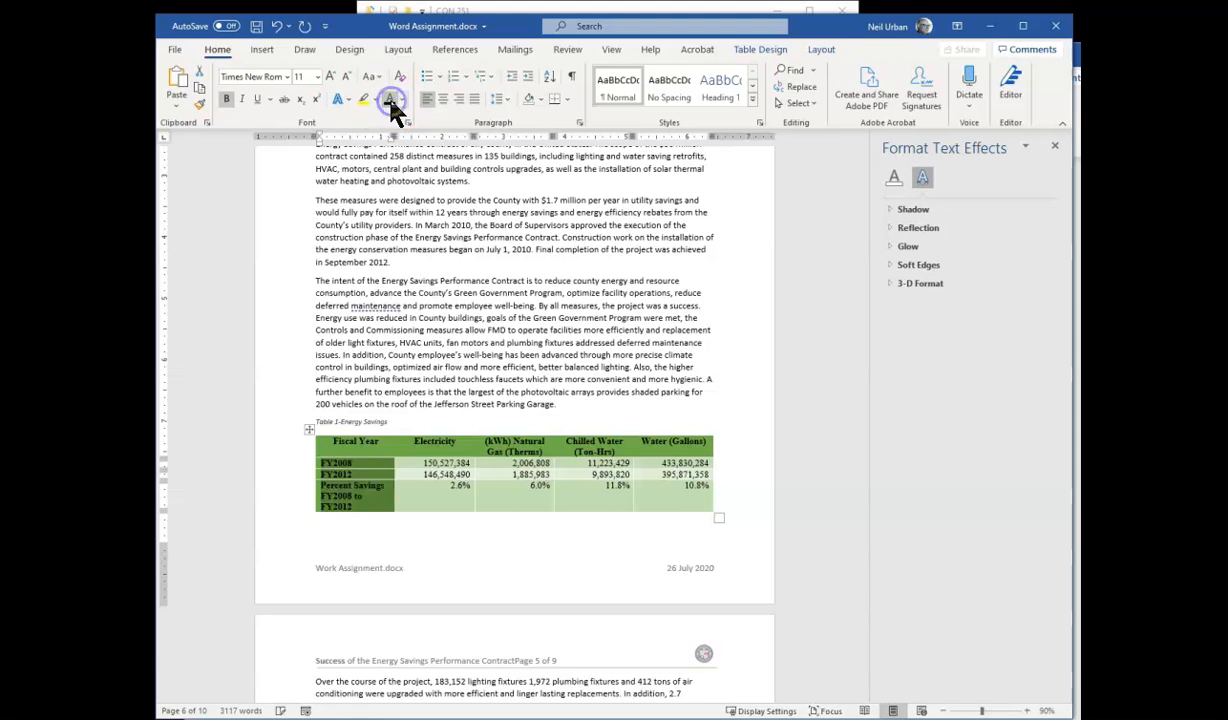
Widen the energy savings table's first column slightly so the Percent Savings label wraps onto only two lines
click(365, 537)
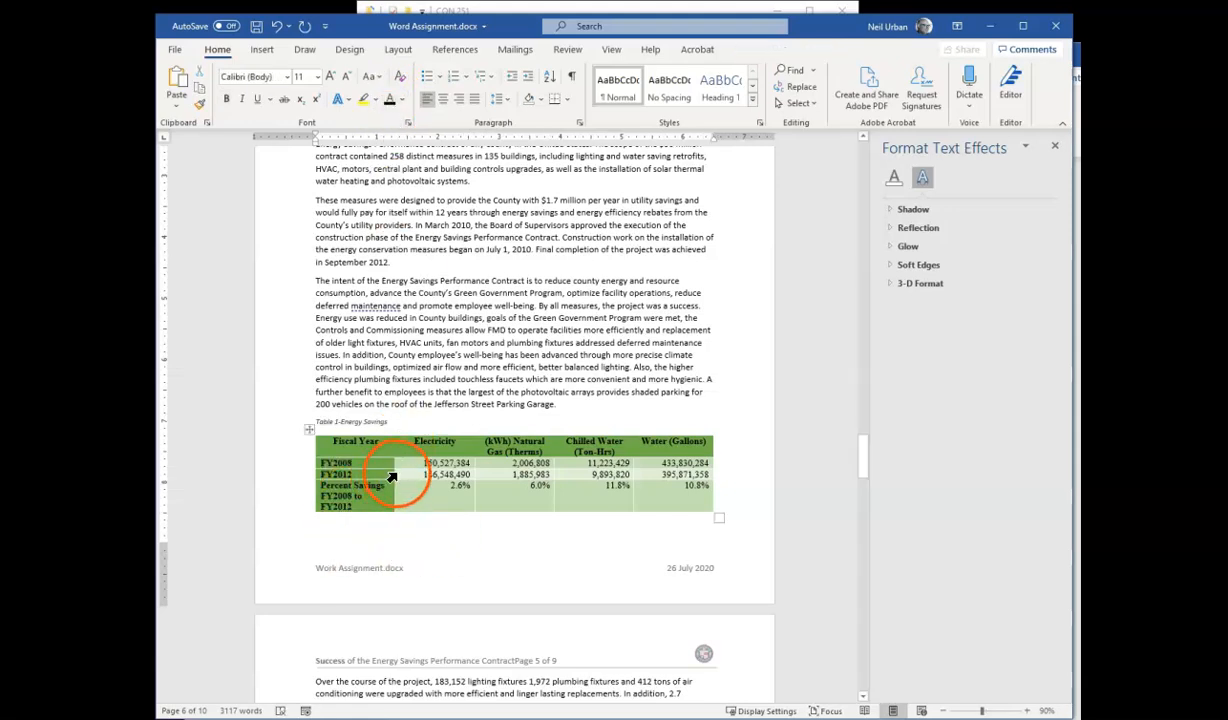
drag(395, 473, 404, 473)
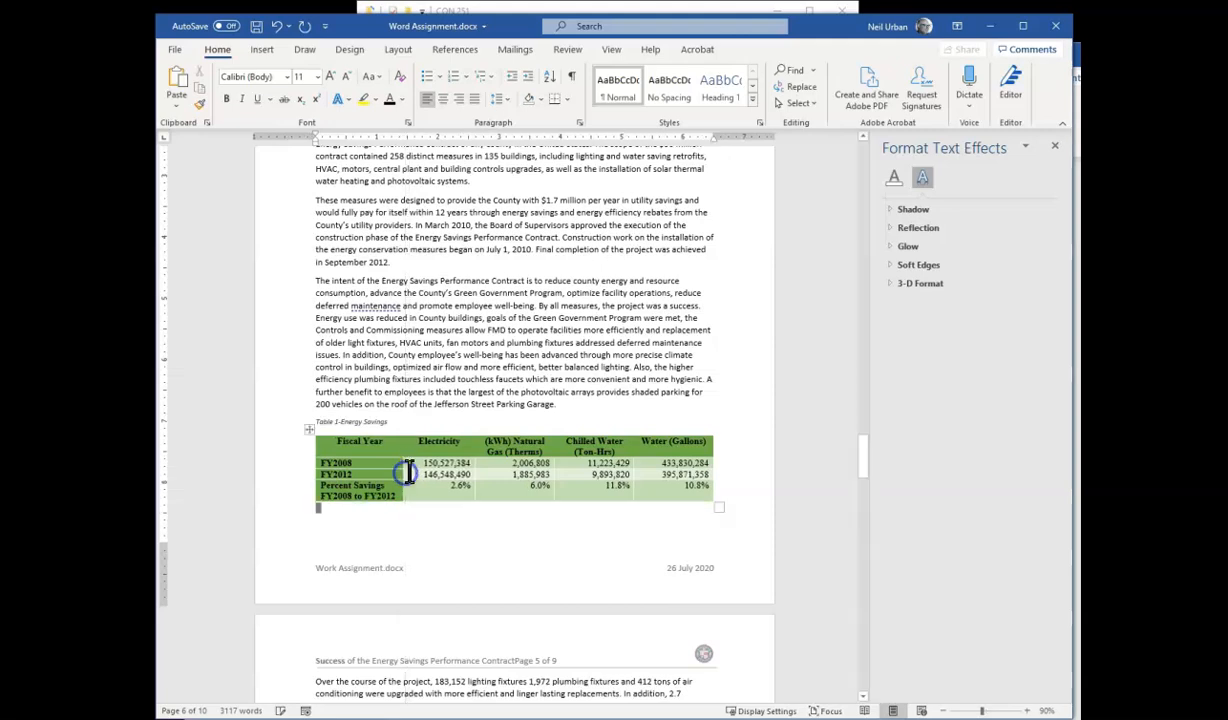
click(571, 552)
Center the four percentage values in the table's Percent Savings row vertically within their cells
drag(447, 487, 719, 487)
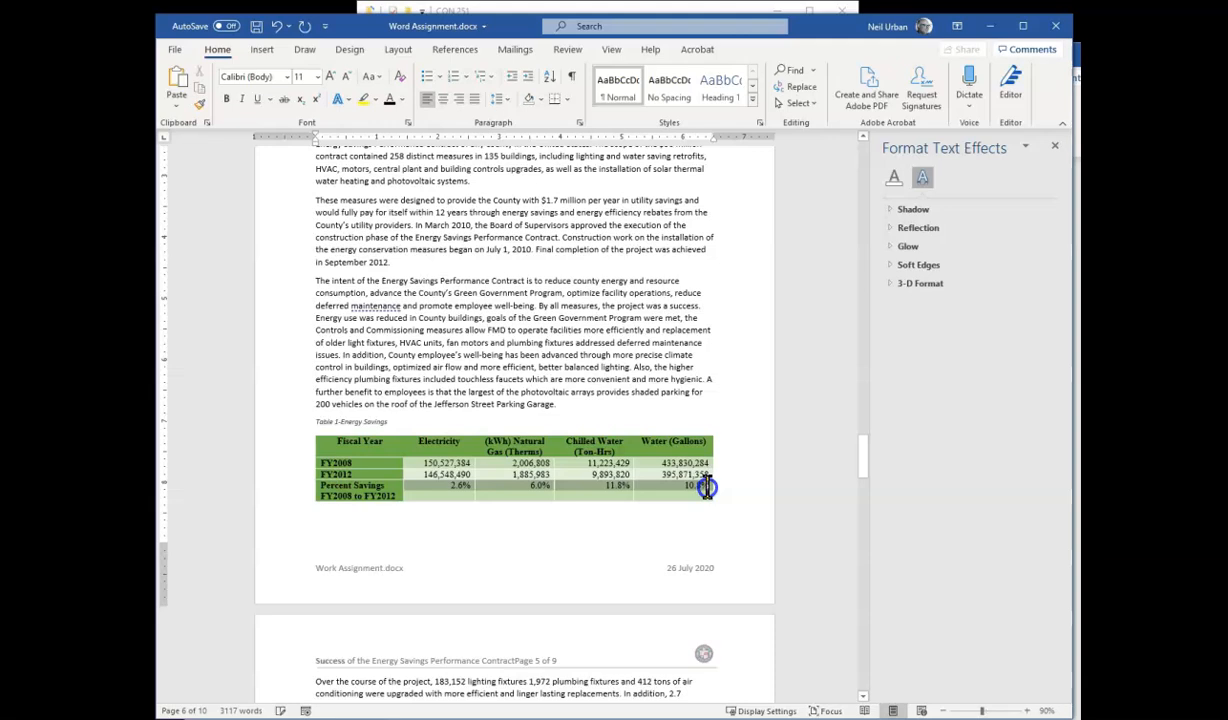
drag(706, 487, 710, 490)
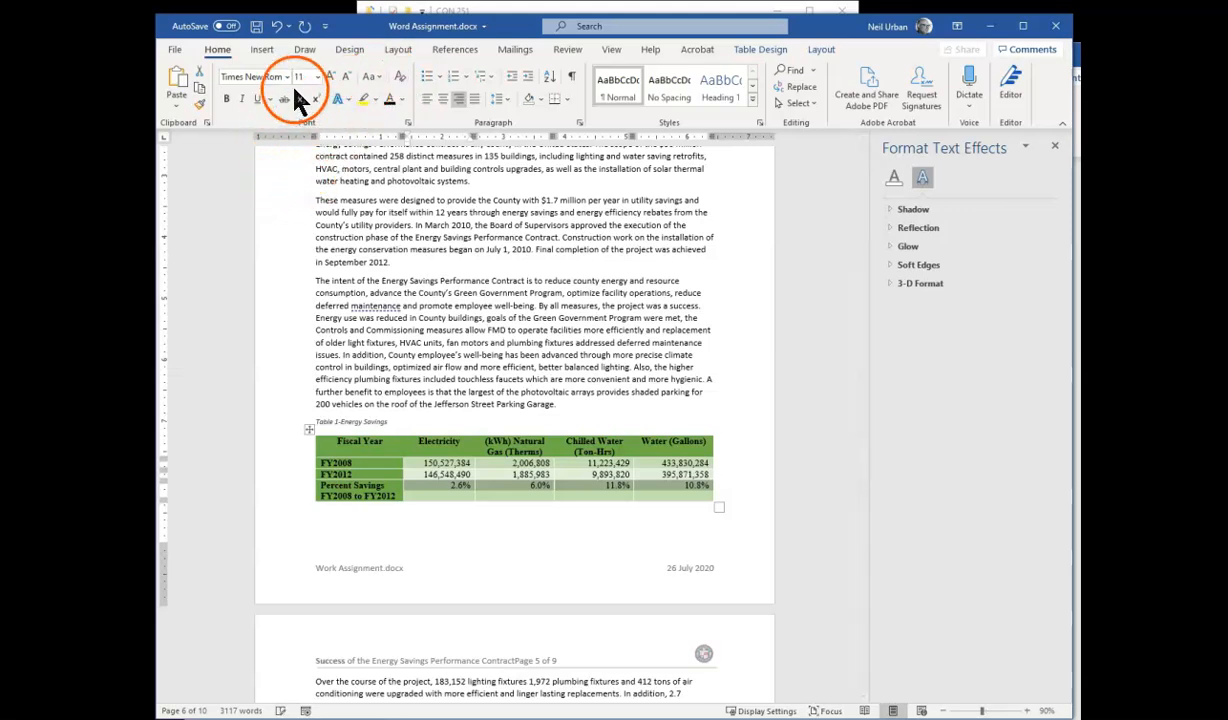
right_click(584, 487)
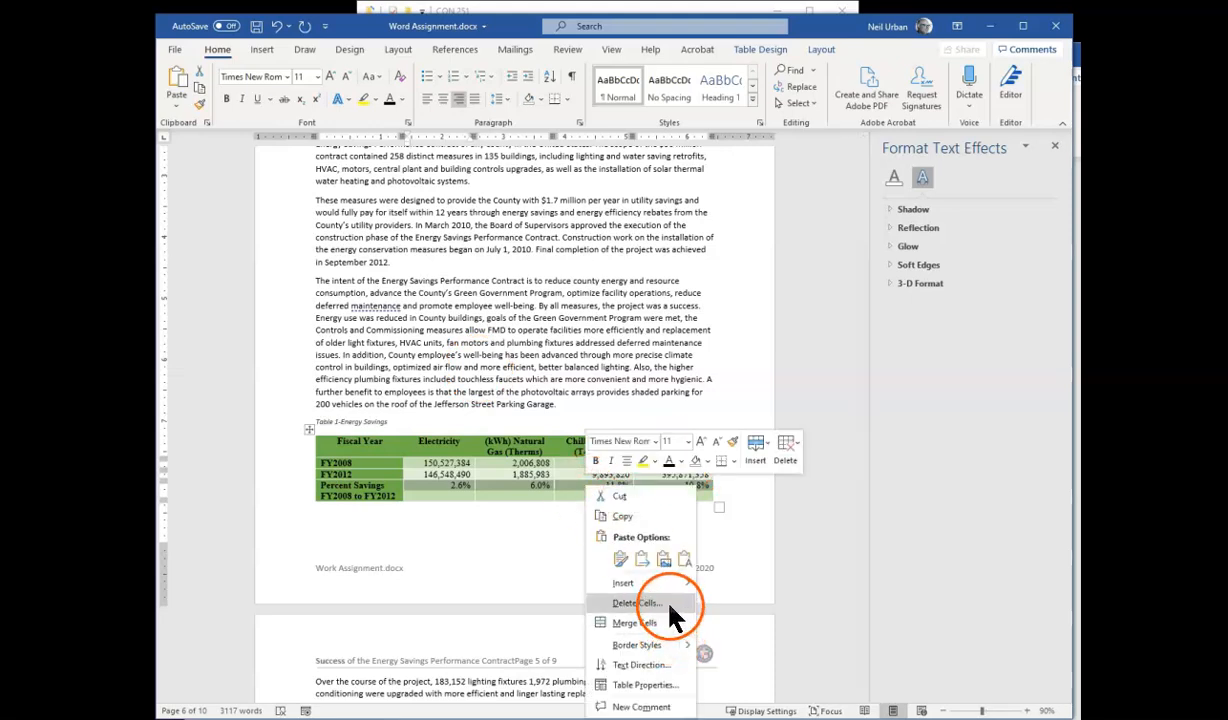
click(645, 686)
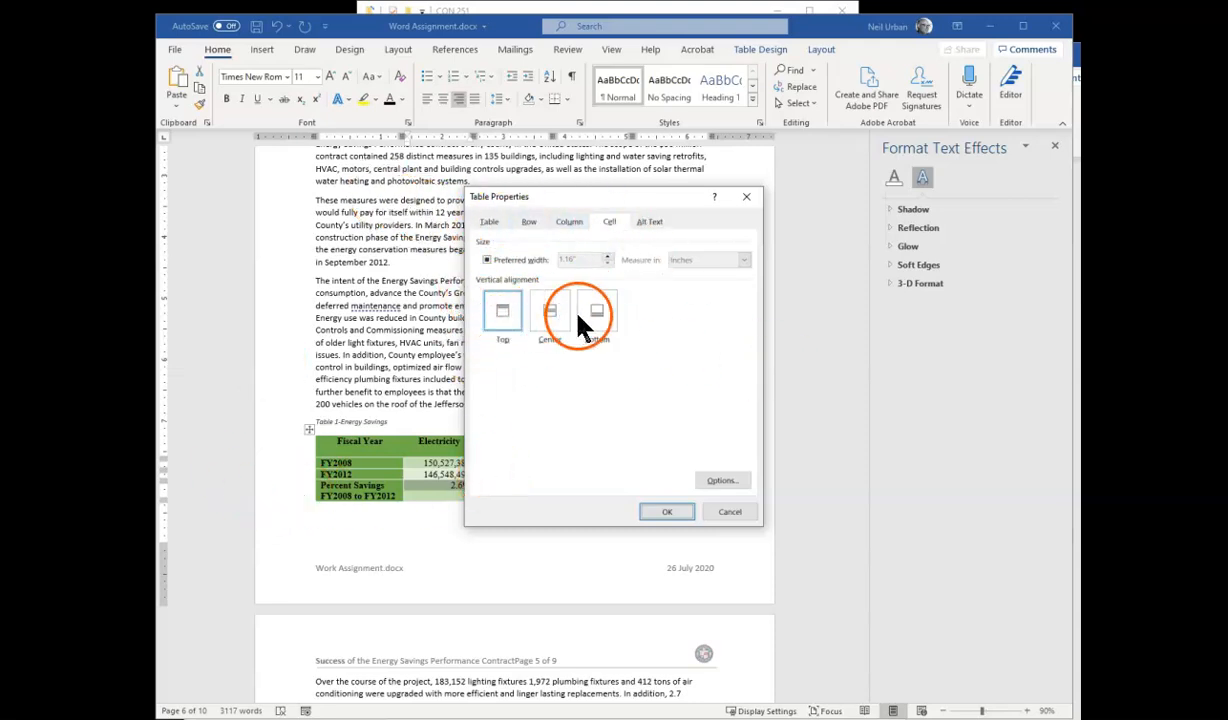
click(548, 318)
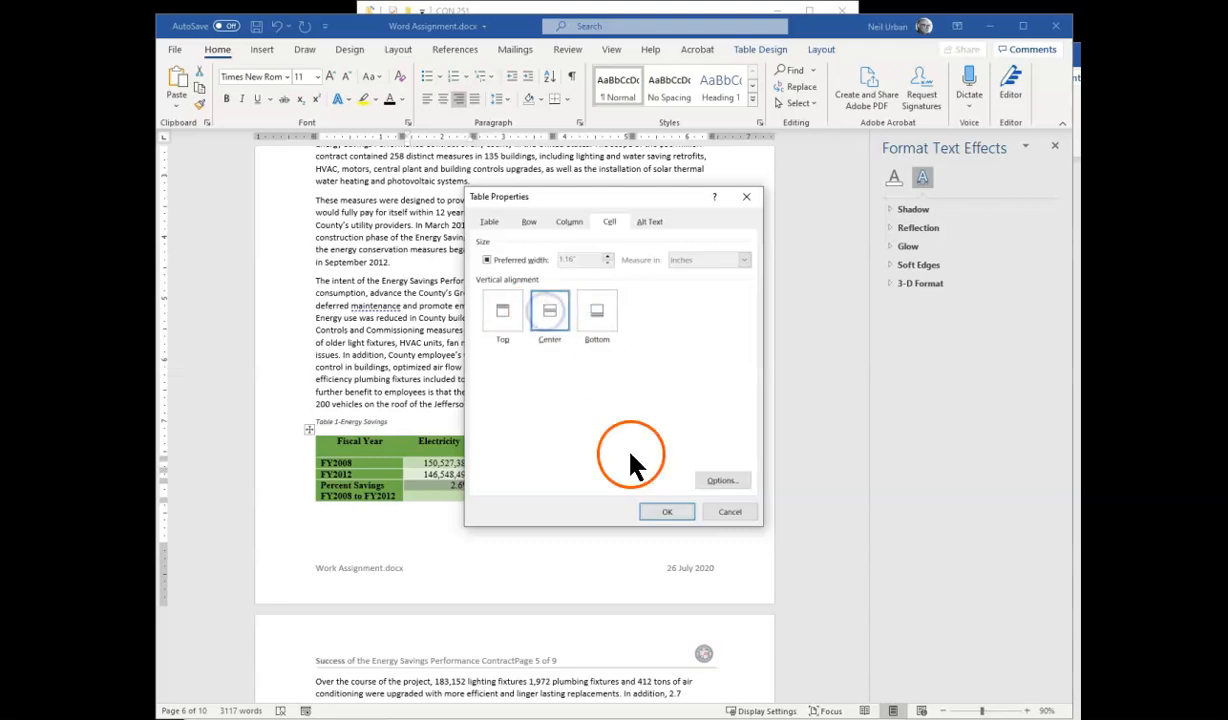
click(666, 511)
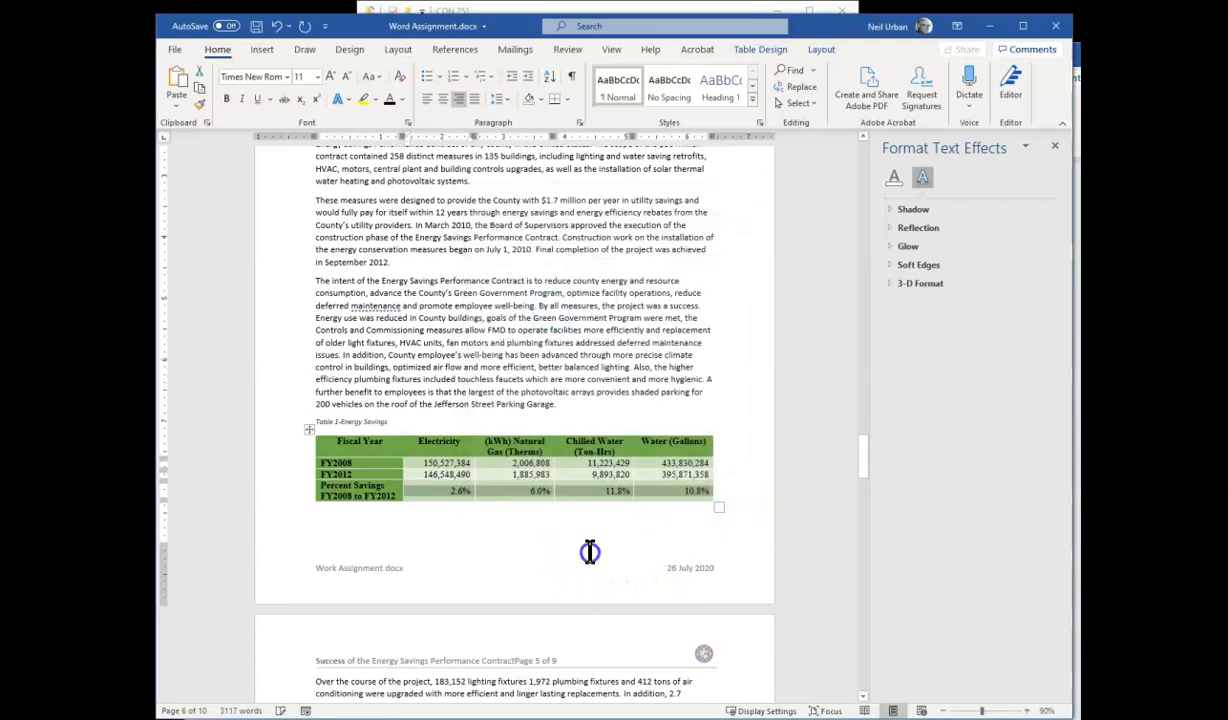
click(585, 545)
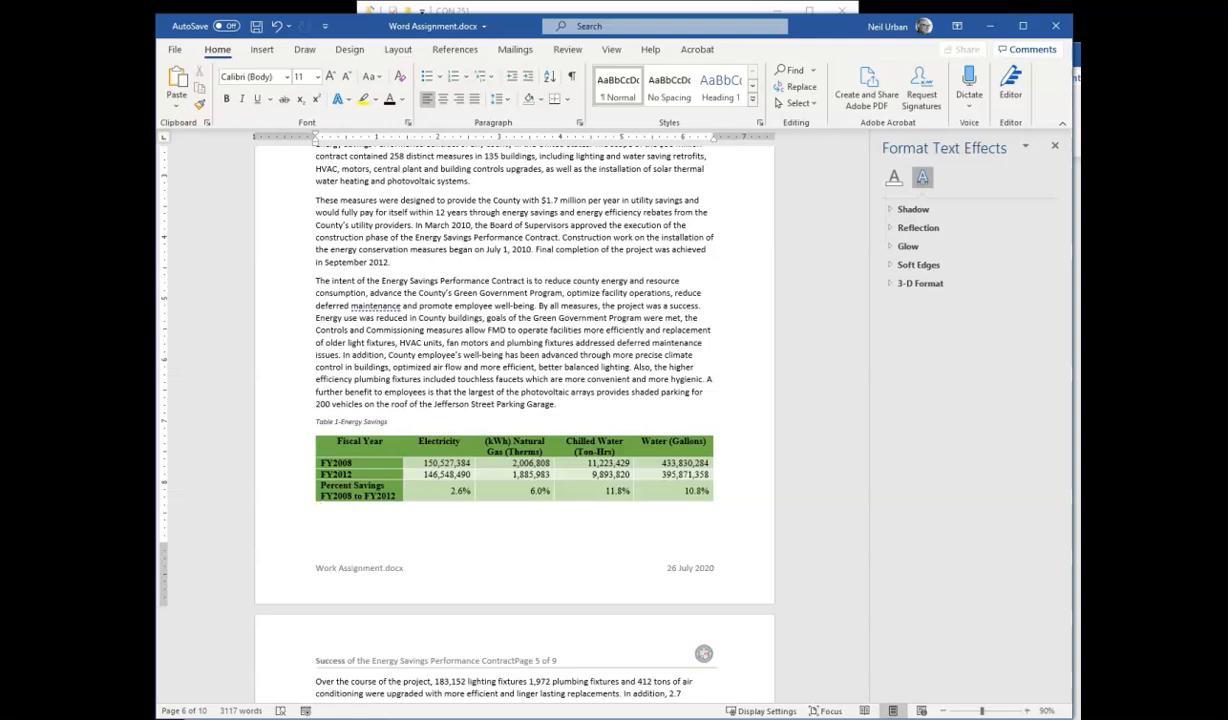
click(490, 515)
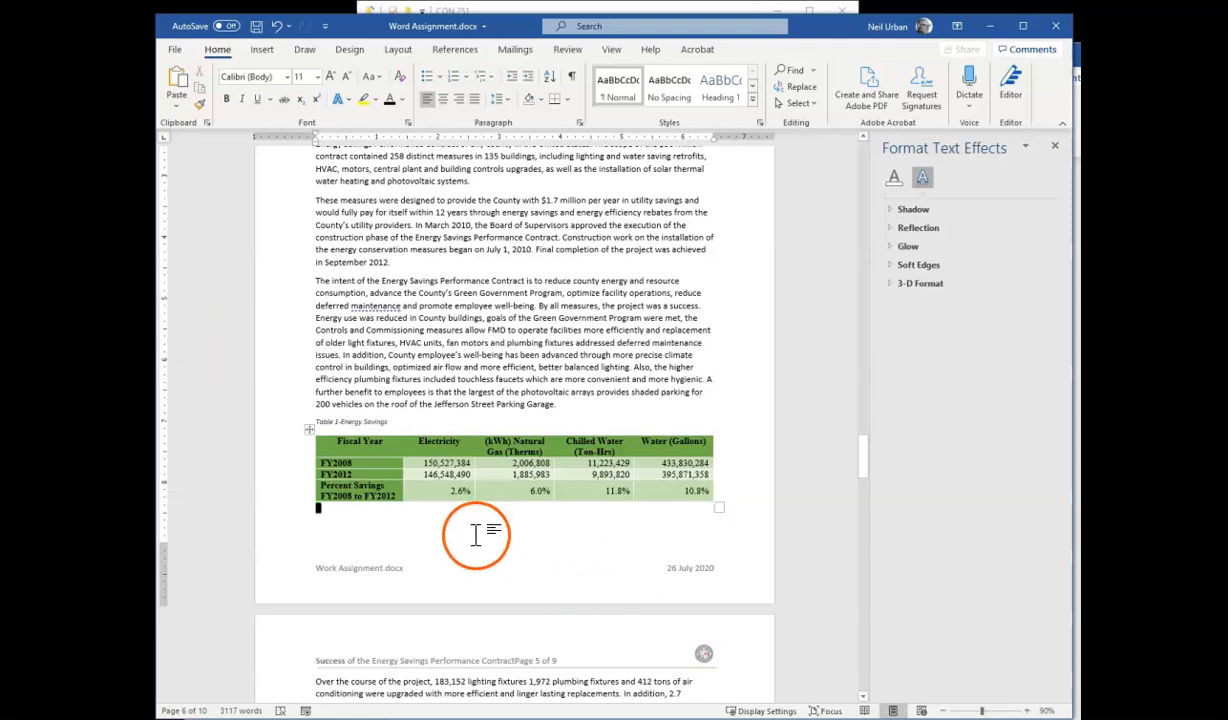
Insert the picture Elections Roof .png on a new line after the paragraph ending "12 different sites around the County."
scroll(480, 535, down, 2)
scroll(480, 540, down, 2)
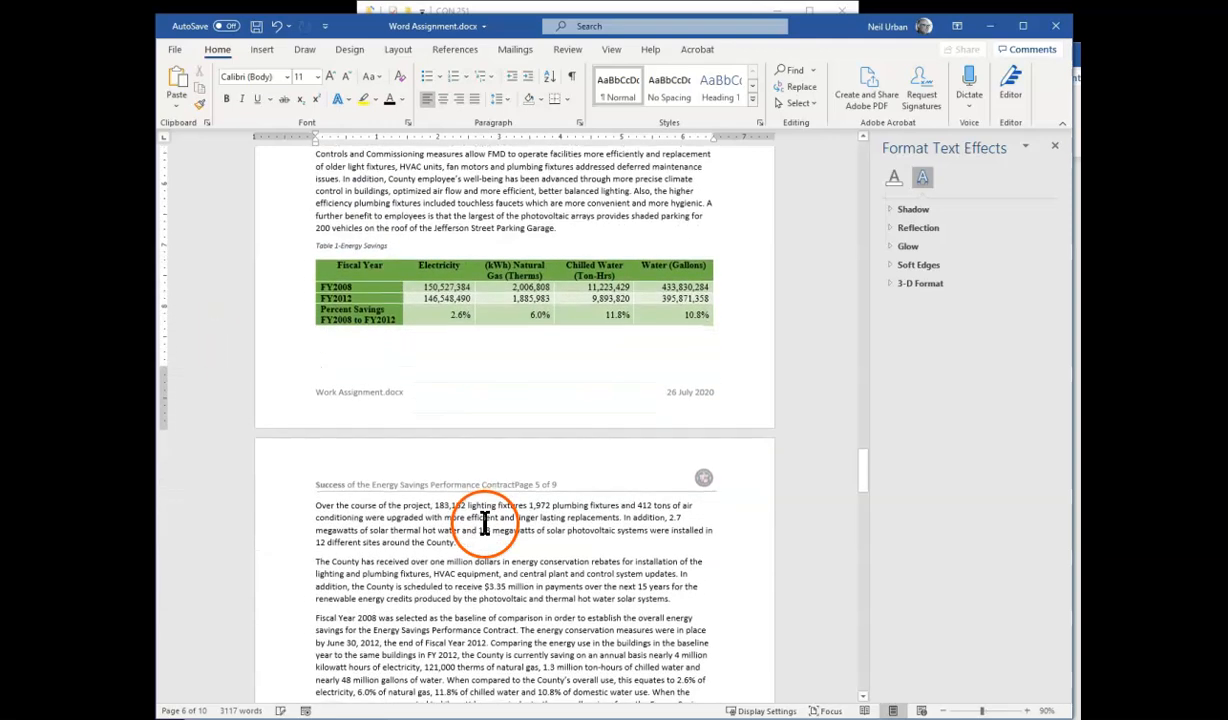
click(312, 558)
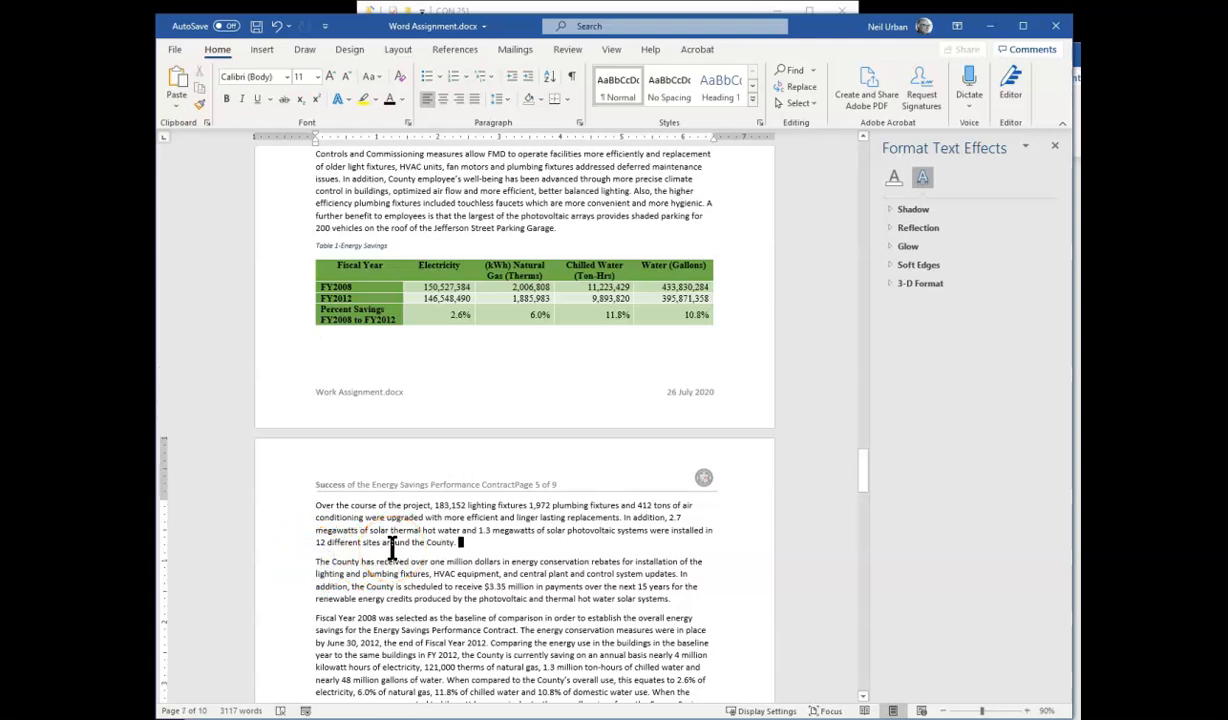
key(Return)
click(342, 55)
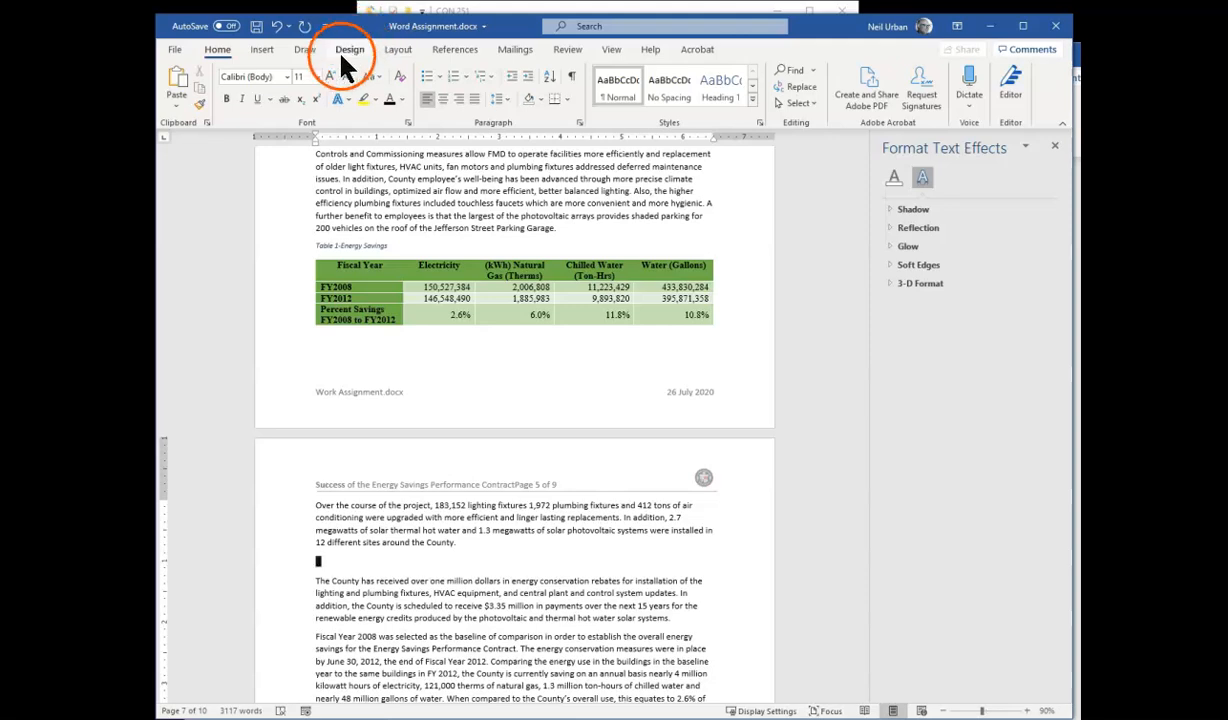
click(264, 55)
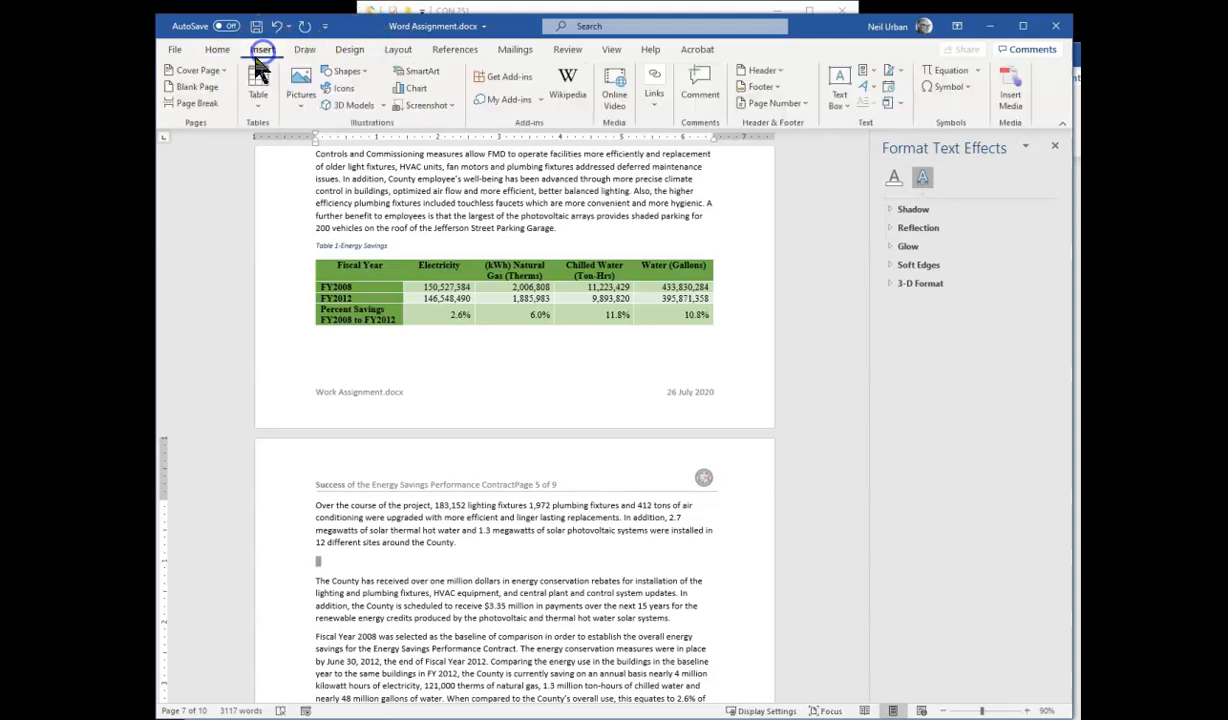
click(301, 100)
click(318, 147)
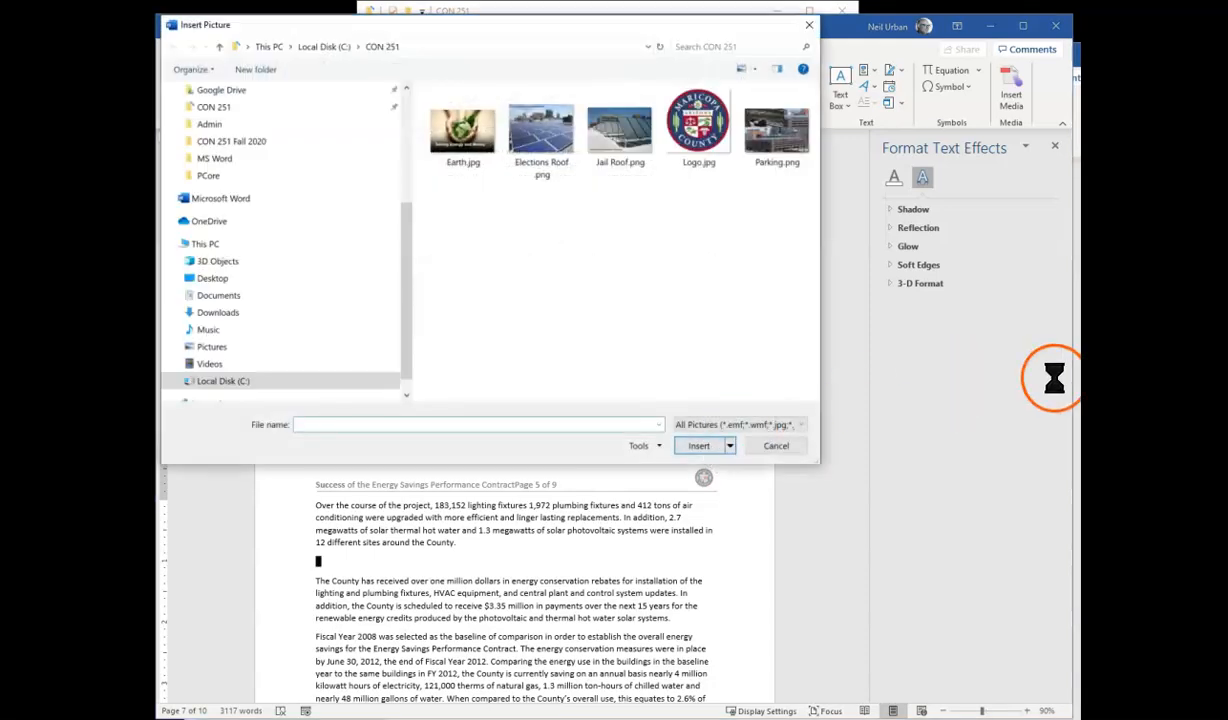
click(555, 175)
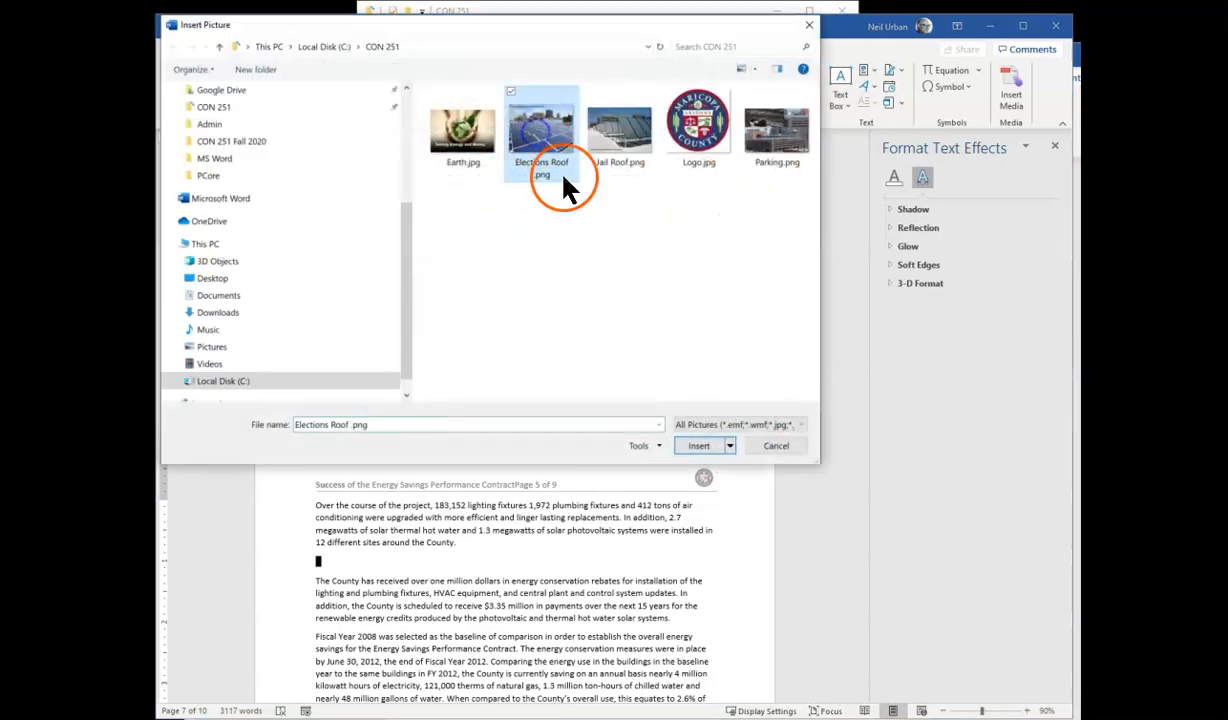
click(698, 446)
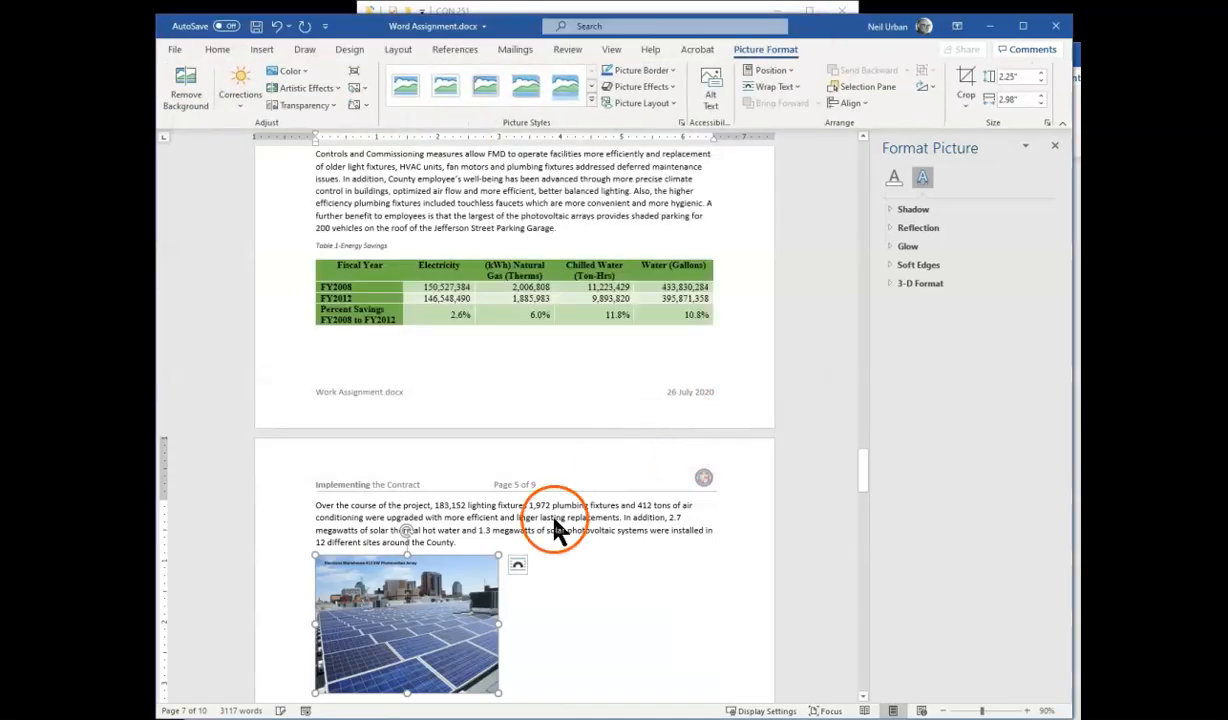
Enlarge the solar panel picture to about 5.36" wide and crop the title strip off its upper edge, leaving about 3.69" height
scroll(558, 510, down, 2)
drag(491, 600, 645, 648)
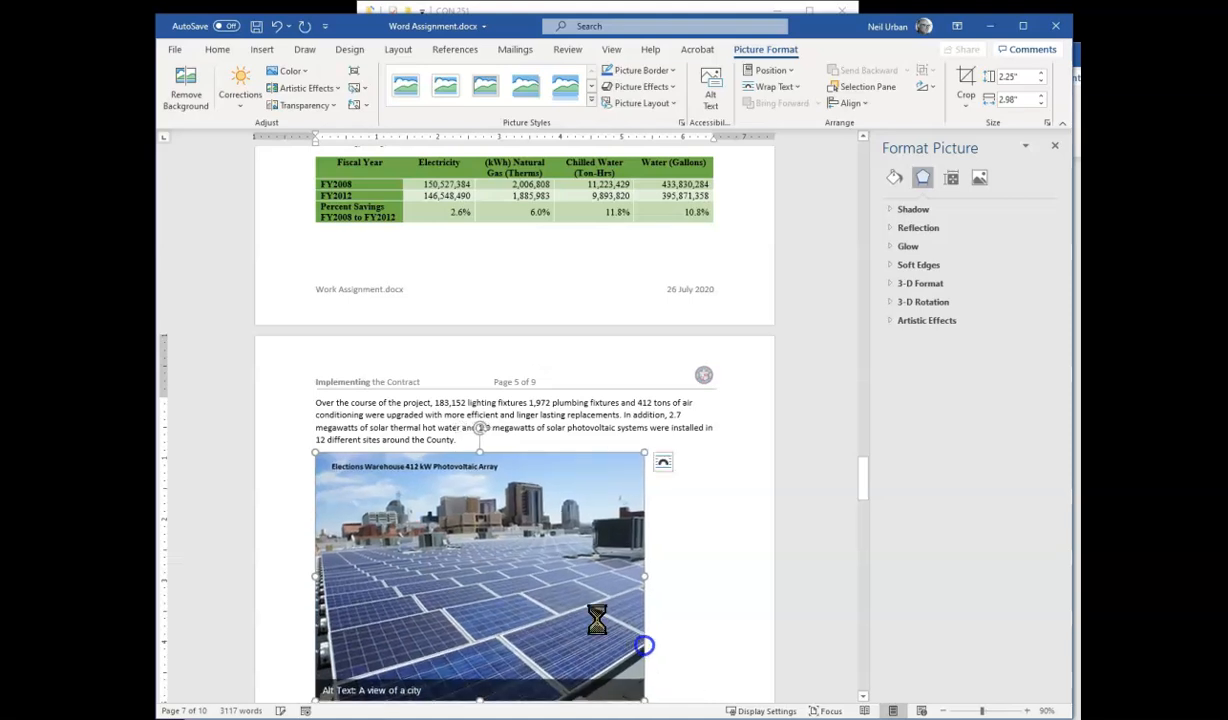
right_click(492, 478)
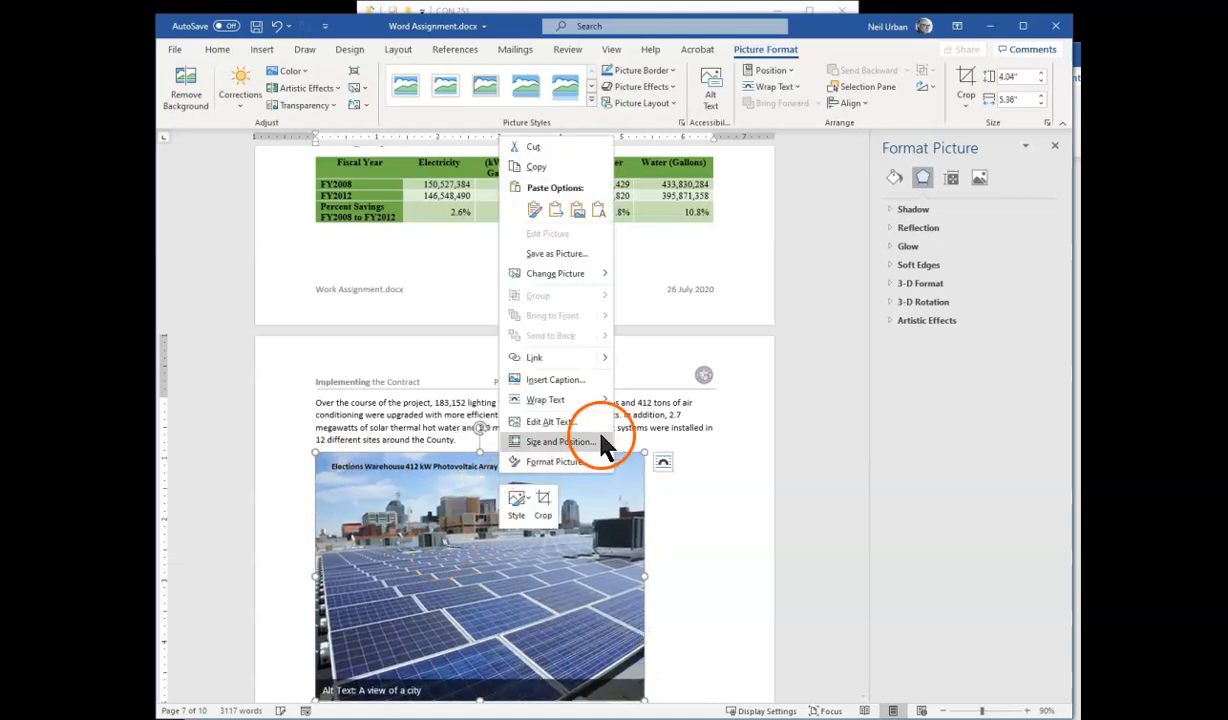
click(542, 503)
drag(477, 452, 475, 474)
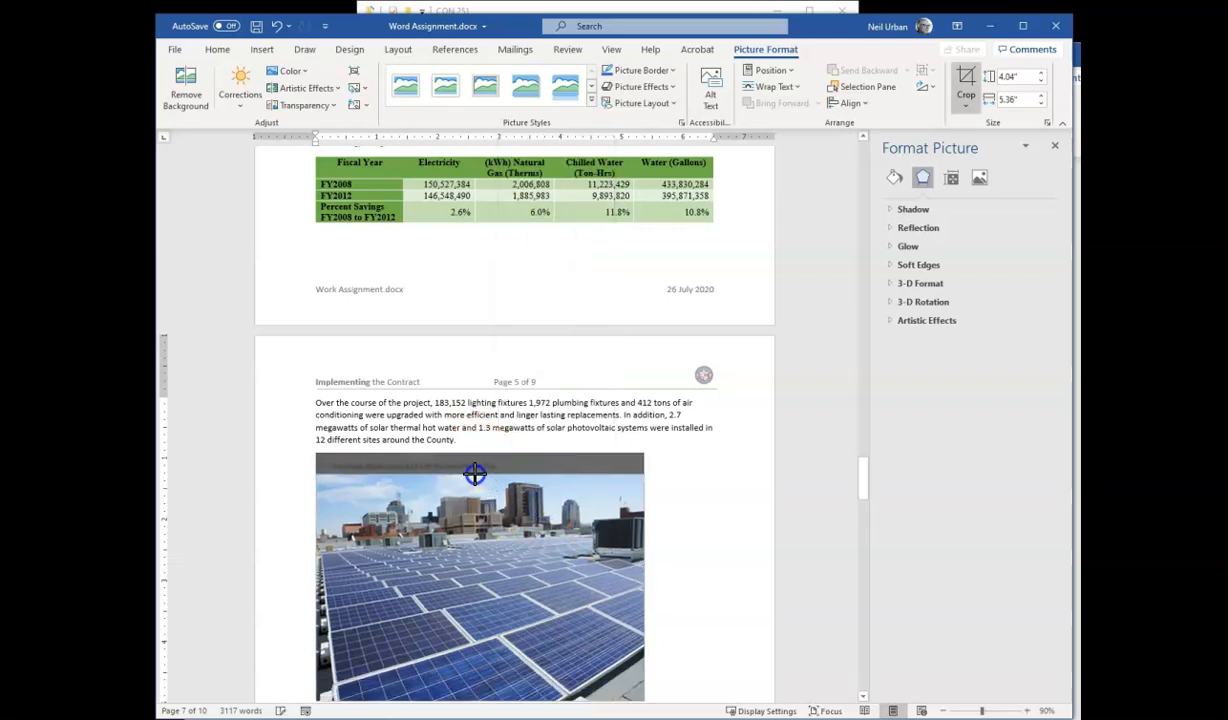
click(698, 488)
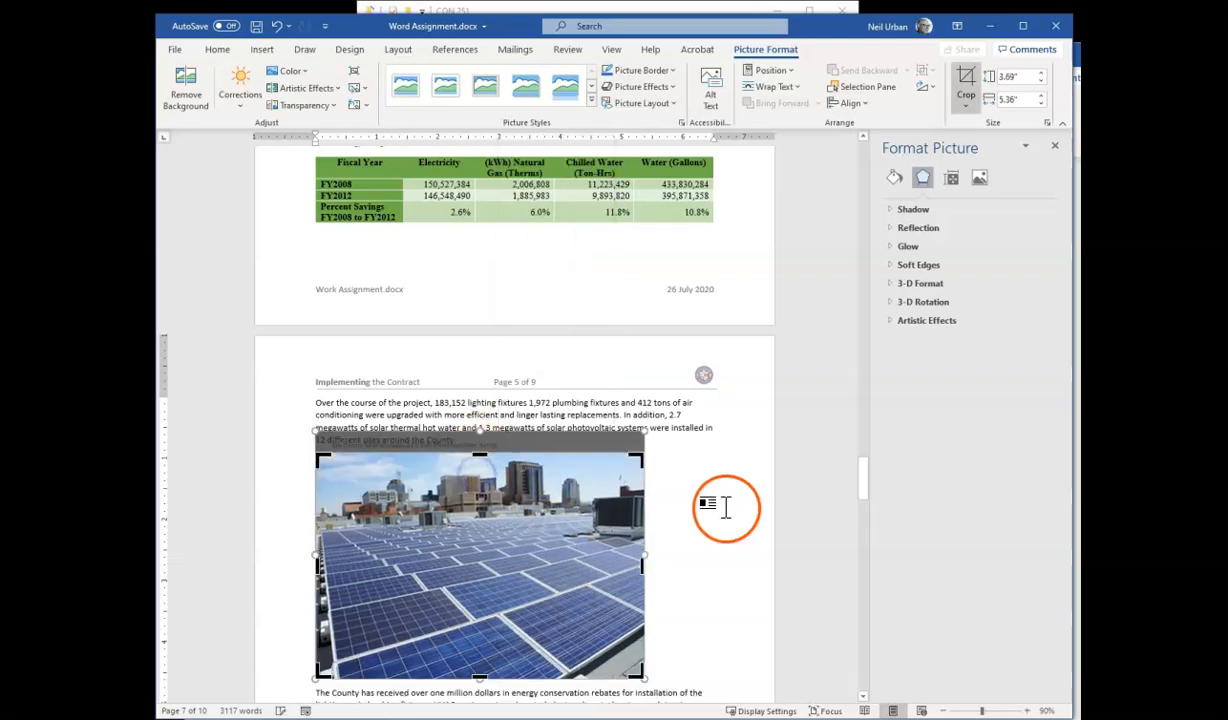
Insert the caption "Photo 3-Election Warehous Photovoltaic Array" above the solar panel picture, using the Photo label
click(458, 572)
right_click(460, 572)
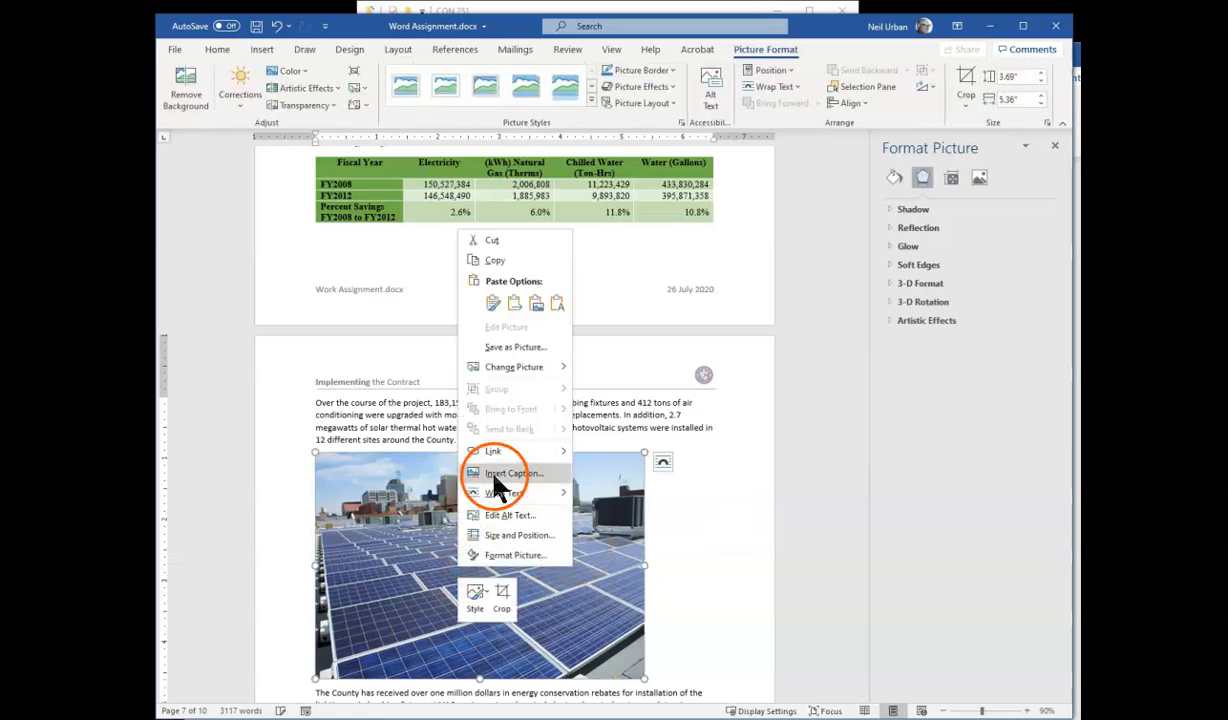
click(494, 476)
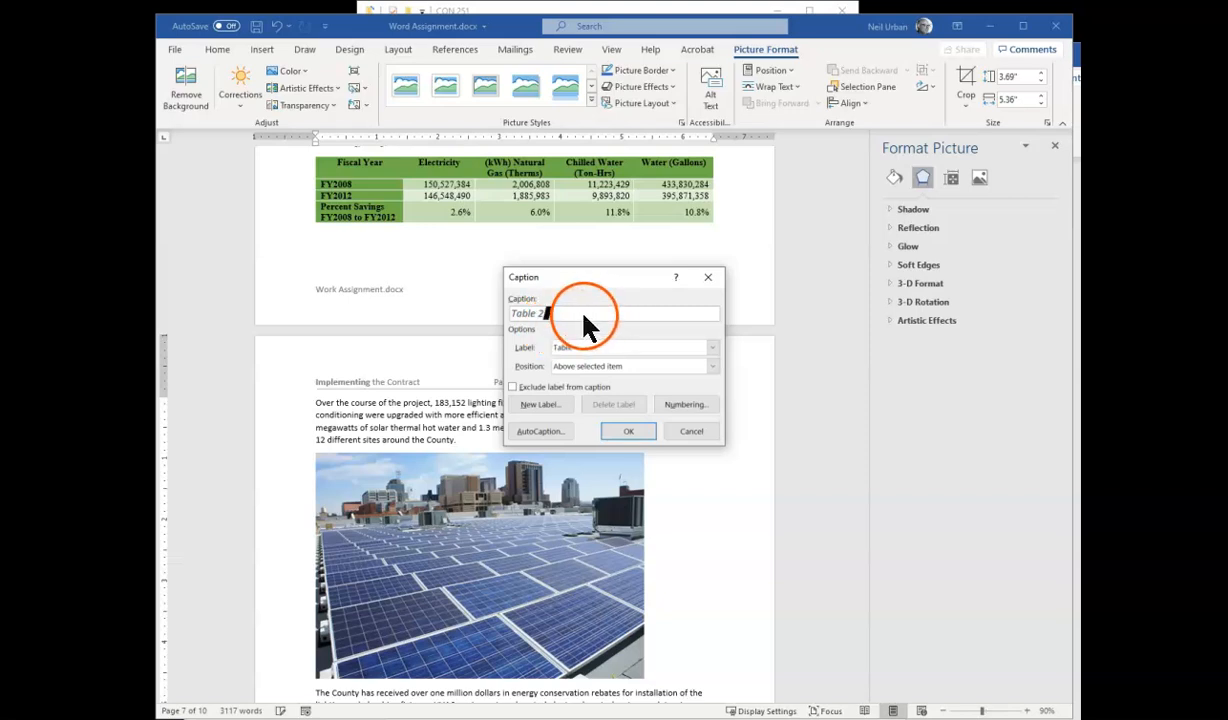
click(716, 350)
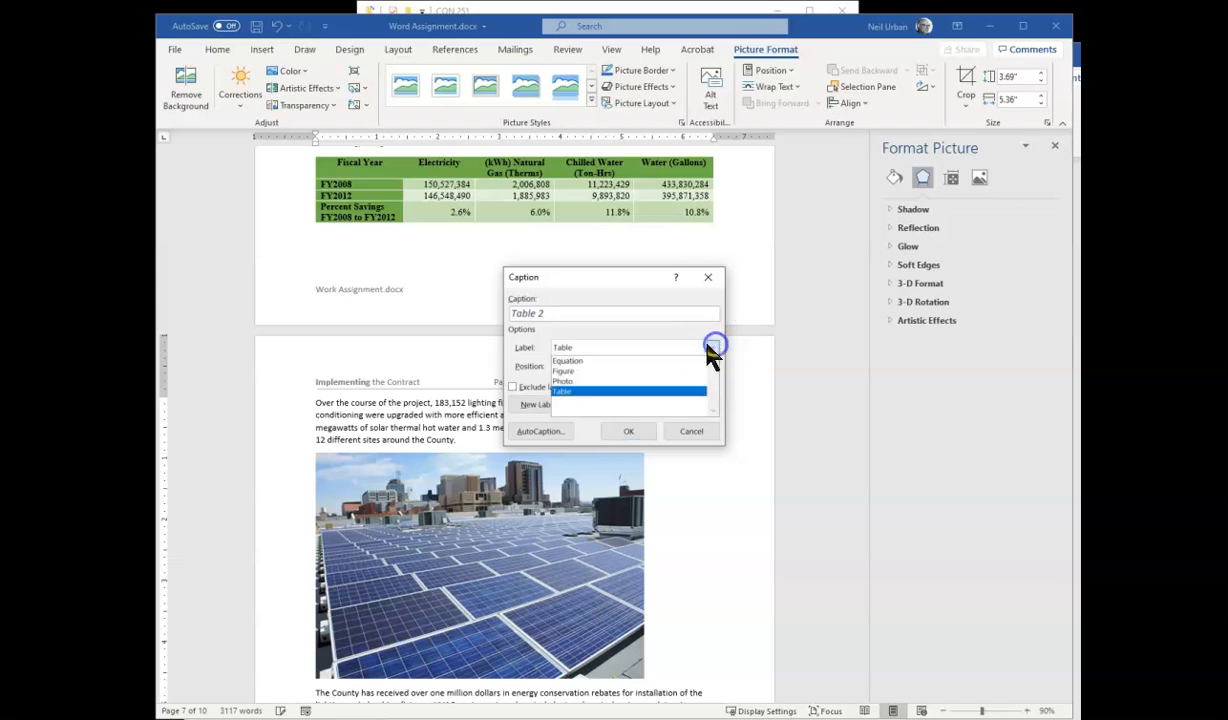
click(590, 388)
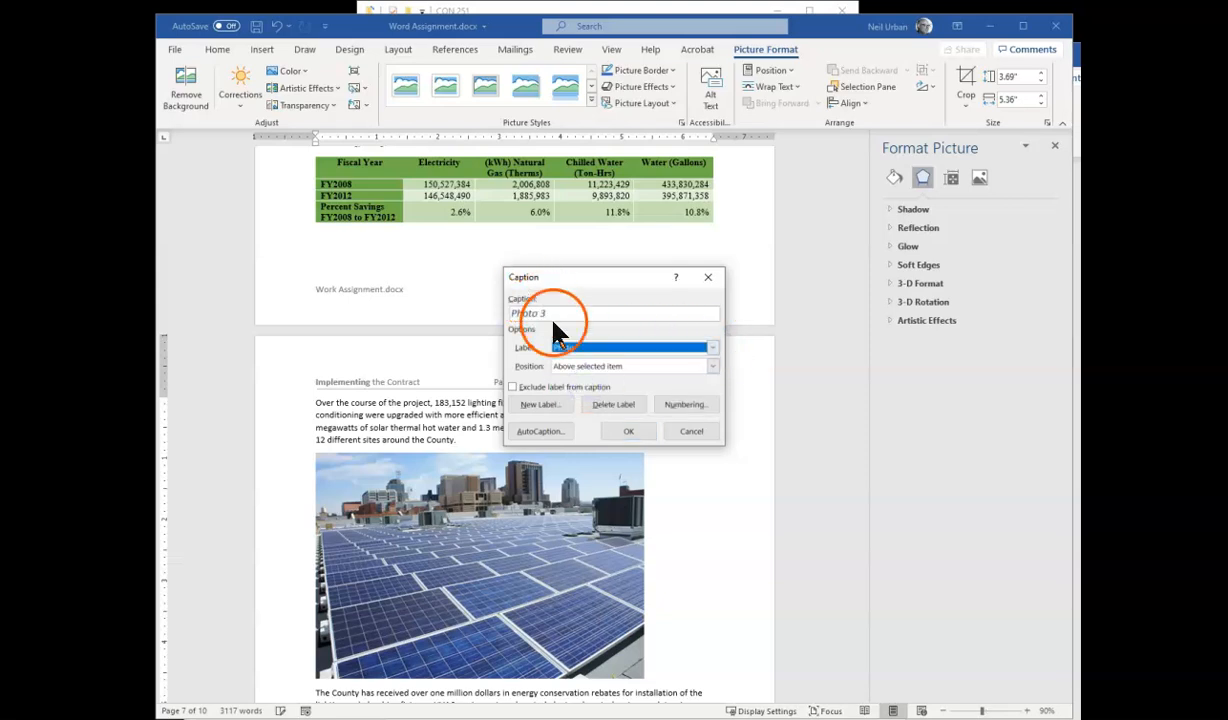
click(550, 314)
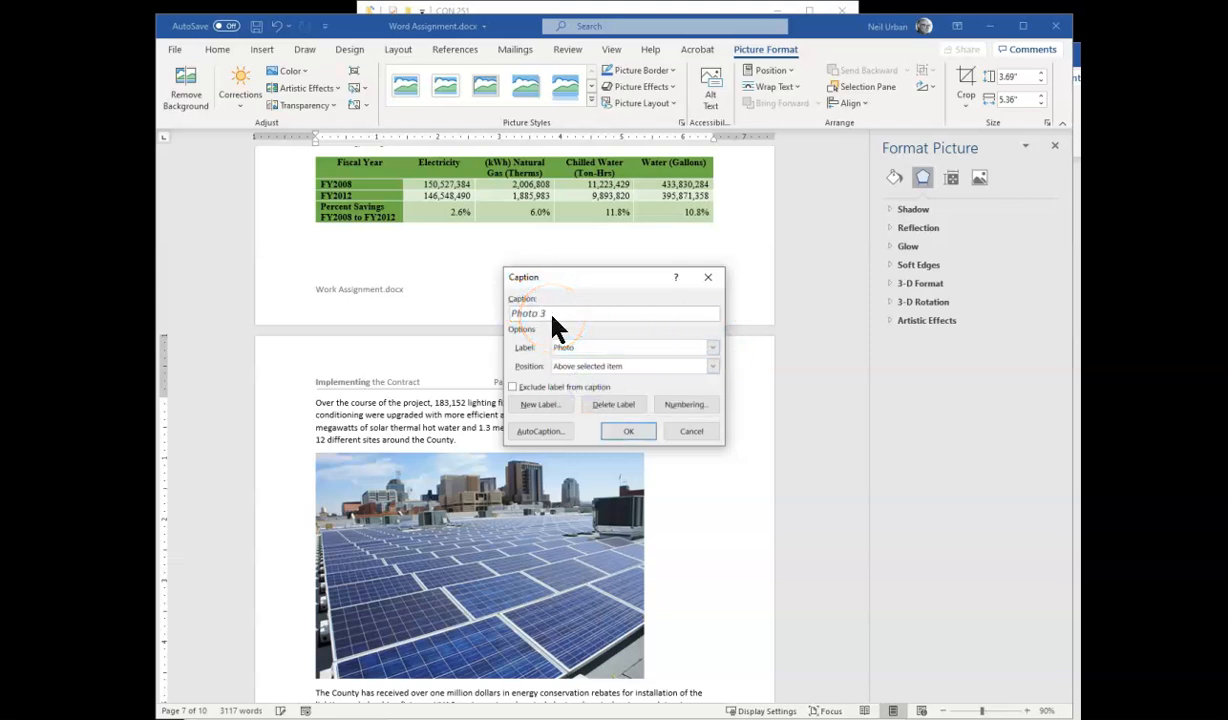
text(-E)
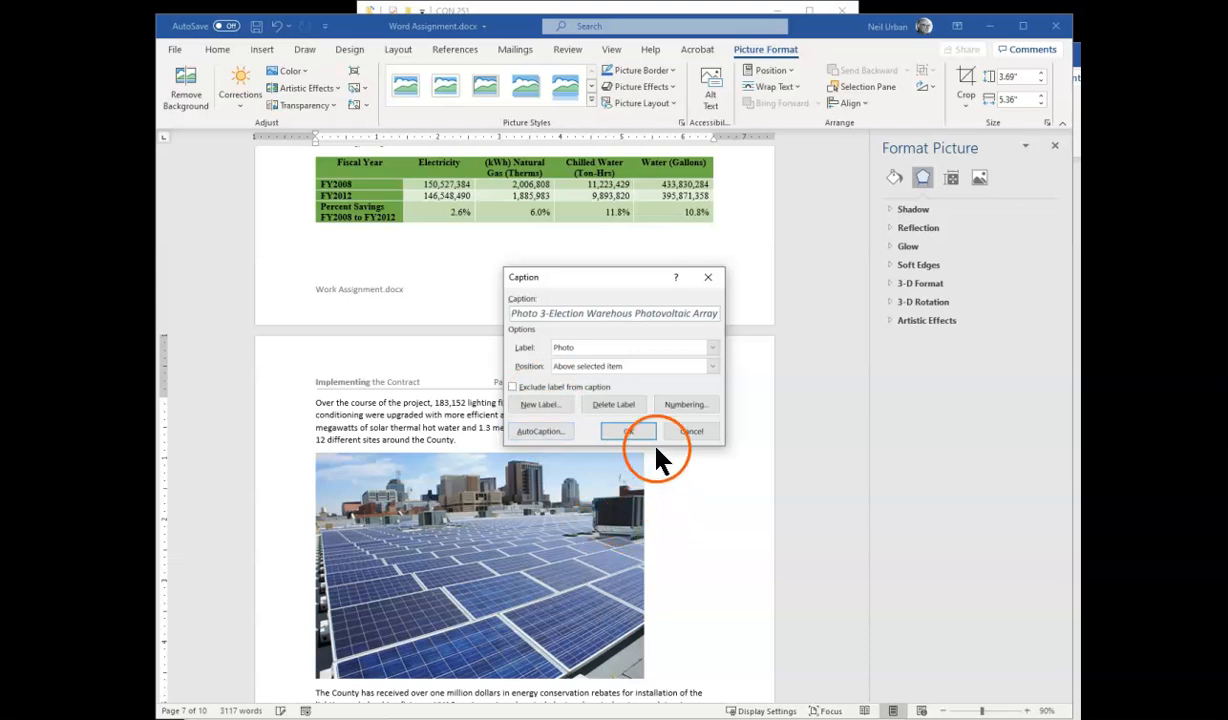
click(628, 431)
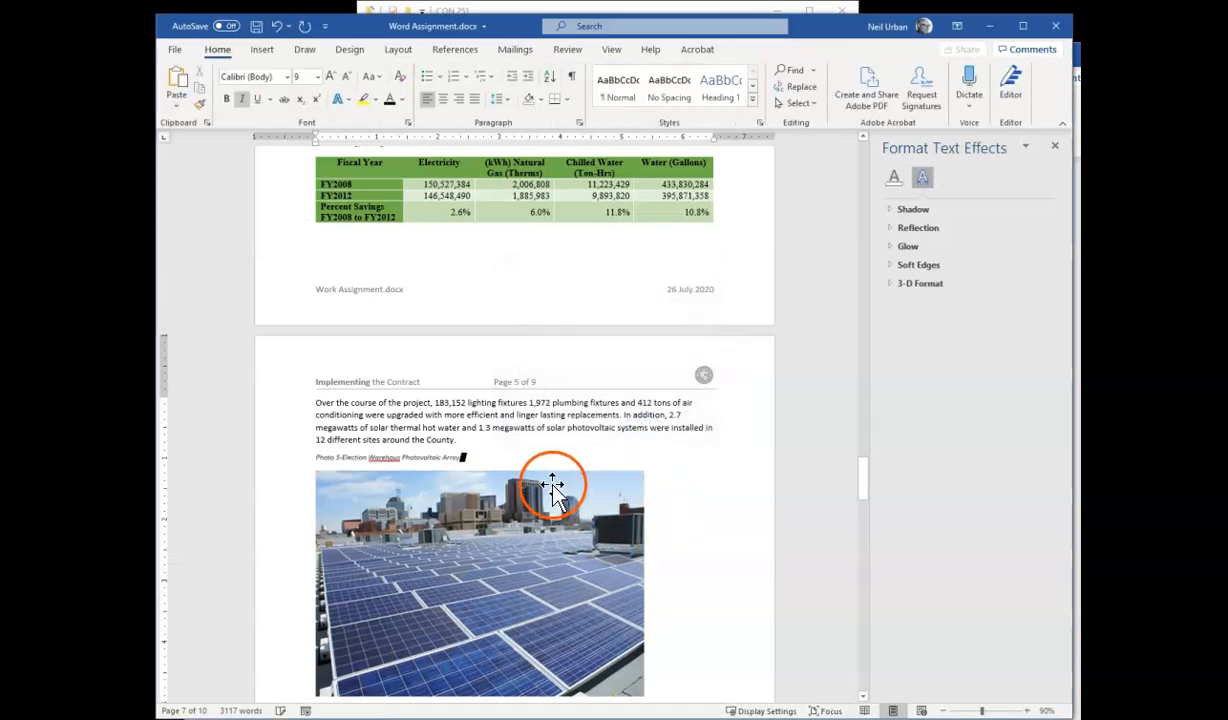
Correct the misspelled word "Warehous" in the photo caption to "Warehouse"
scroll(556, 485, down, 1)
click(383, 411)
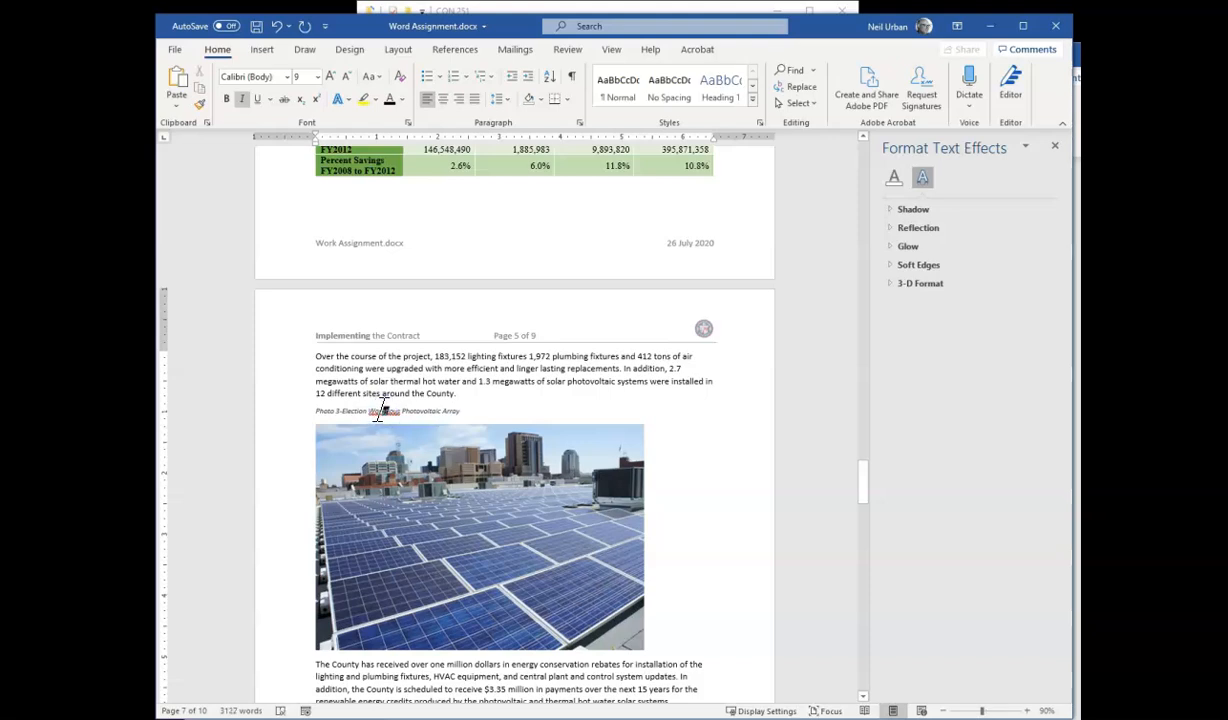
right_click(383, 411)
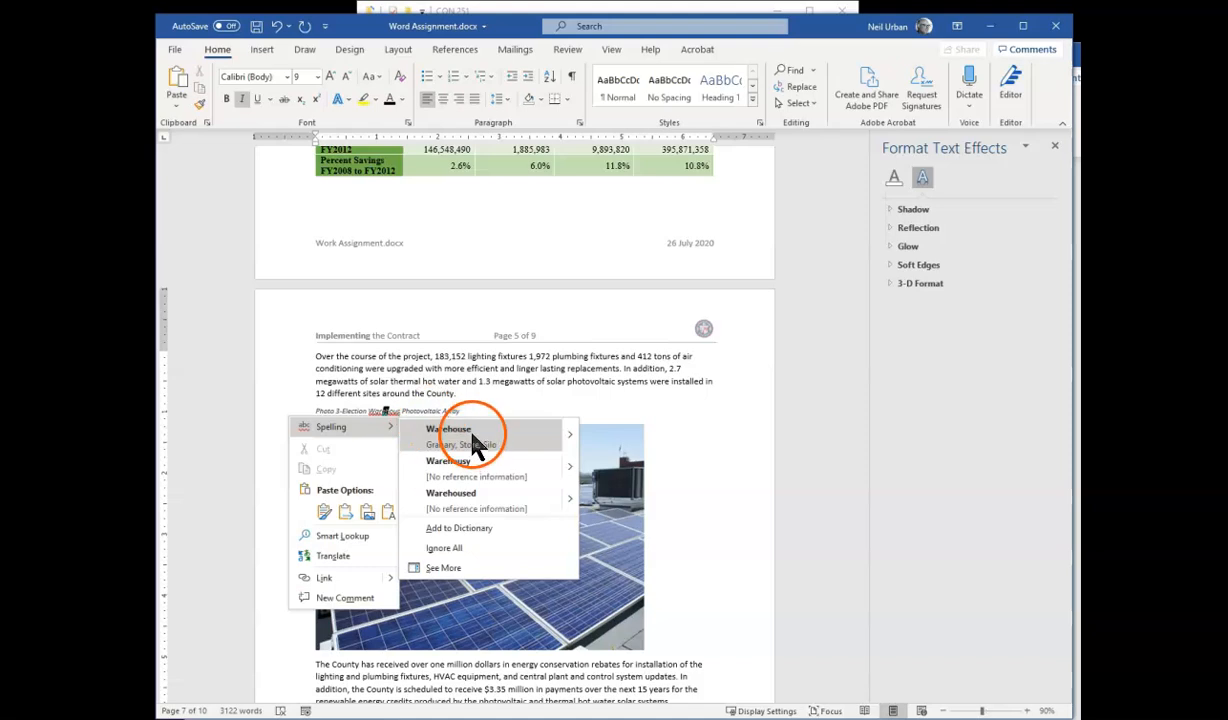
click(476, 436)
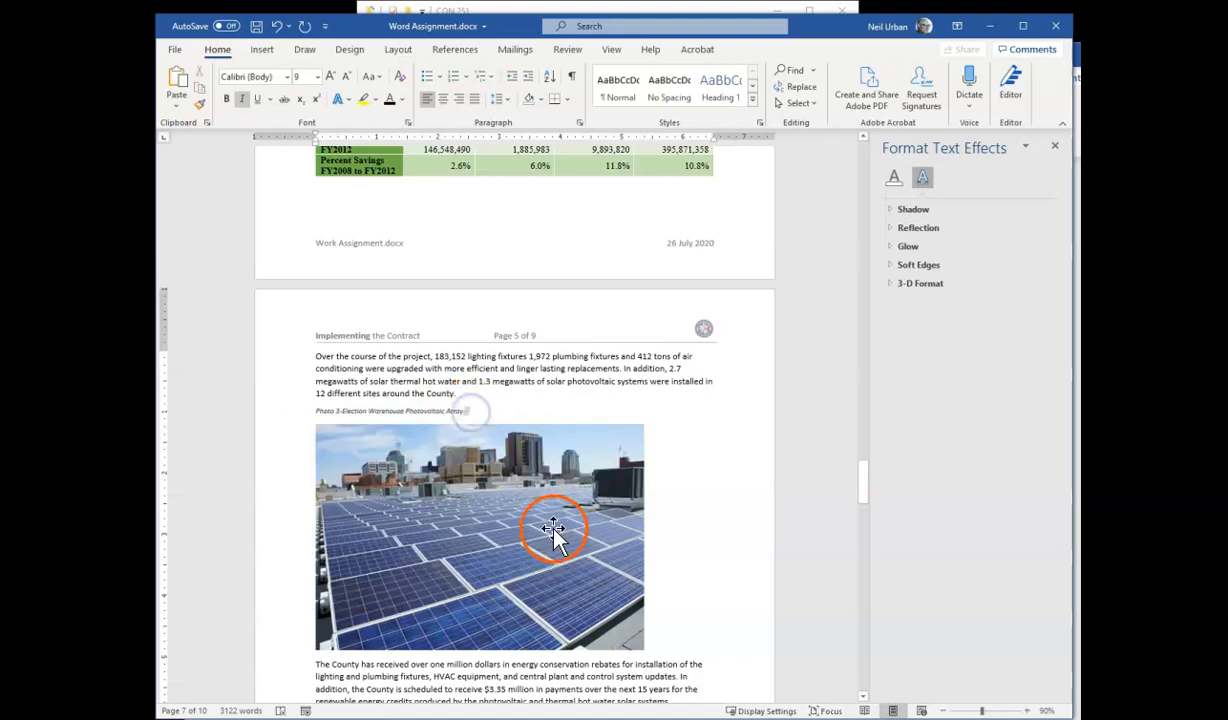
Start a new blank paragraph in the body text below the solar panel picture
scroll(553, 530, down, 5)
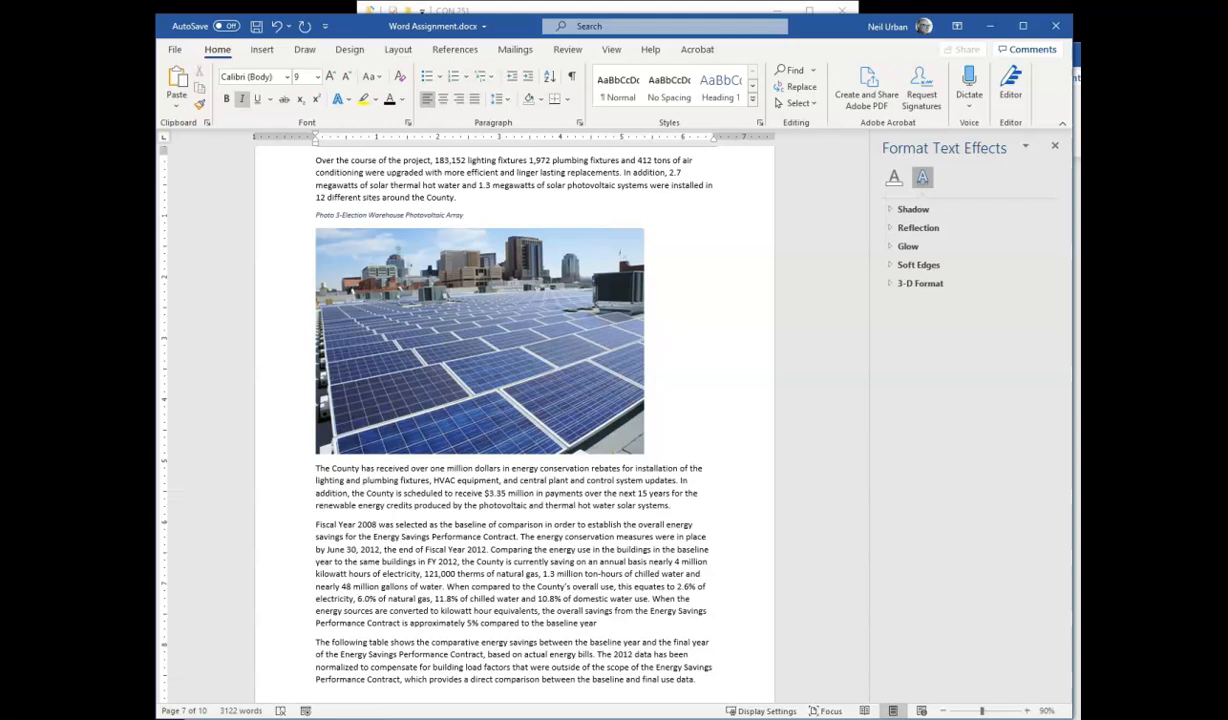
click(317, 468)
click(349, 479)
key(Return)
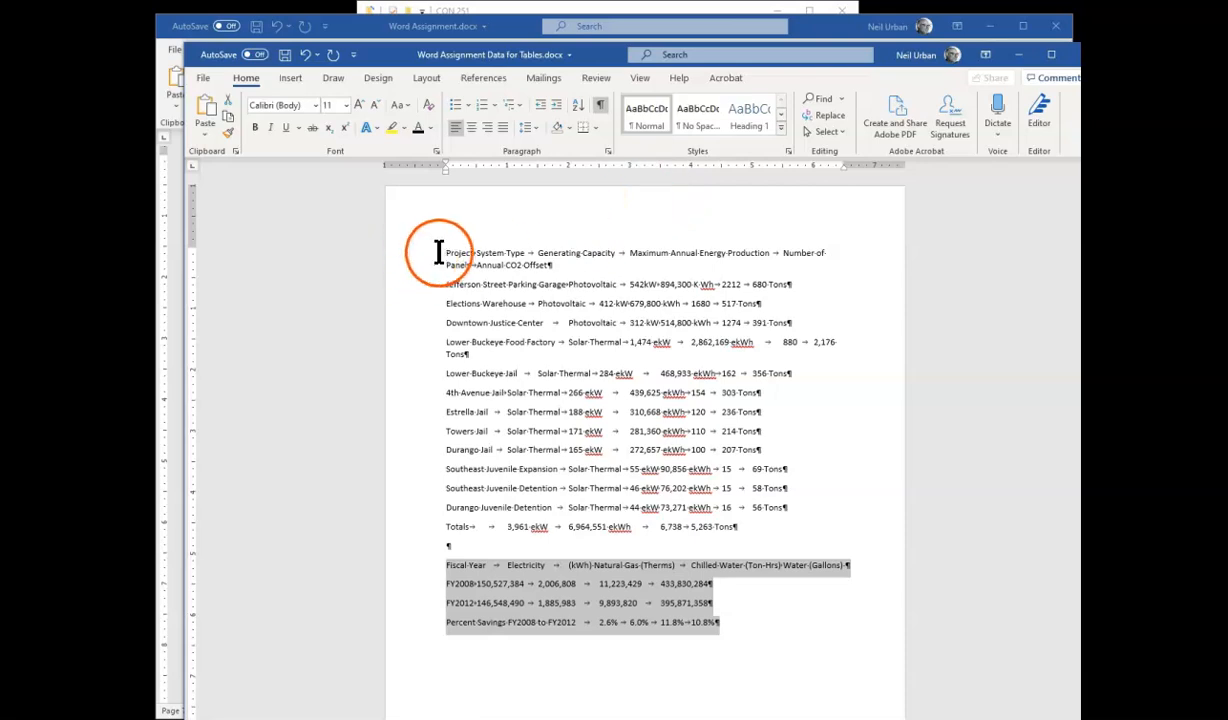
Copy the solar project data, from the header line through Totals, from Word Assignment Data for Tables.docx into the blank paragraph below the picture in Word Assignment.docx
drag(442, 252, 743, 520)
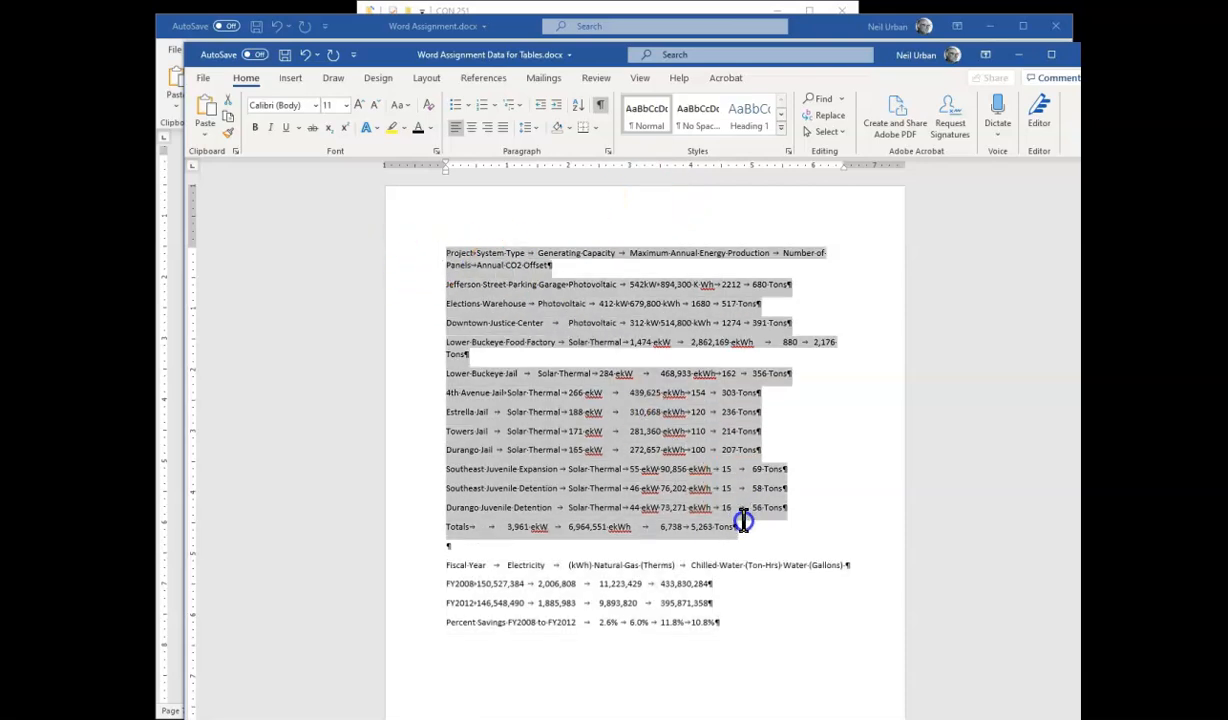
right_click(610, 290)
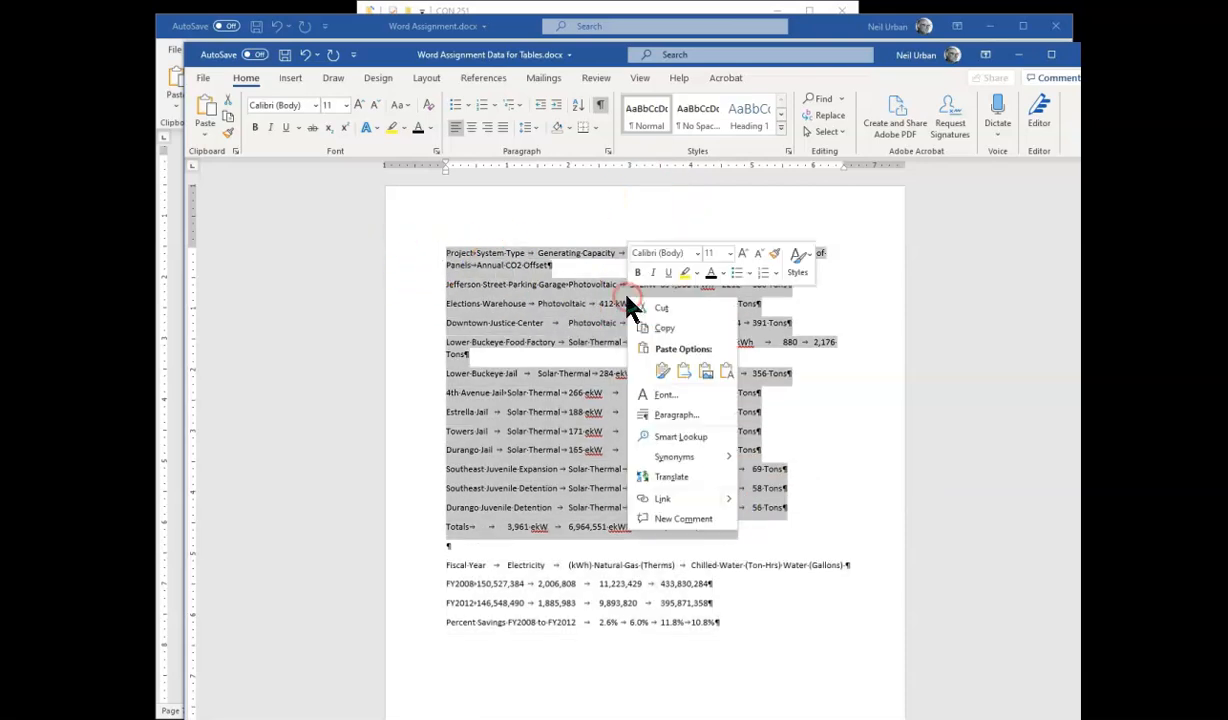
click(667, 328)
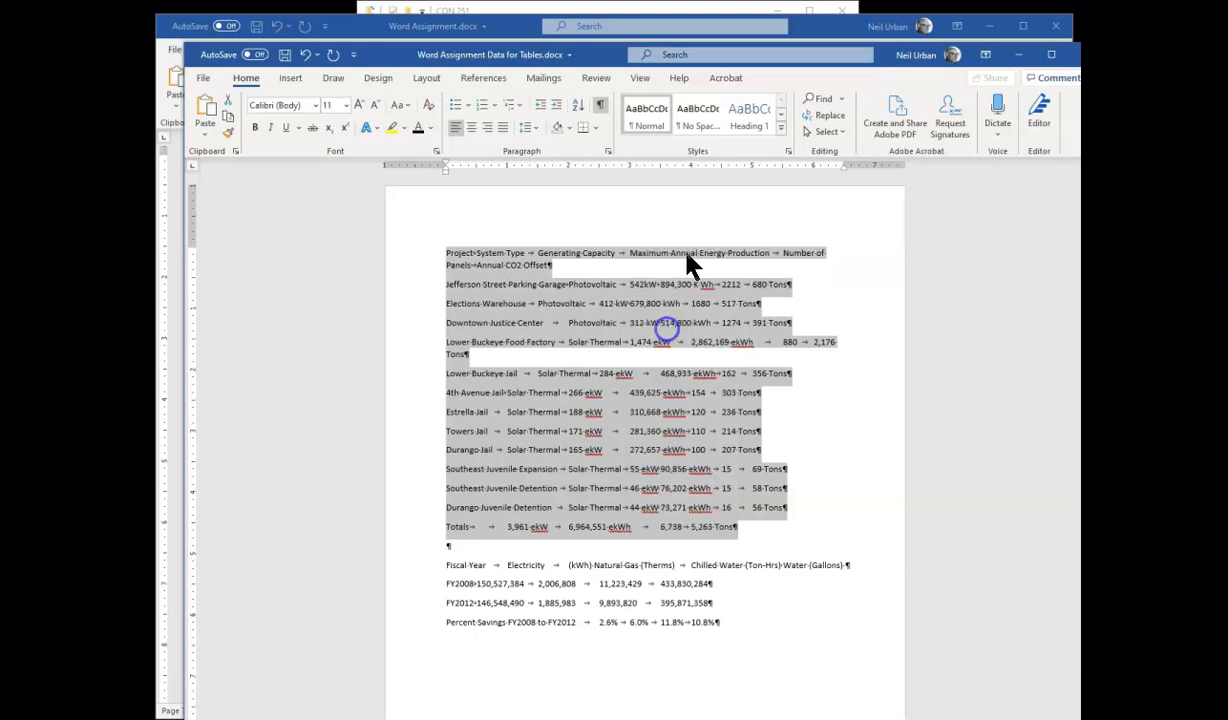
click(178, 219)
click(318, 470)
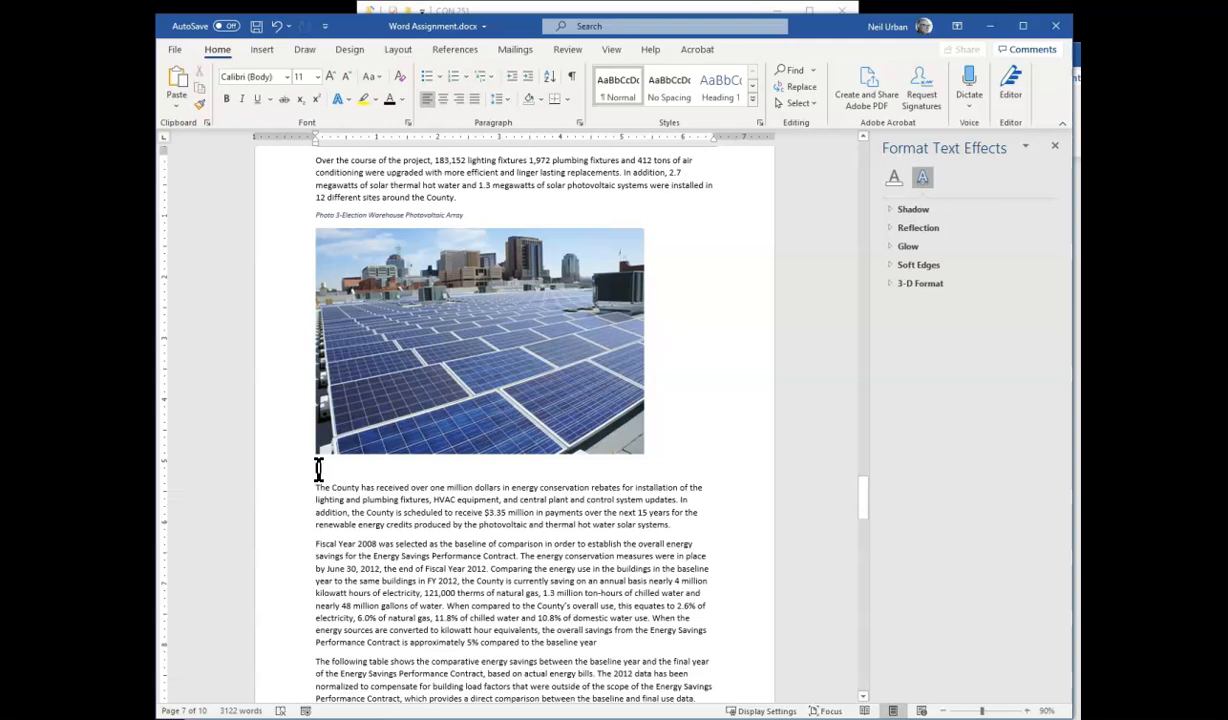
key(ctrl+v)
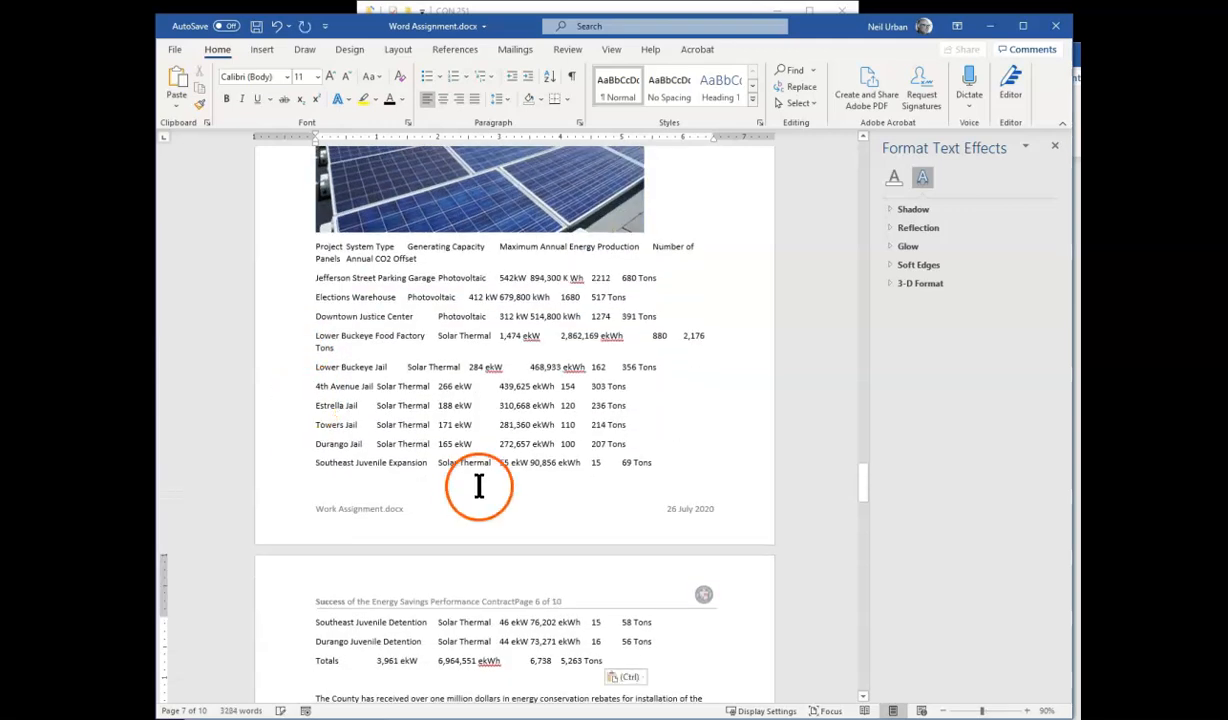
Convert the pasted solar project text into a 6-column table separated at tabs, with automatic fixed column width
drag(316, 247, 616, 657)
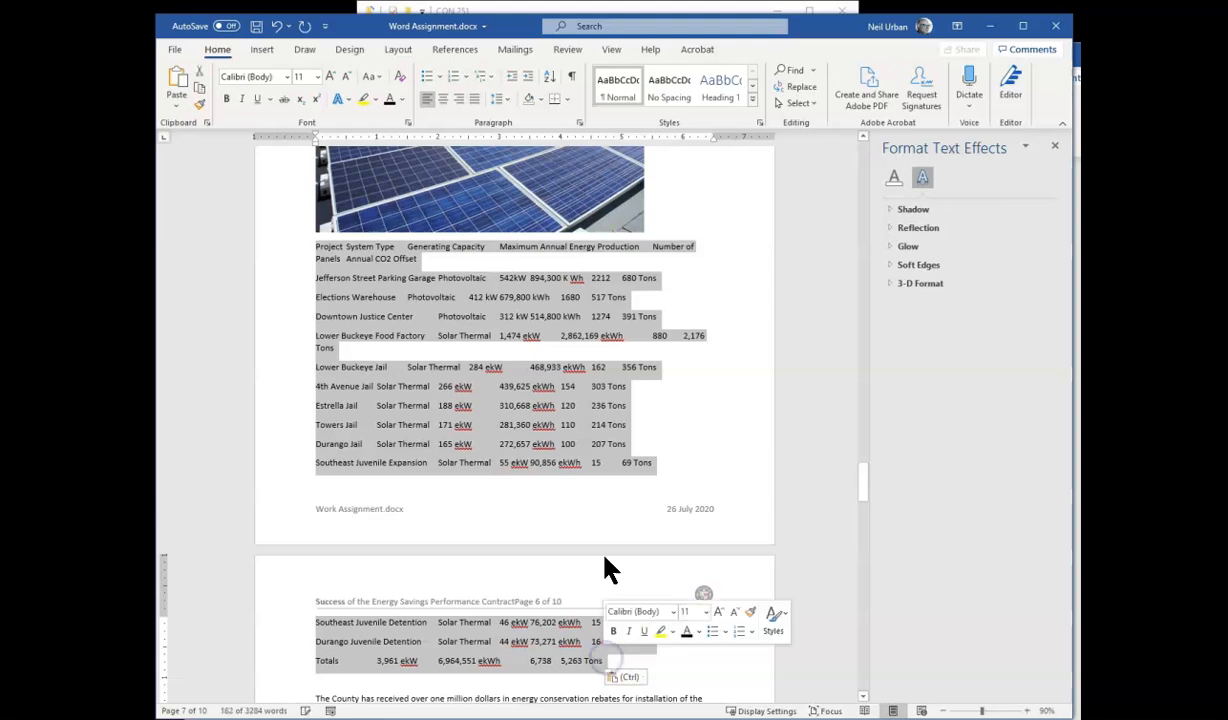
click(262, 50)
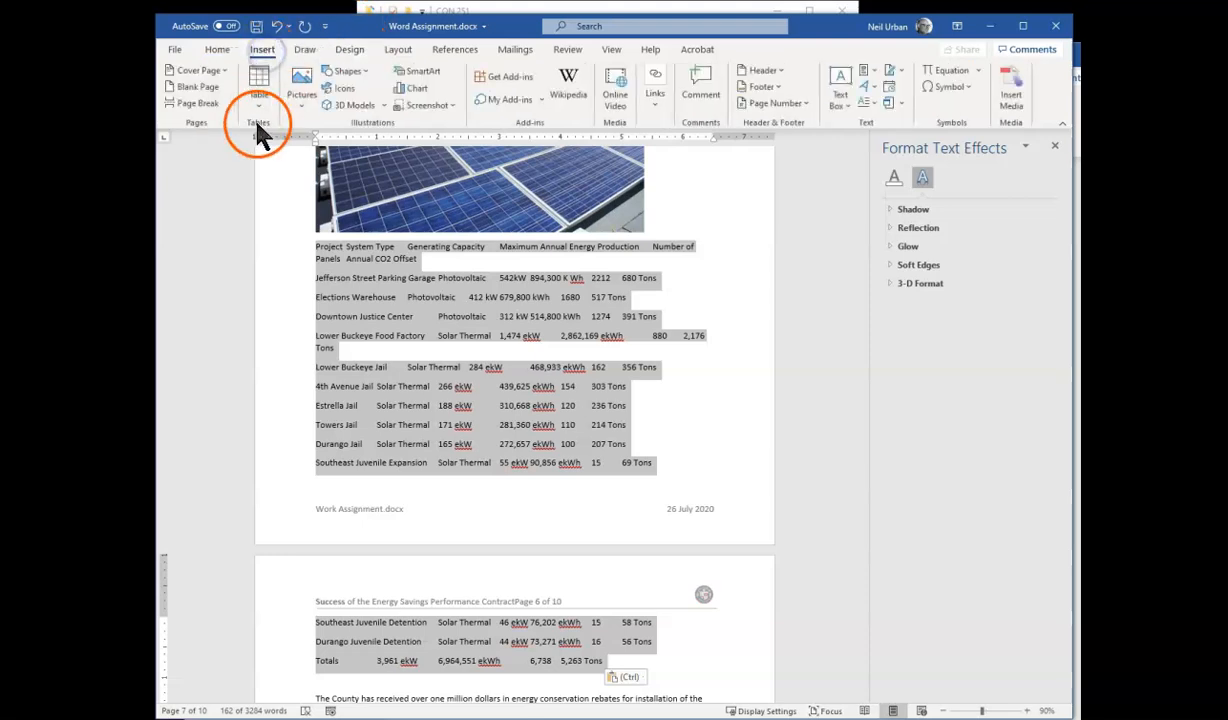
click(257, 94)
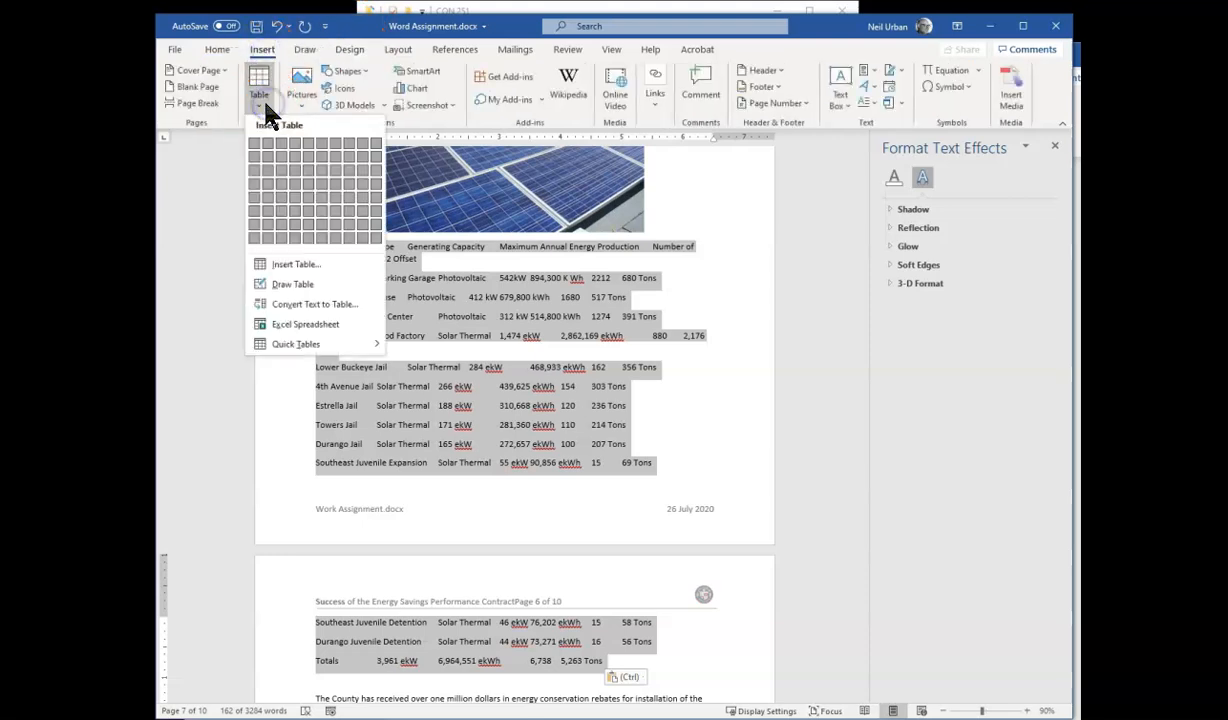
click(296, 305)
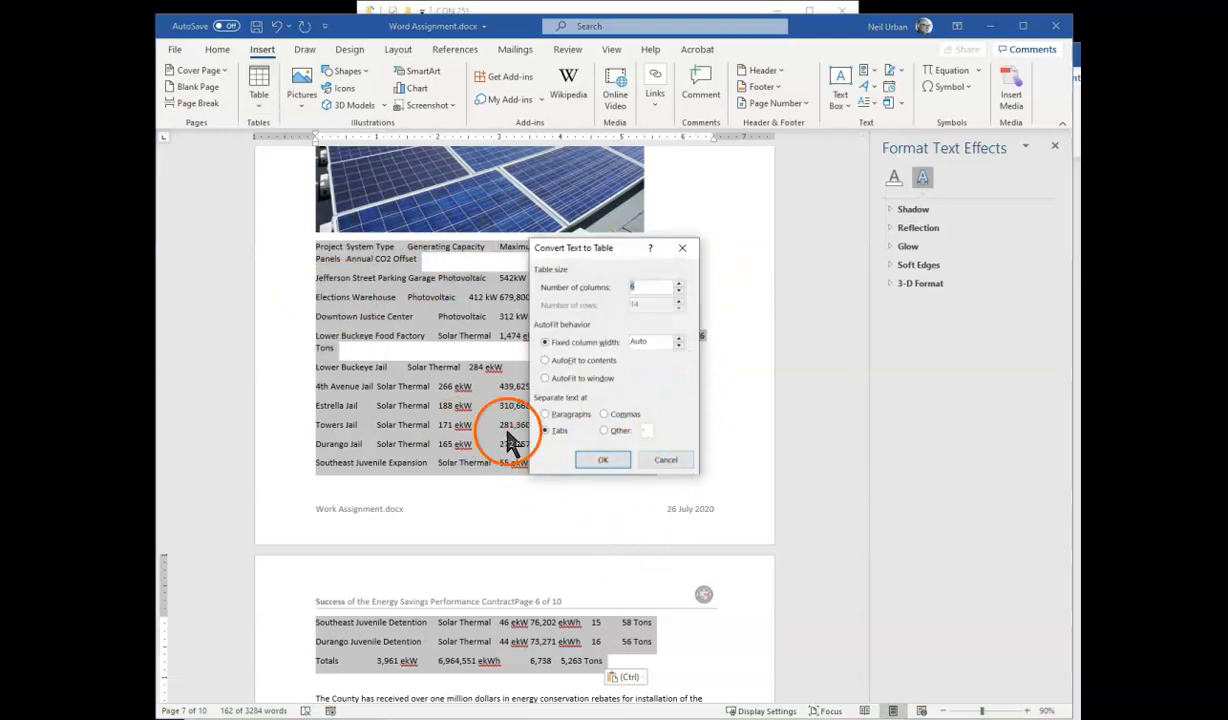
click(606, 462)
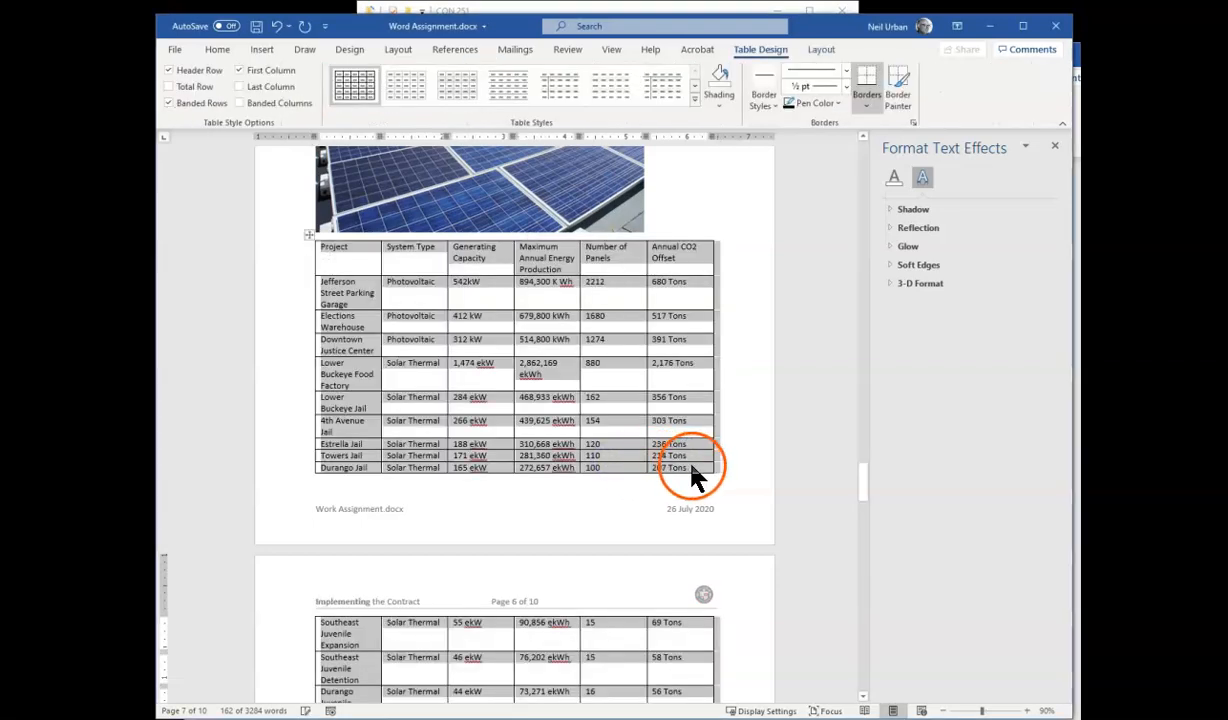
Shrink the solar panel picture proportionally to about 4.5" wide to leave more room for the project table
scroll(699, 470, up, 3)
scroll(725, 474, up, 1)
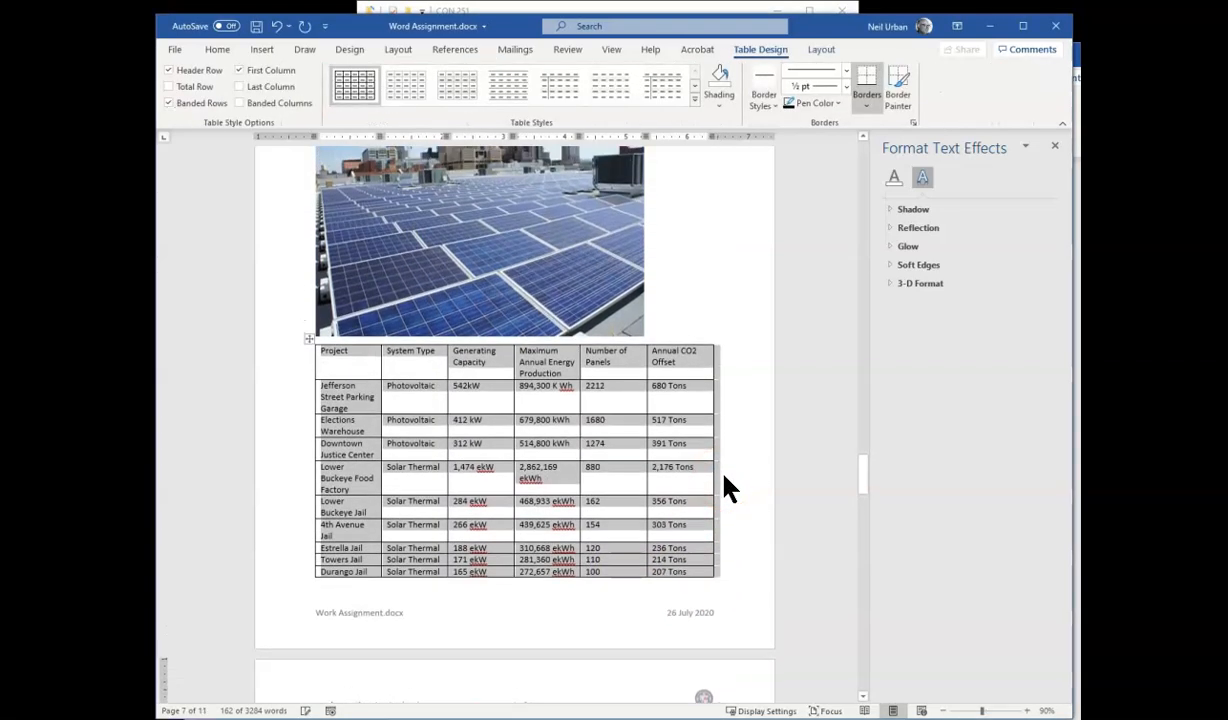
scroll(725, 474, up, 2)
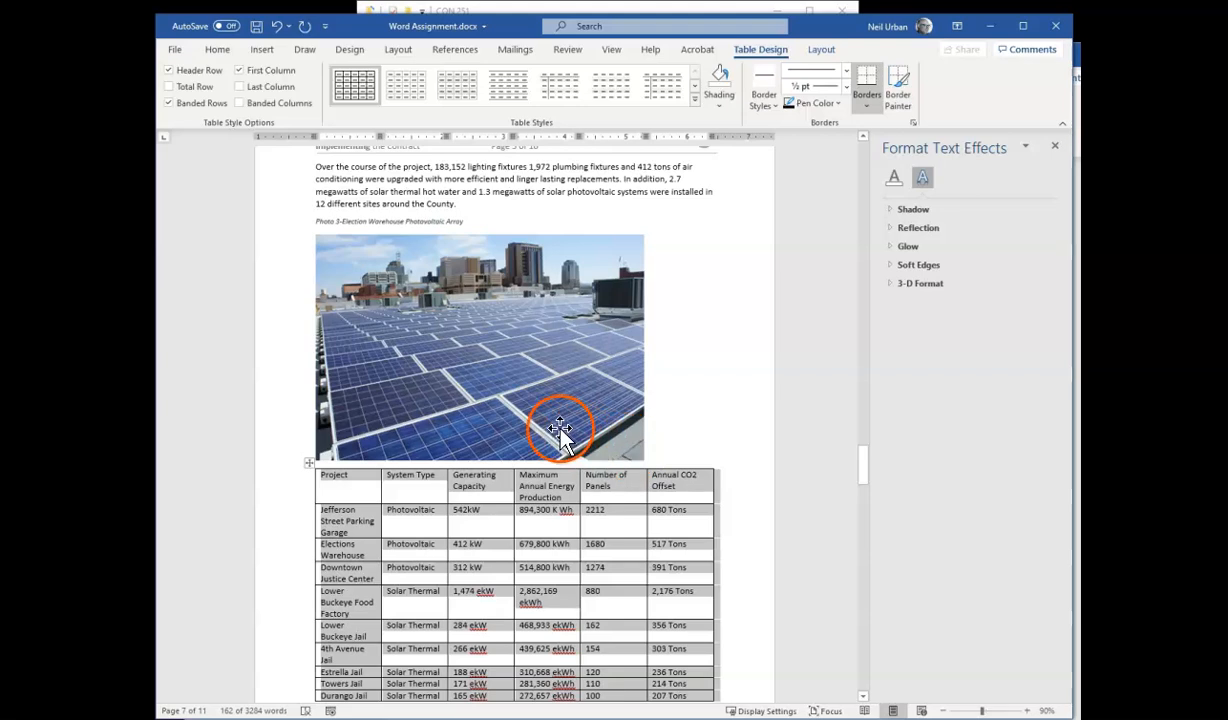
click(564, 428)
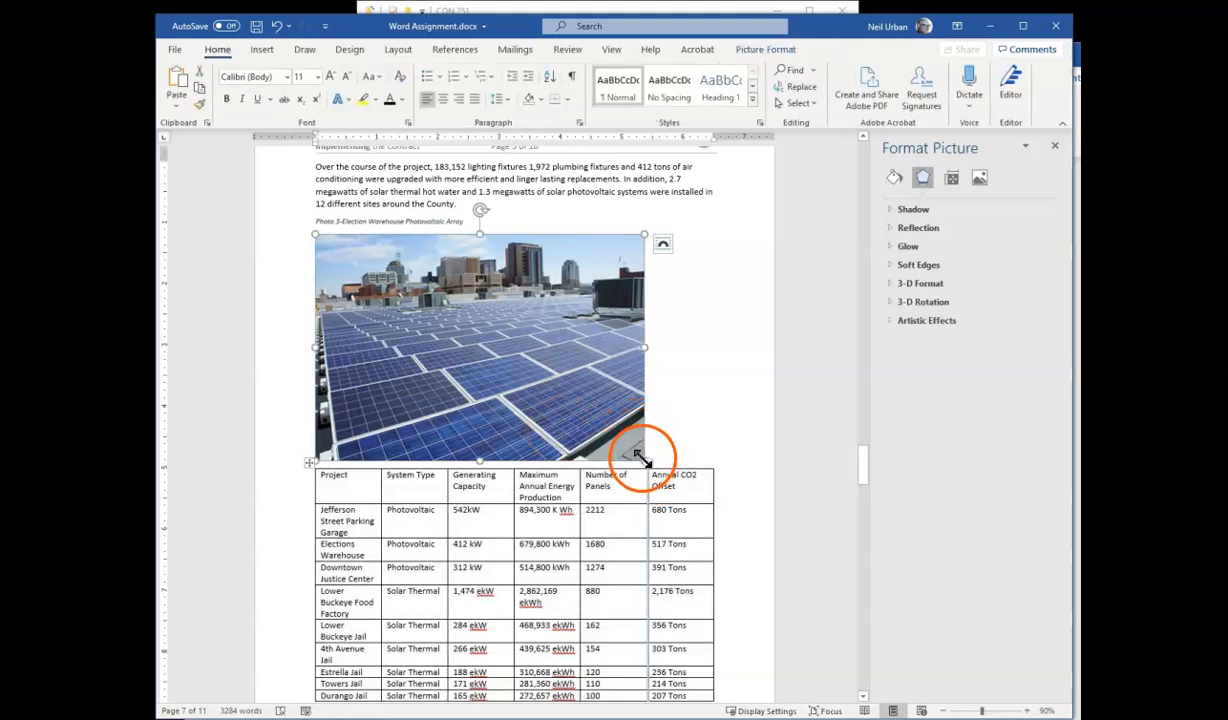
drag(641, 459, 590, 420)
scroll(620, 405, down, 5)
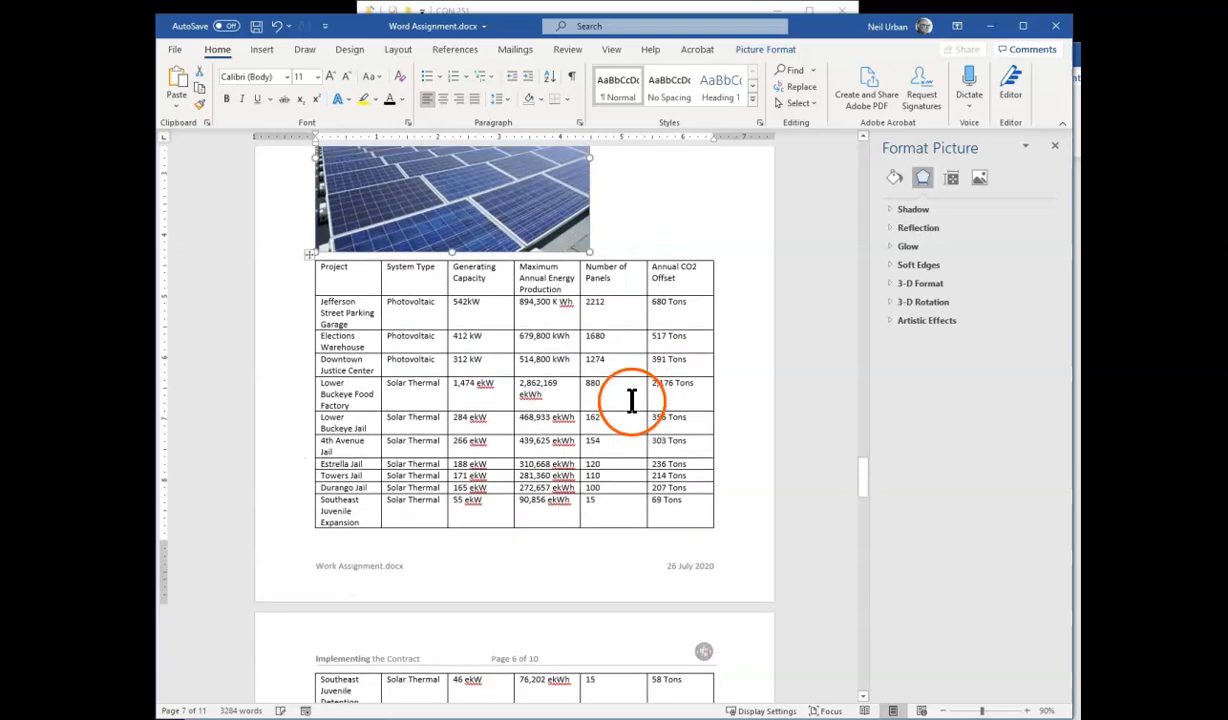
scroll(632, 401, down, 1)
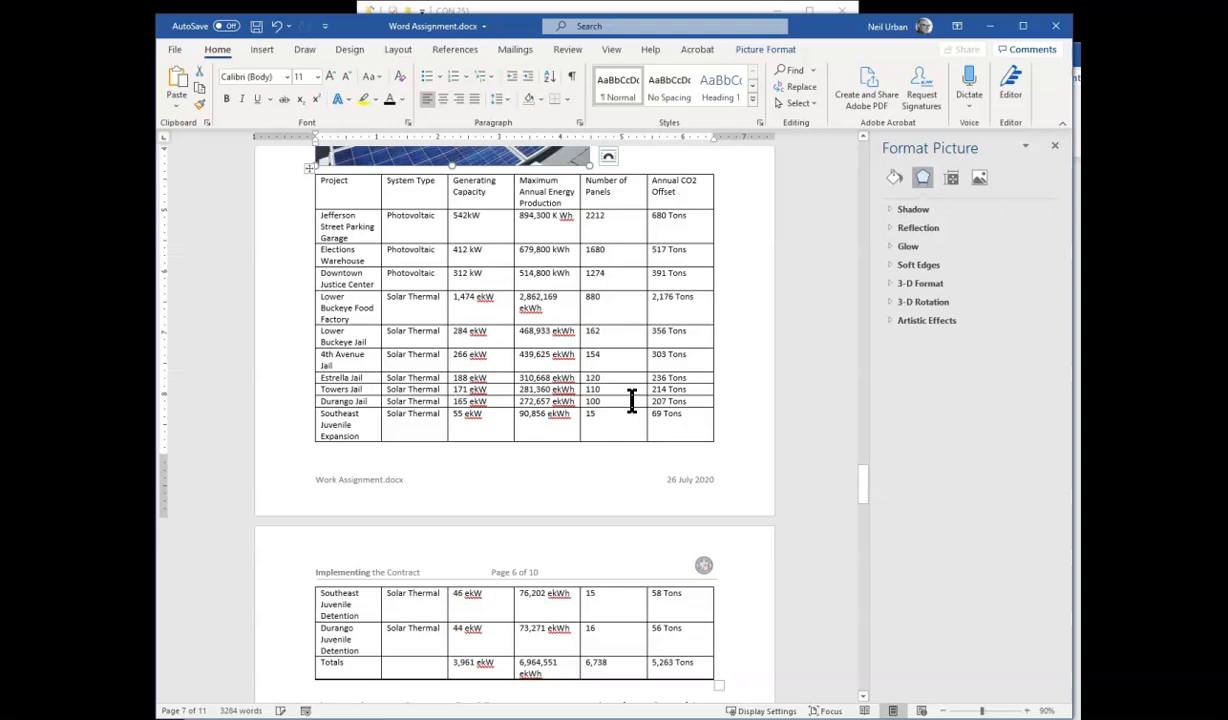
scroll(632, 401, up, 1)
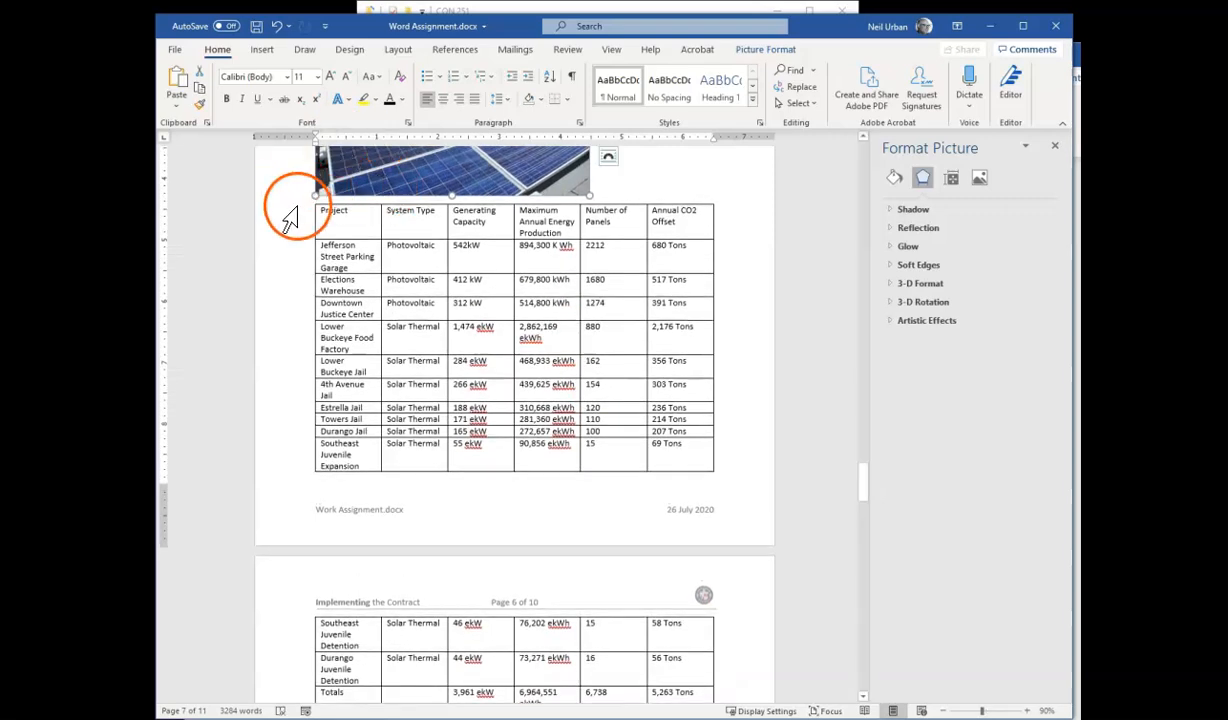
click(323, 208)
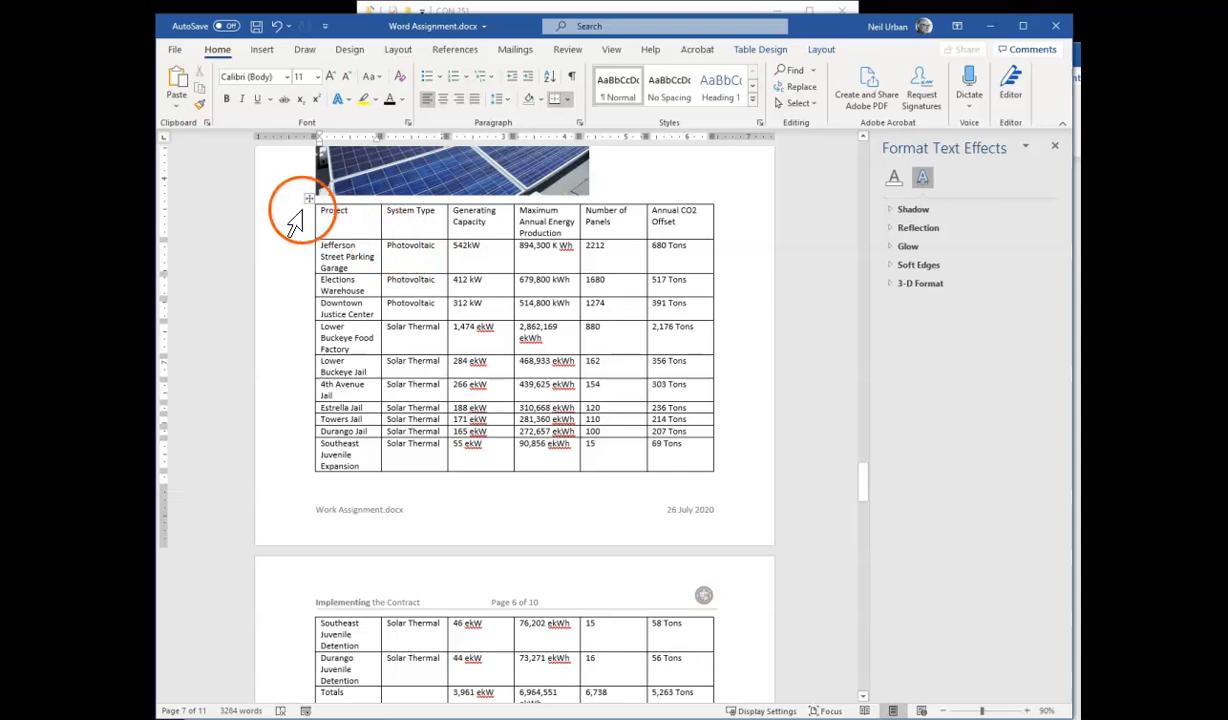
drag(323, 215, 719, 588)
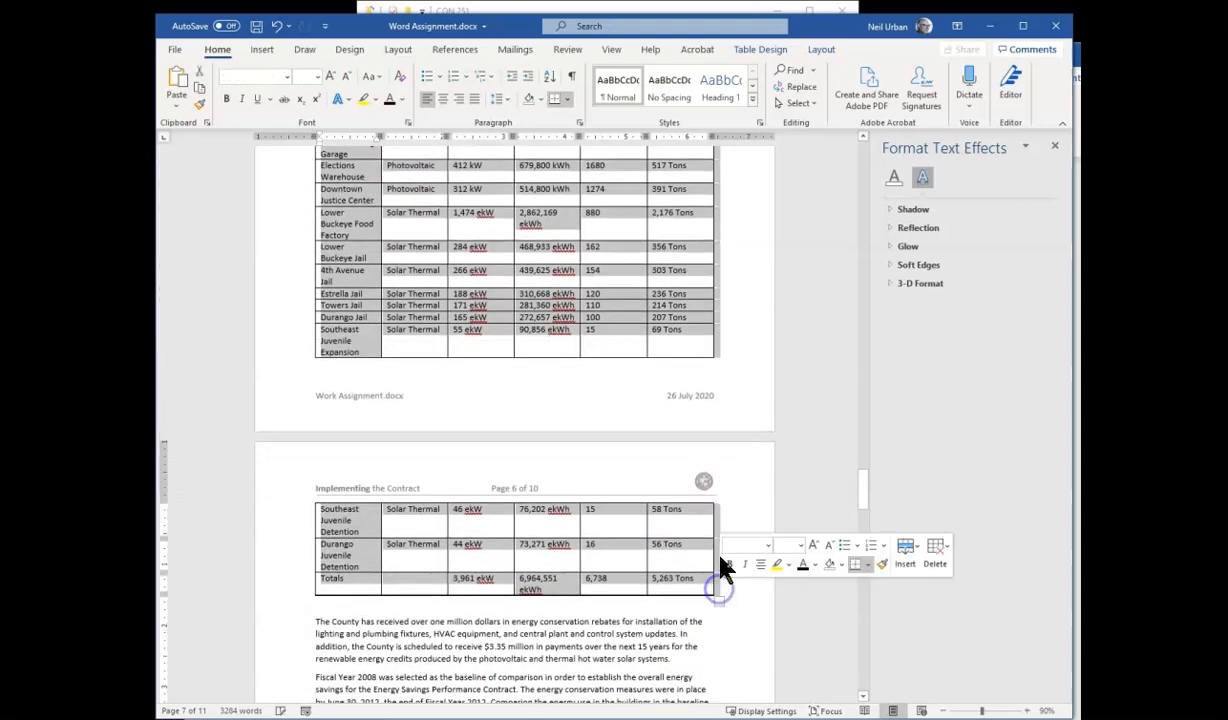
click(760, 124)
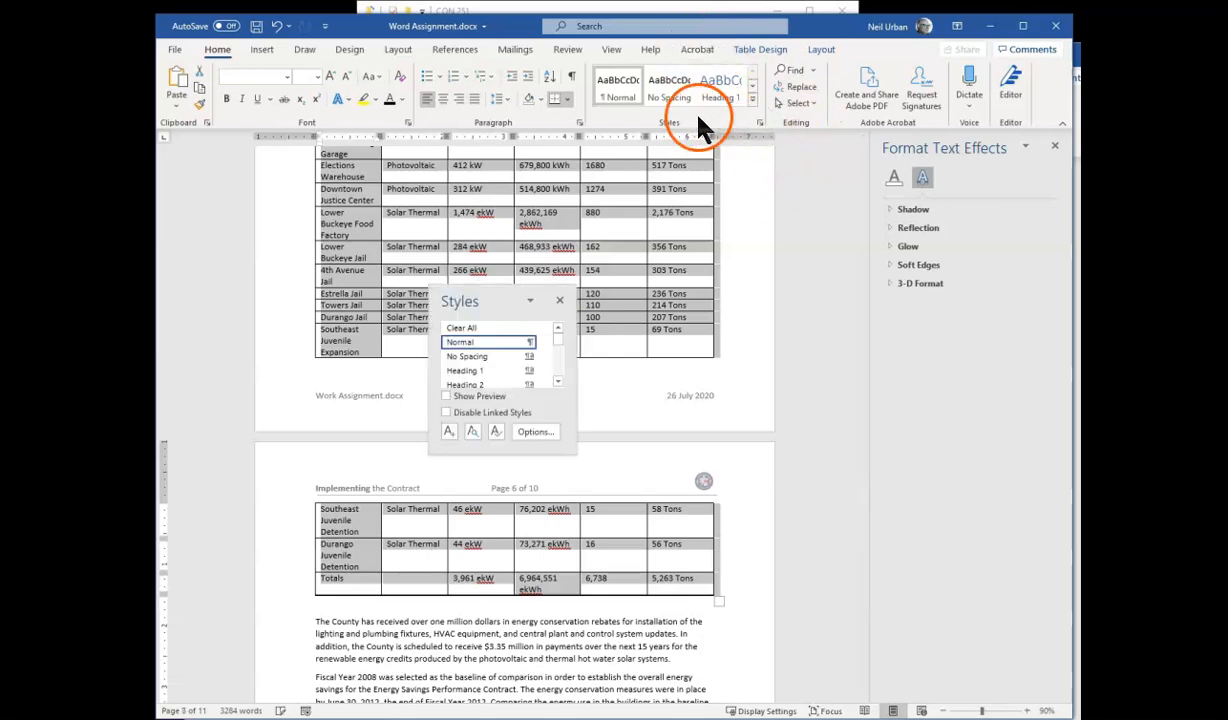
click(669, 152)
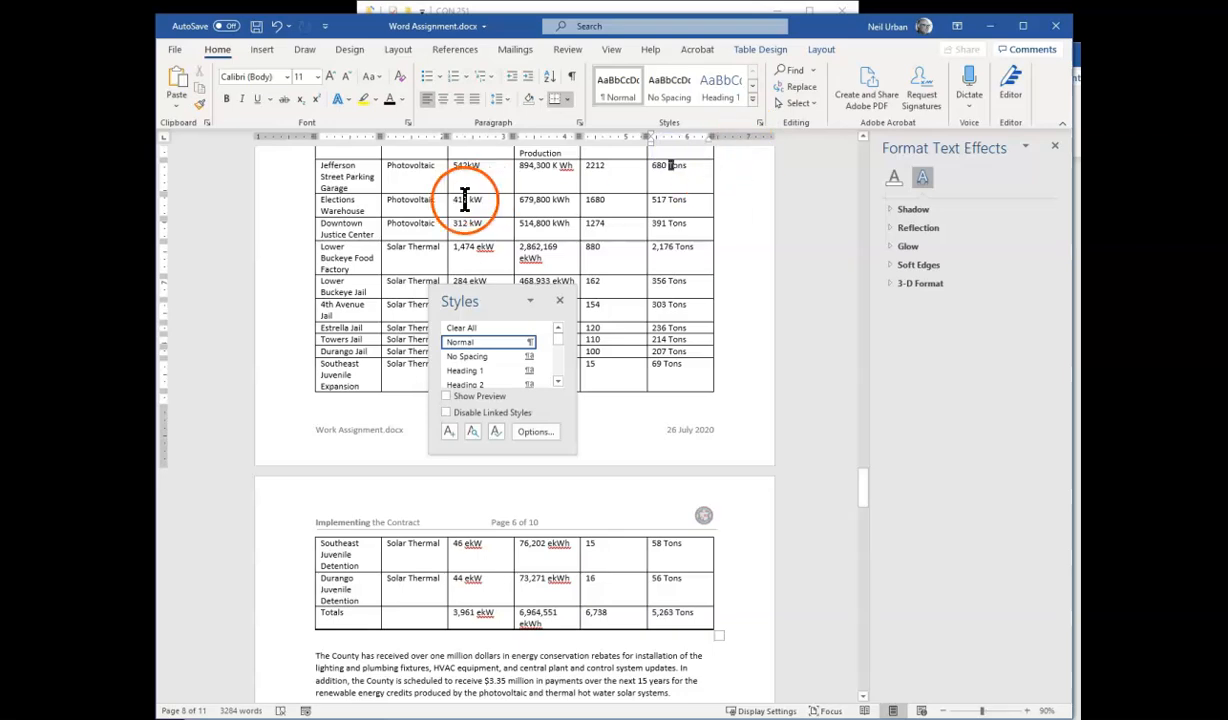
scroll(465, 197, up, 1)
click(343, 210)
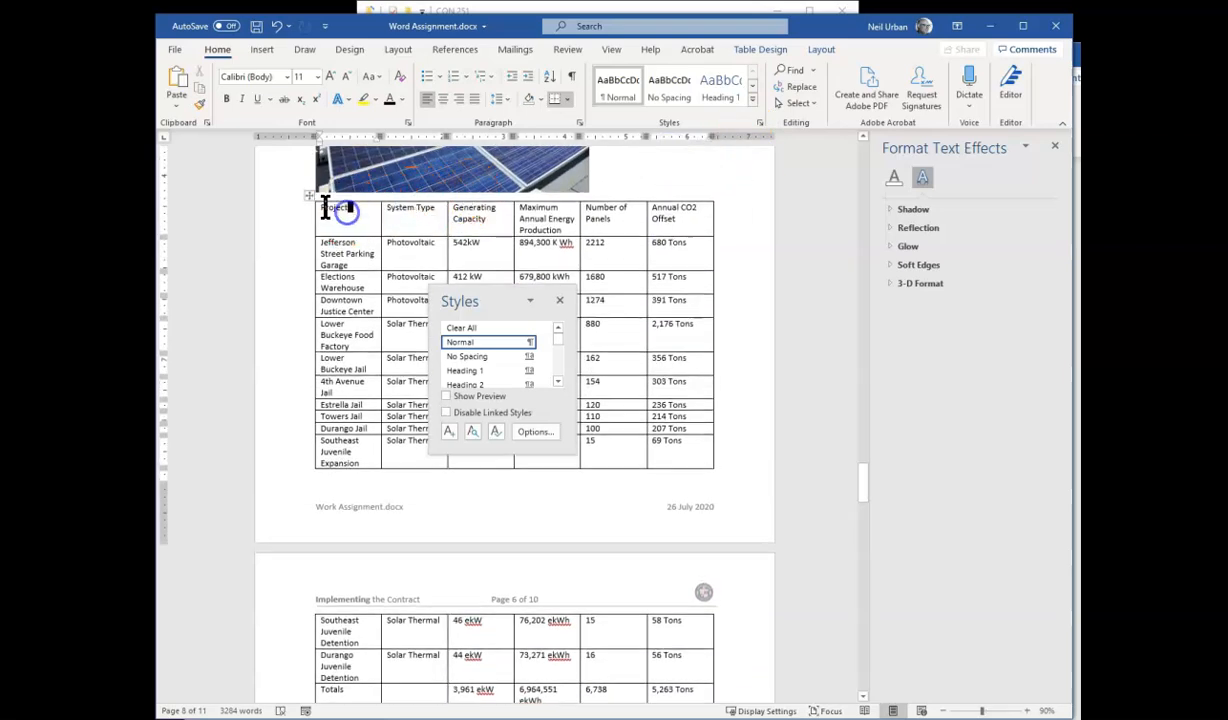
drag(403, 244, 655, 581)
click(336, 222)
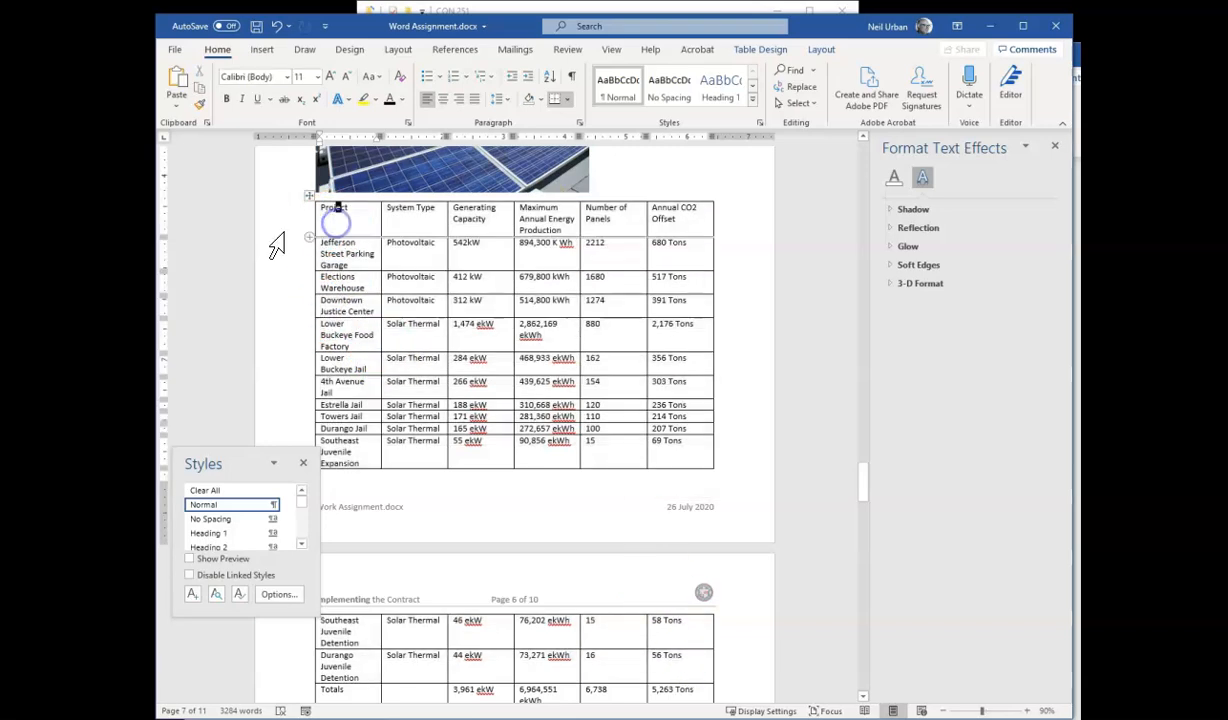
click(218, 50)
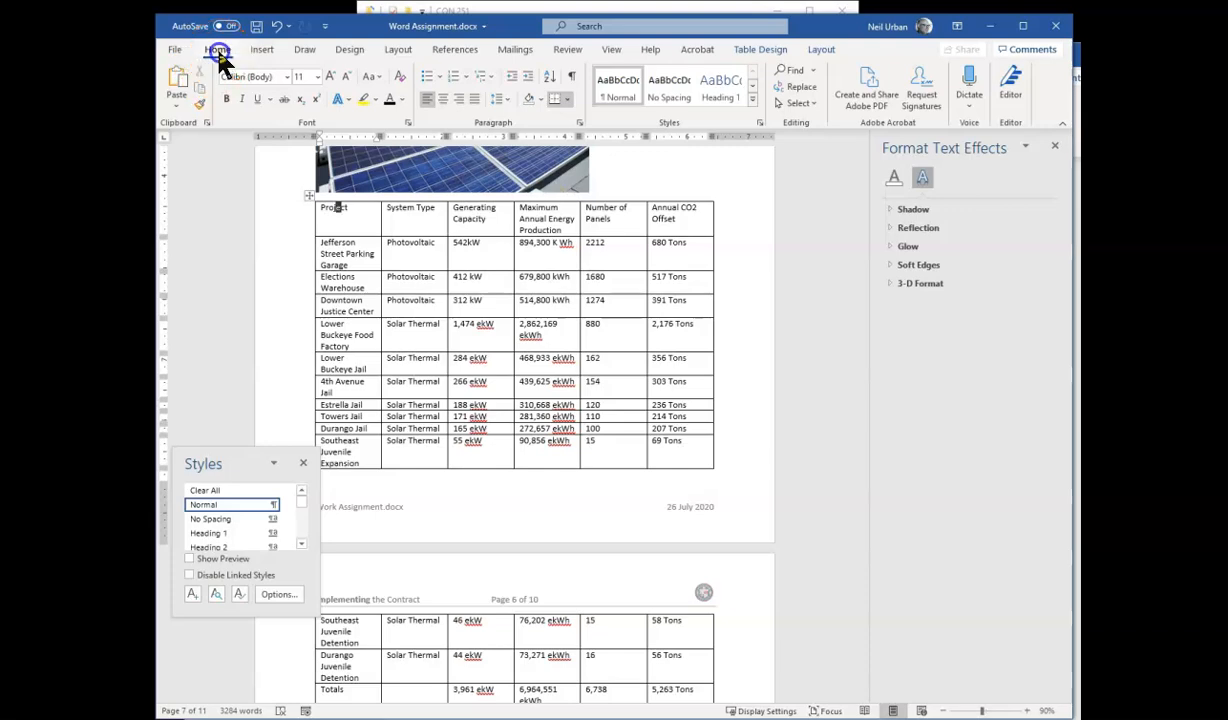
Apply the gray dark grid table style, with shaded header row and first column, to the whole solar project table
mouse_move(329, 196)
mouse_down()
mouse_move(323, 205)
mouse_move(537, 351)
mouse_move(768, 687)
mouse_move(699, 471)
mouse_move(729, 351)
mouse_move(724, 362)
mouse_up()
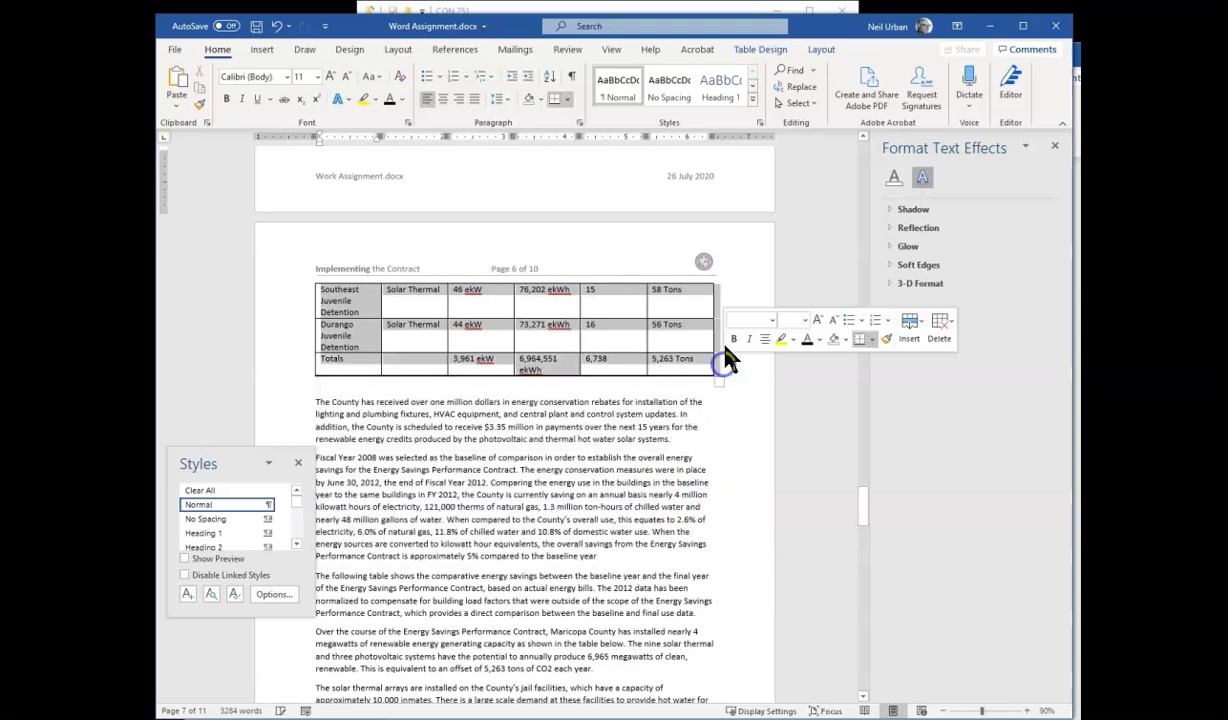
click(761, 49)
click(697, 98)
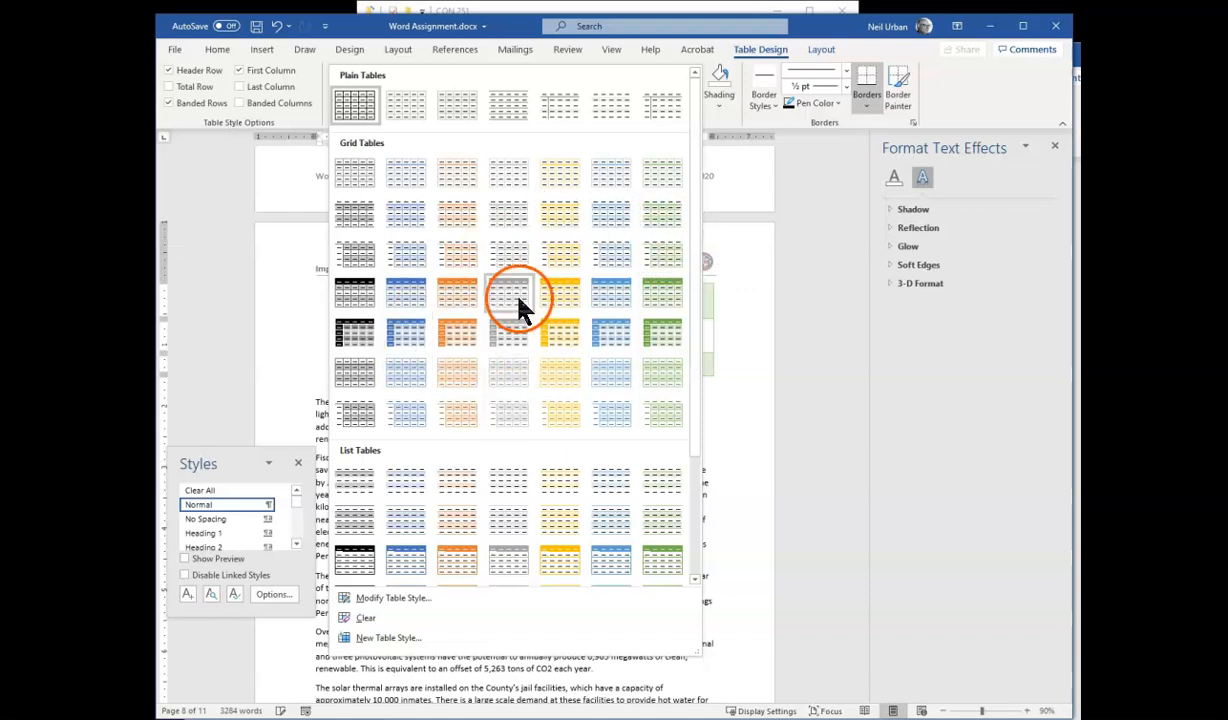
click(505, 333)
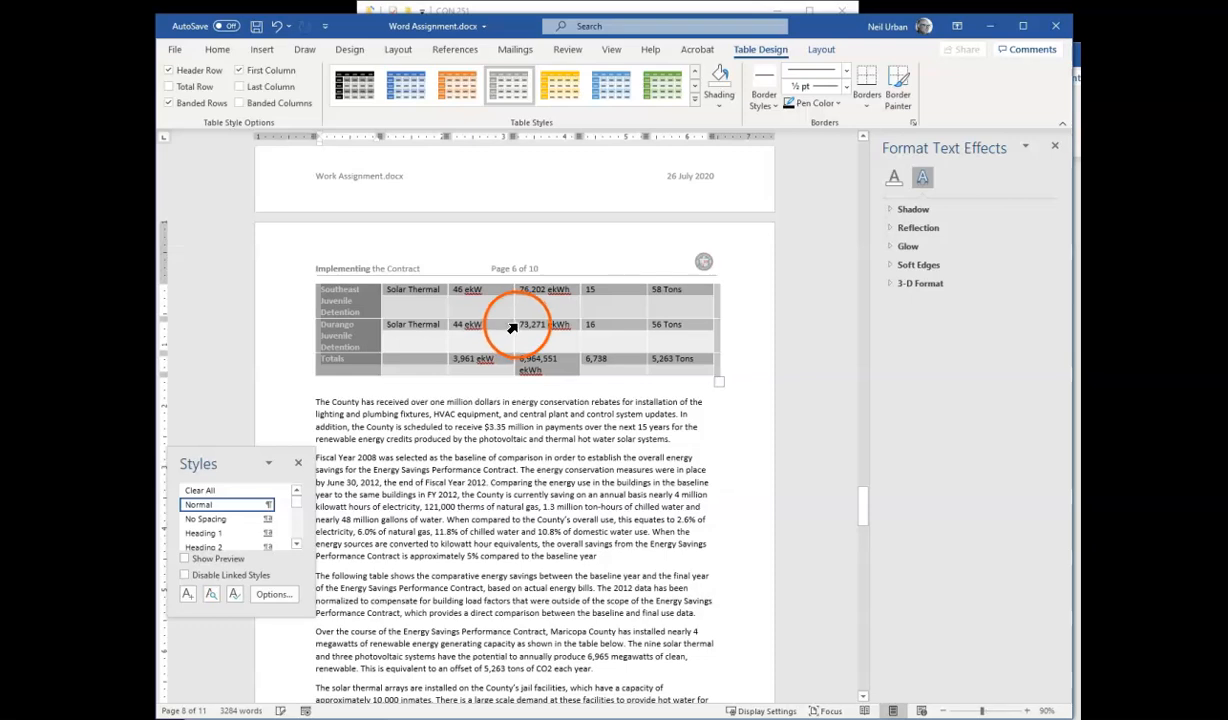
scroll(512, 328, up, 4)
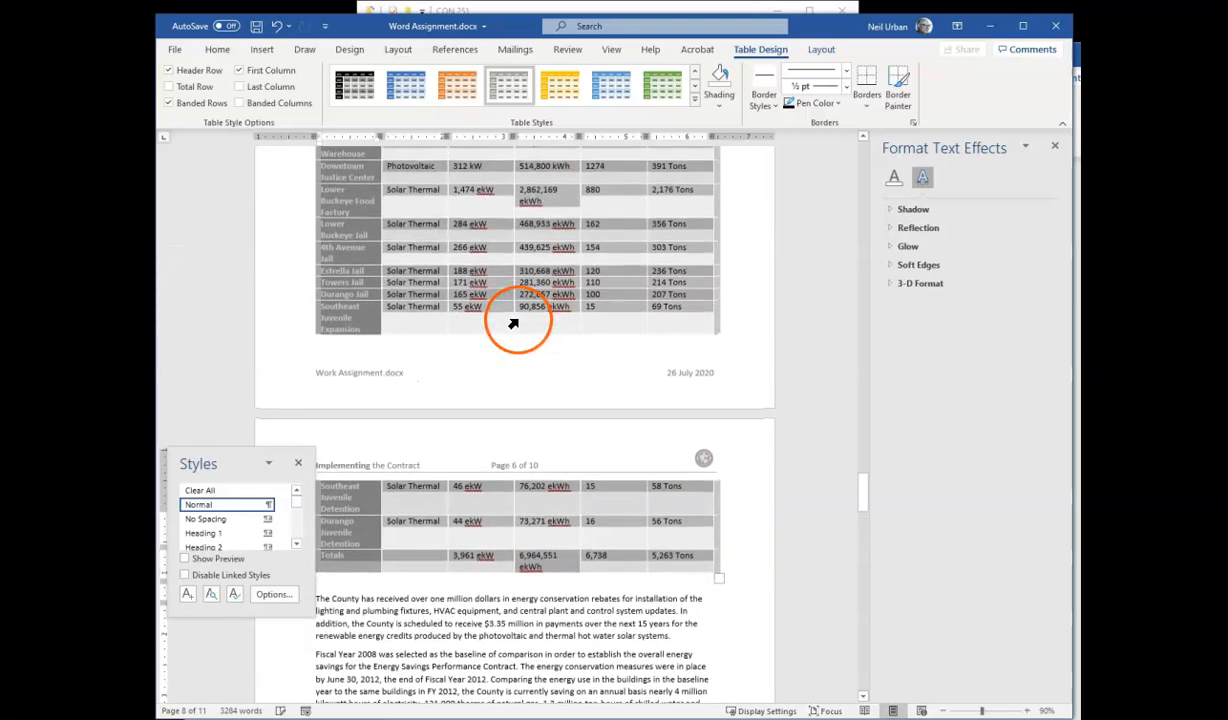
scroll(512, 323, up, 3)
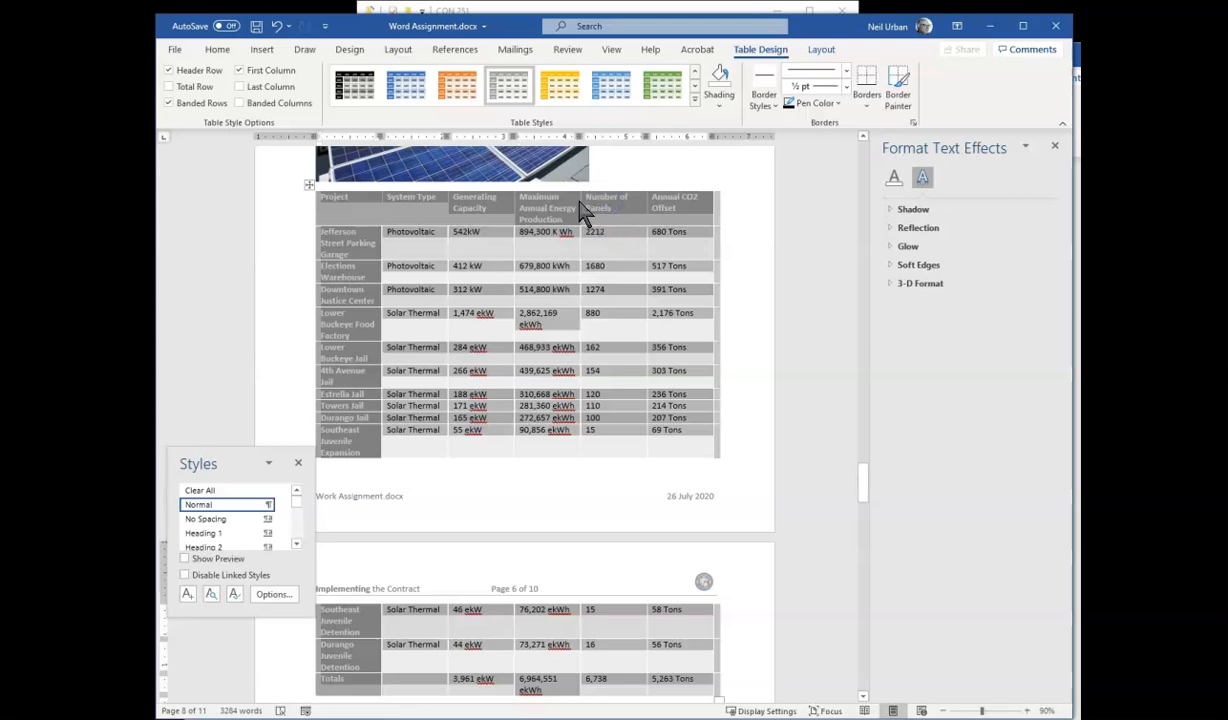
Widen the Maximum Annual Energy Production column by about 0.3", taking the space from the Number of Panels column
click(698, 358)
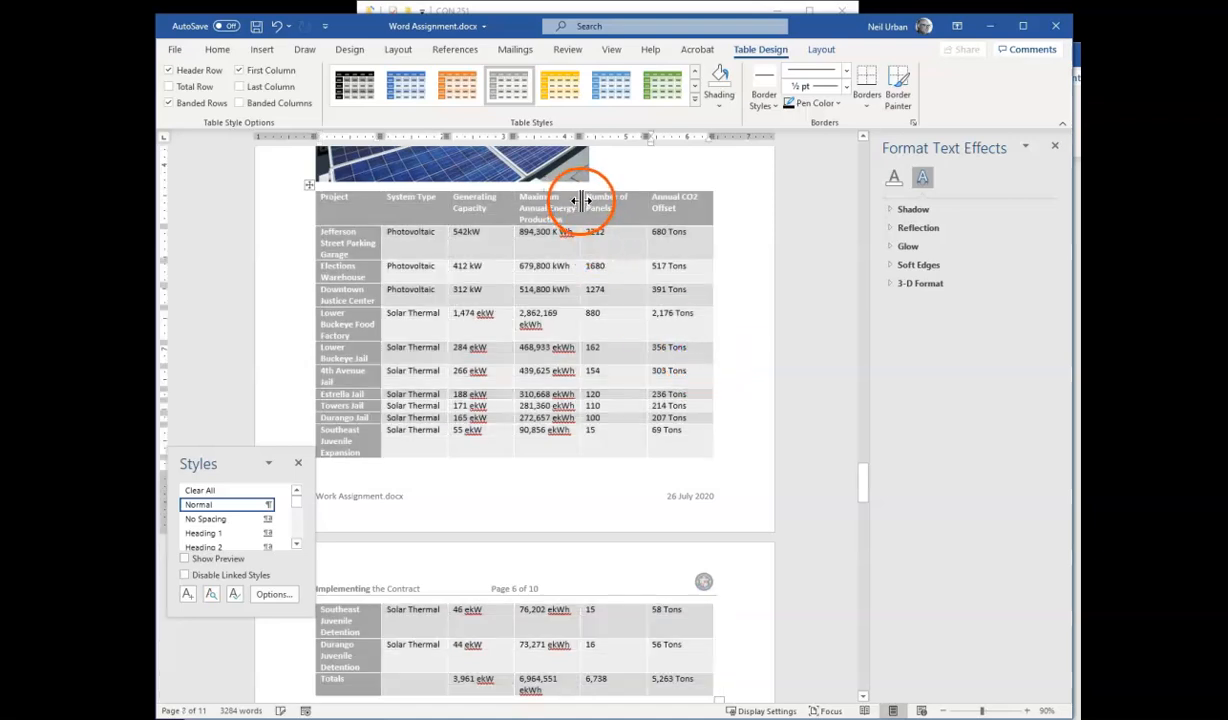
drag(579, 200, 597, 200)
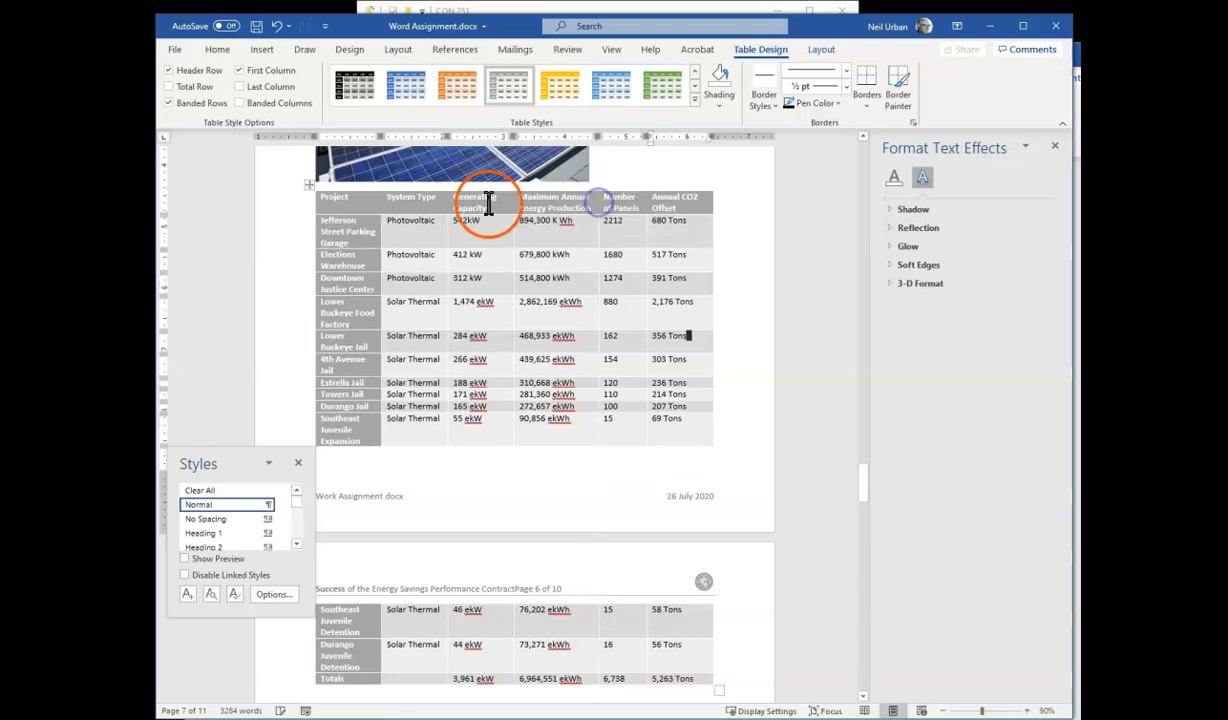
mouse_move(381, 208)
mouse_down()
mouse_move(396, 206)
mouse_move(384, 206)
mouse_up()
Insert a page break right after the solar panel picture so the solar project table starts on a new page
scroll(493, 364, up, 5)
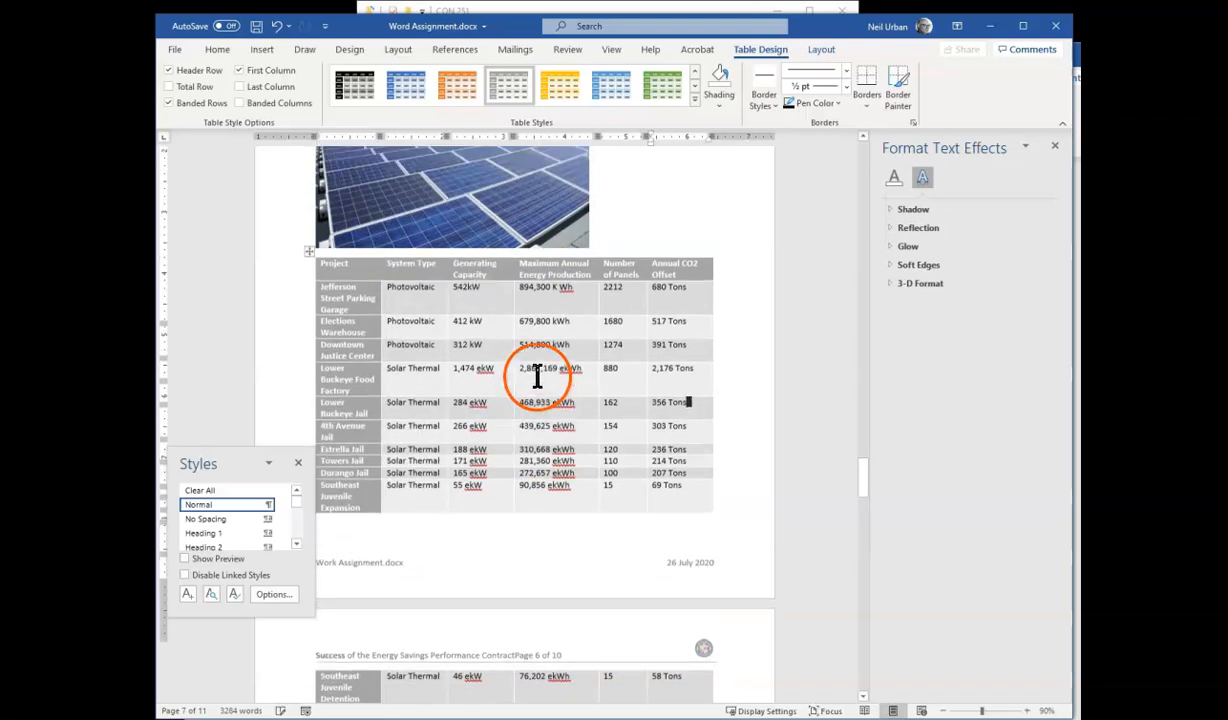
scroll(536, 375, up, 3)
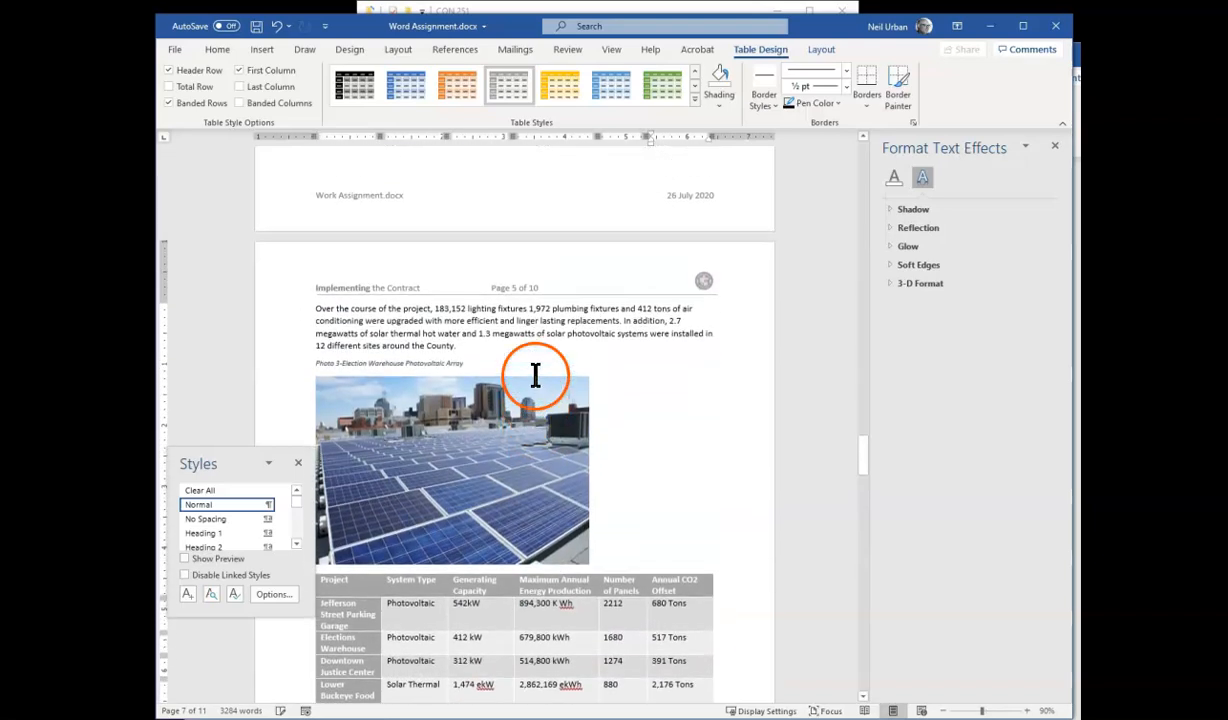
scroll(536, 375, down, 1)
scroll(540, 386, down, 2)
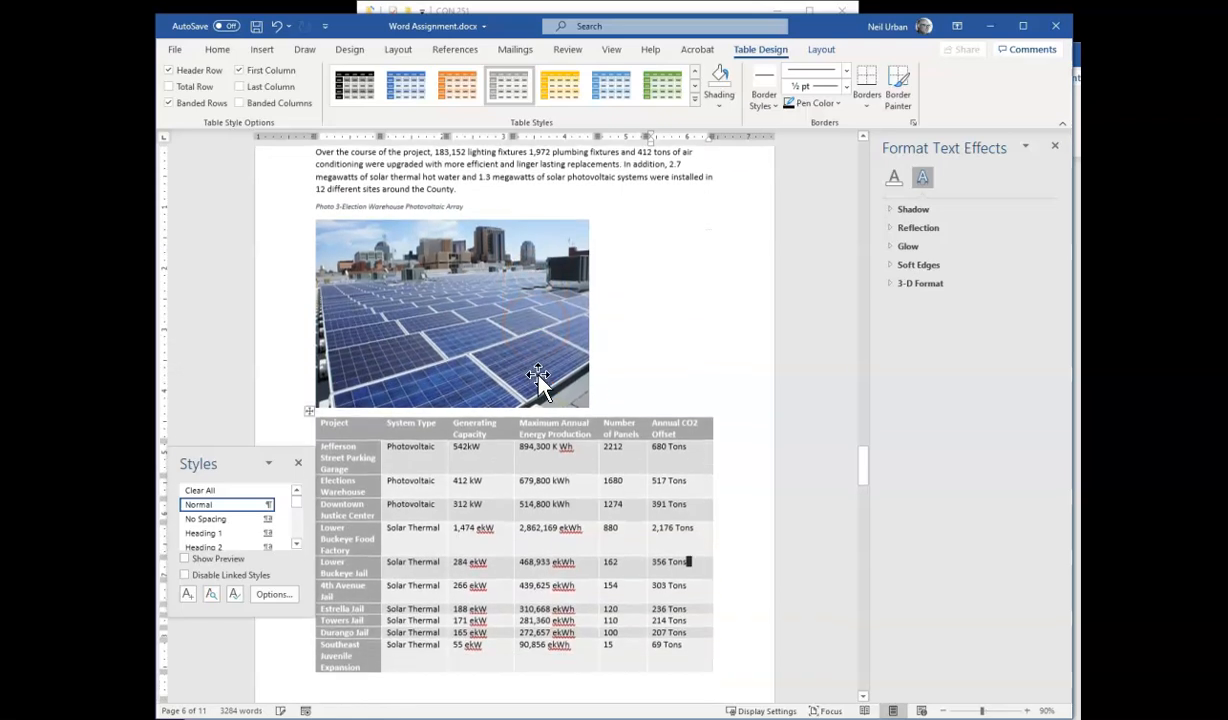
click(597, 400)
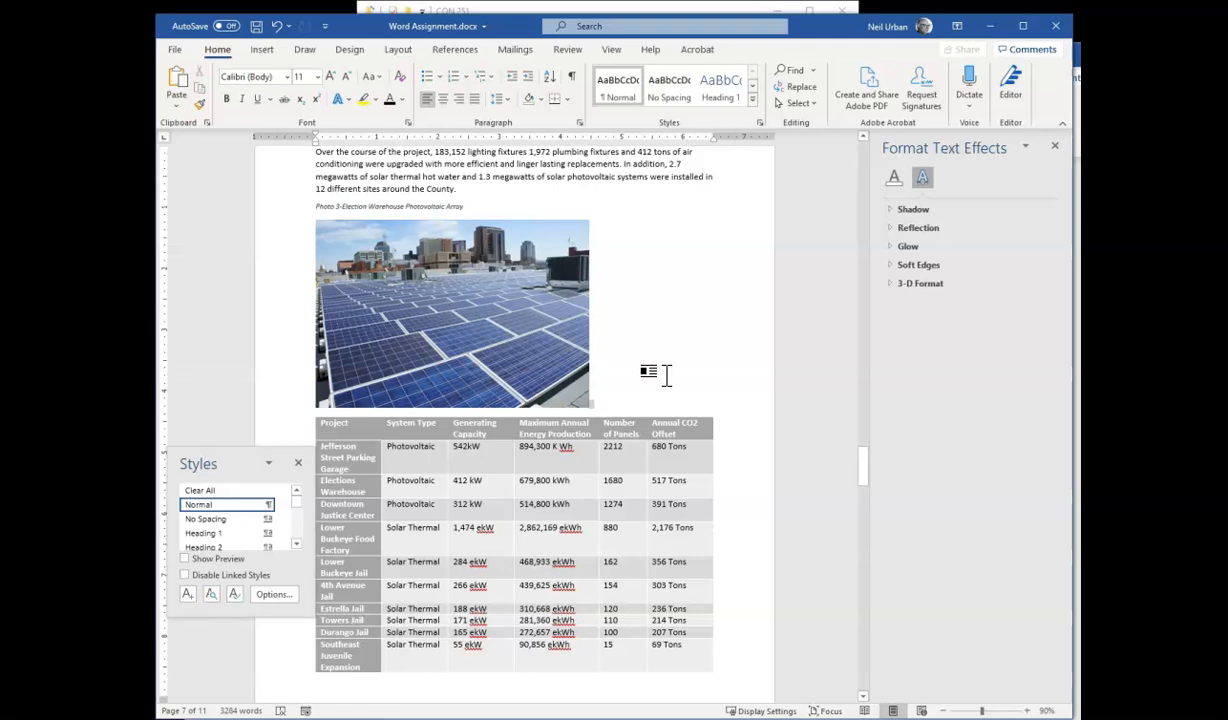
key(ctrl+Return)
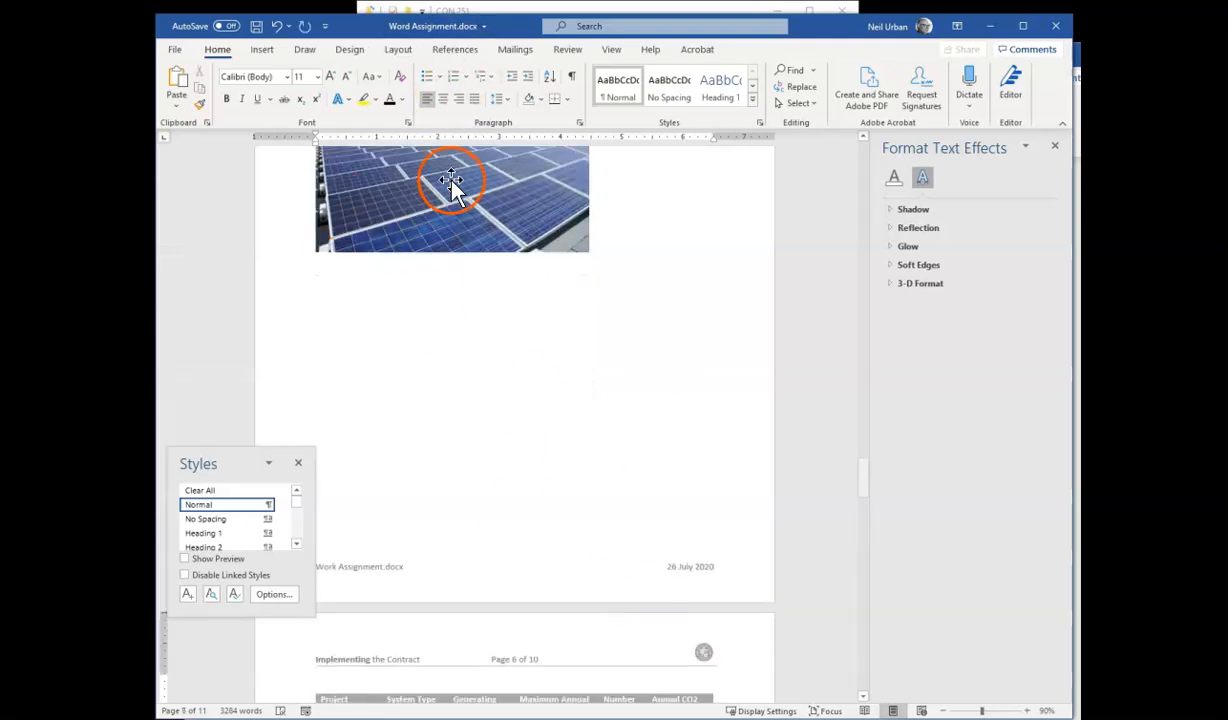
Enlarge the solar panel picture proportionally to about 6.6" wide to fill more of its page
click(459, 213)
drag(590, 258, 681, 349)
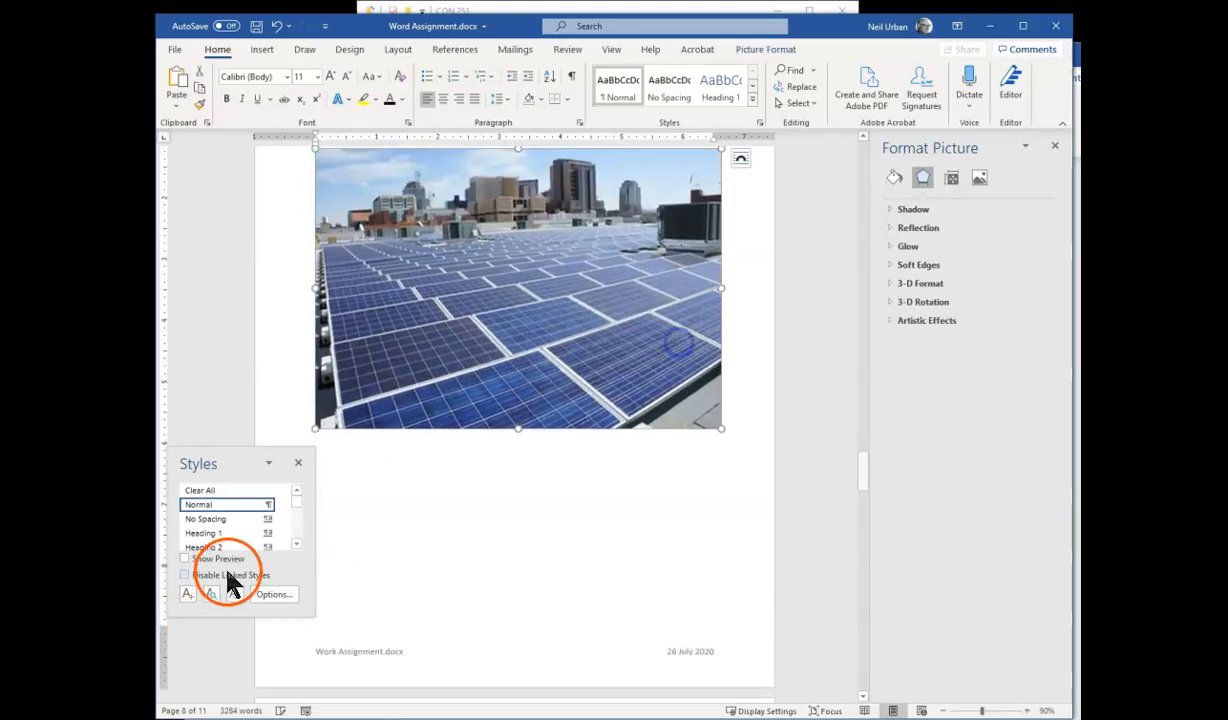
scroll(428, 590, down, 1)
scroll(428, 590, down, 10)
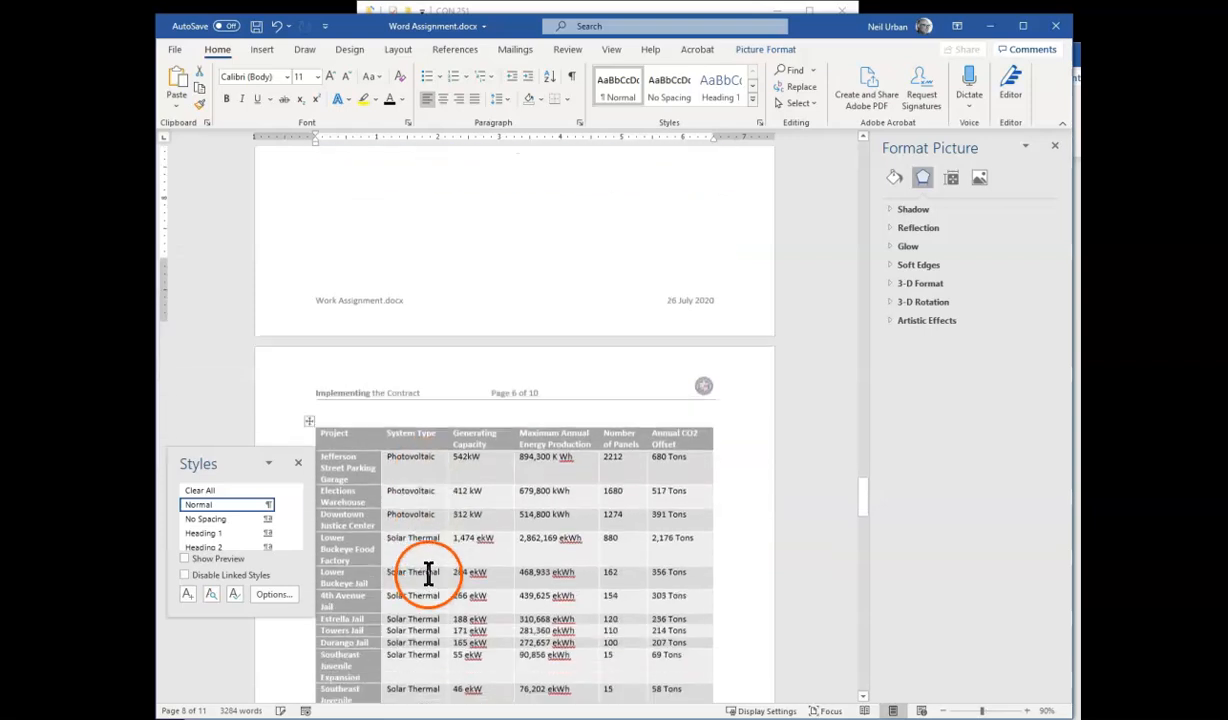
scroll(428, 572, down, 1)
Set the font of the whole solar project table to Times New Roman
click(433, 562)
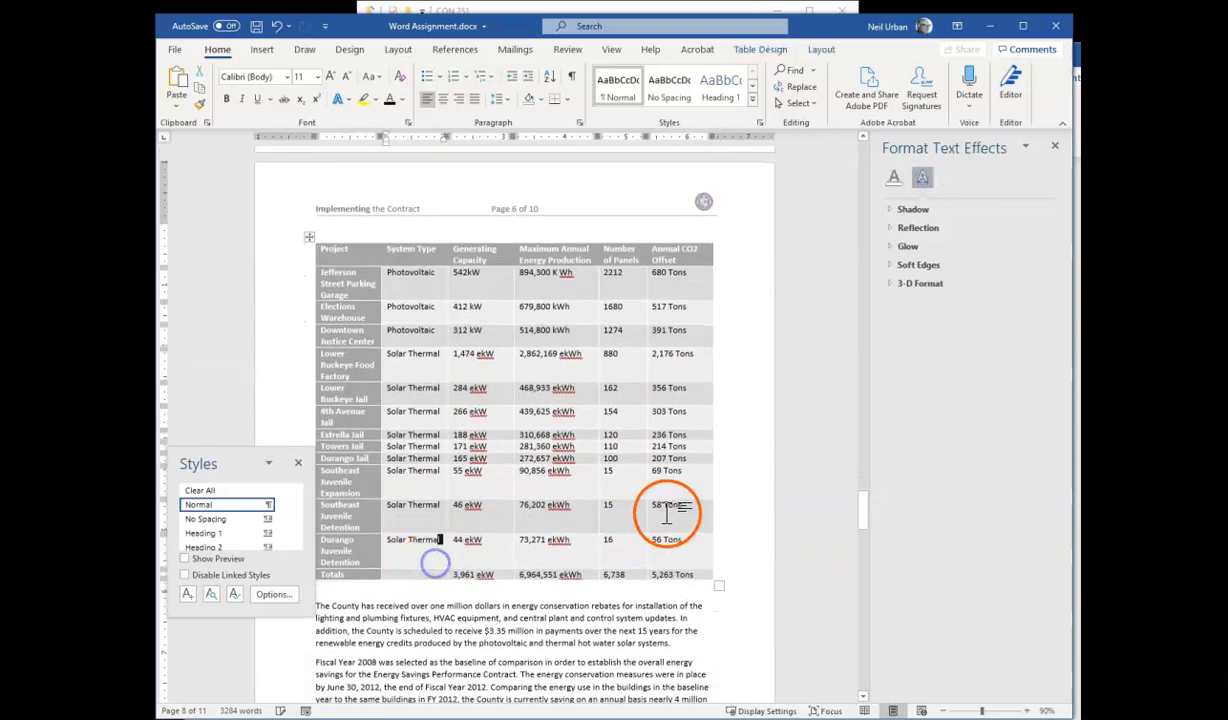
click(741, 484)
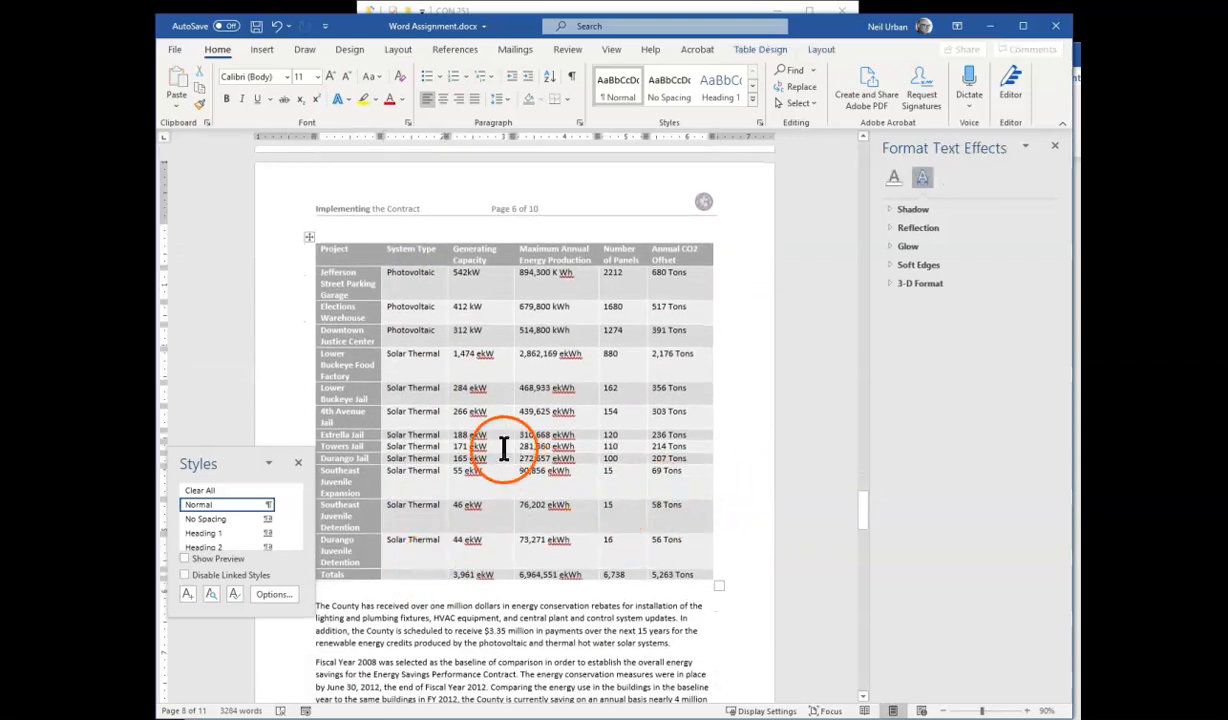
scroll(502, 443, down, 1)
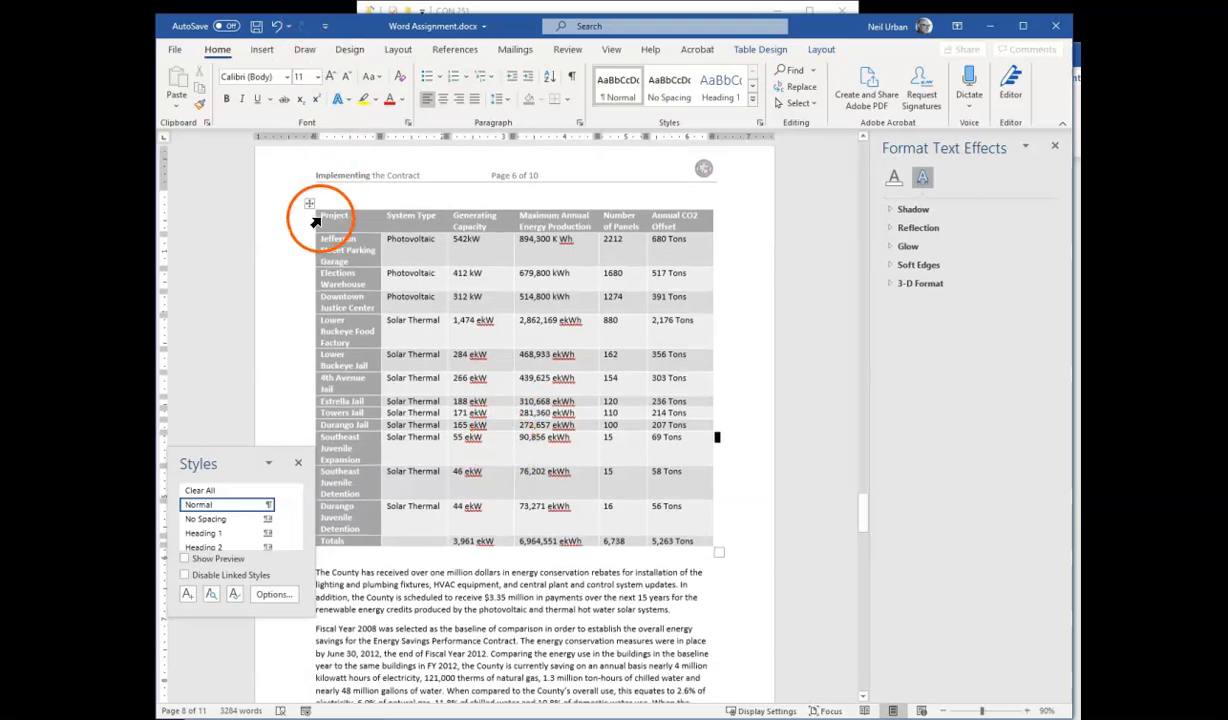
drag(320, 213, 703, 541)
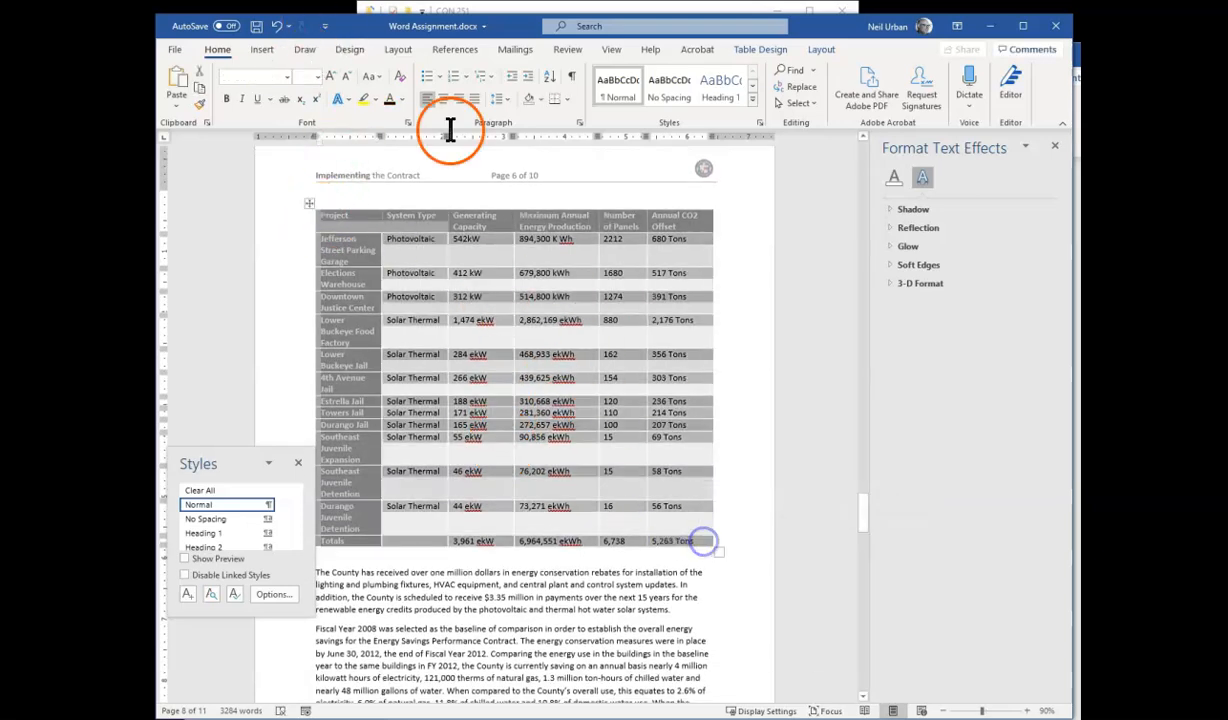
click(286, 77)
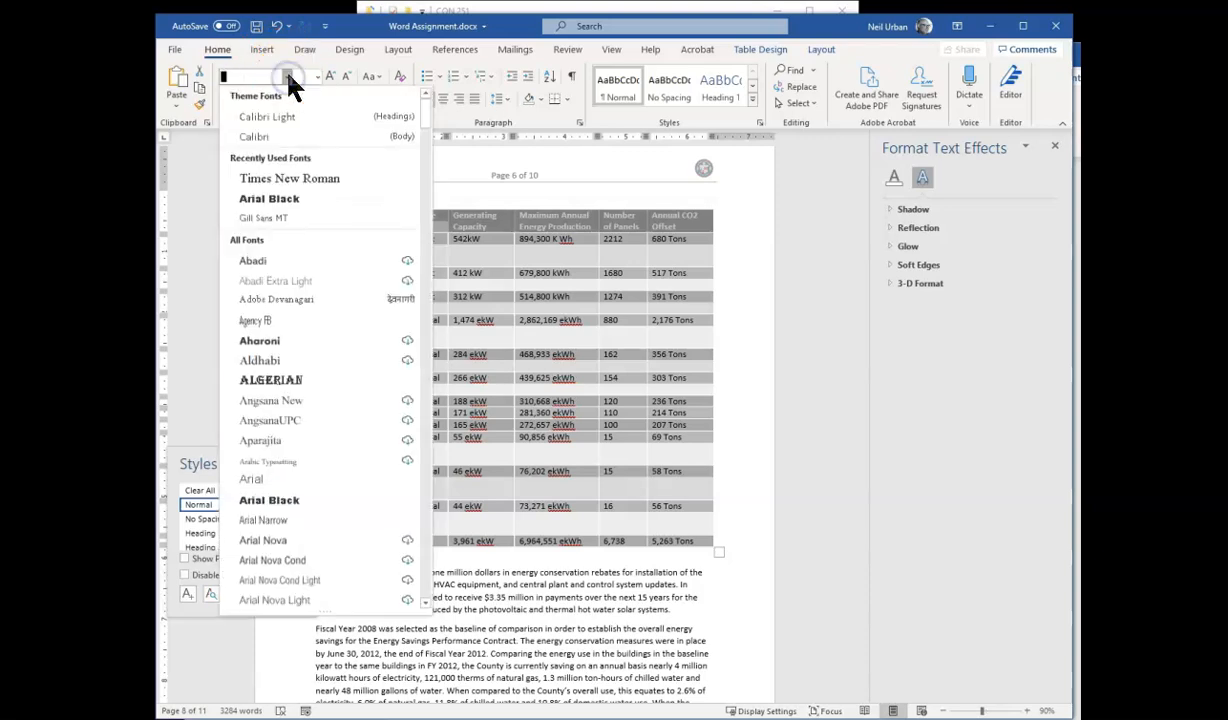
click(281, 180)
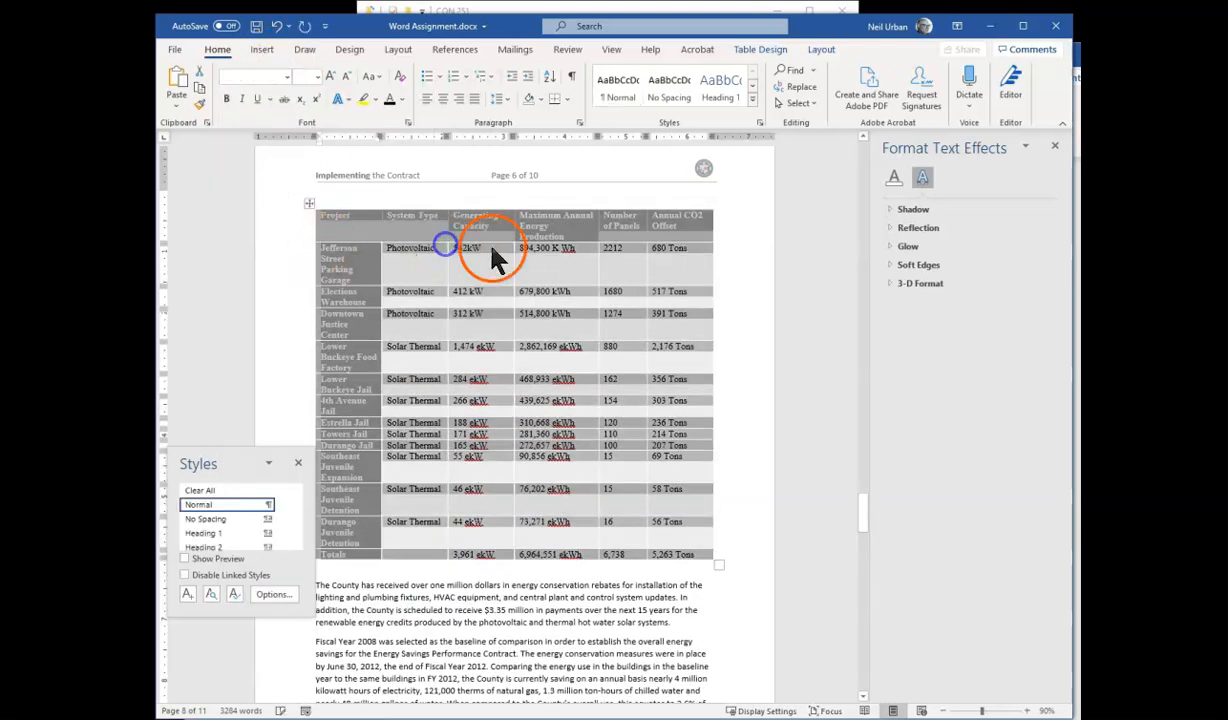
Change the text color of the solar project table's header row and first column to black
click(426, 456)
drag(313, 212, 706, 220)
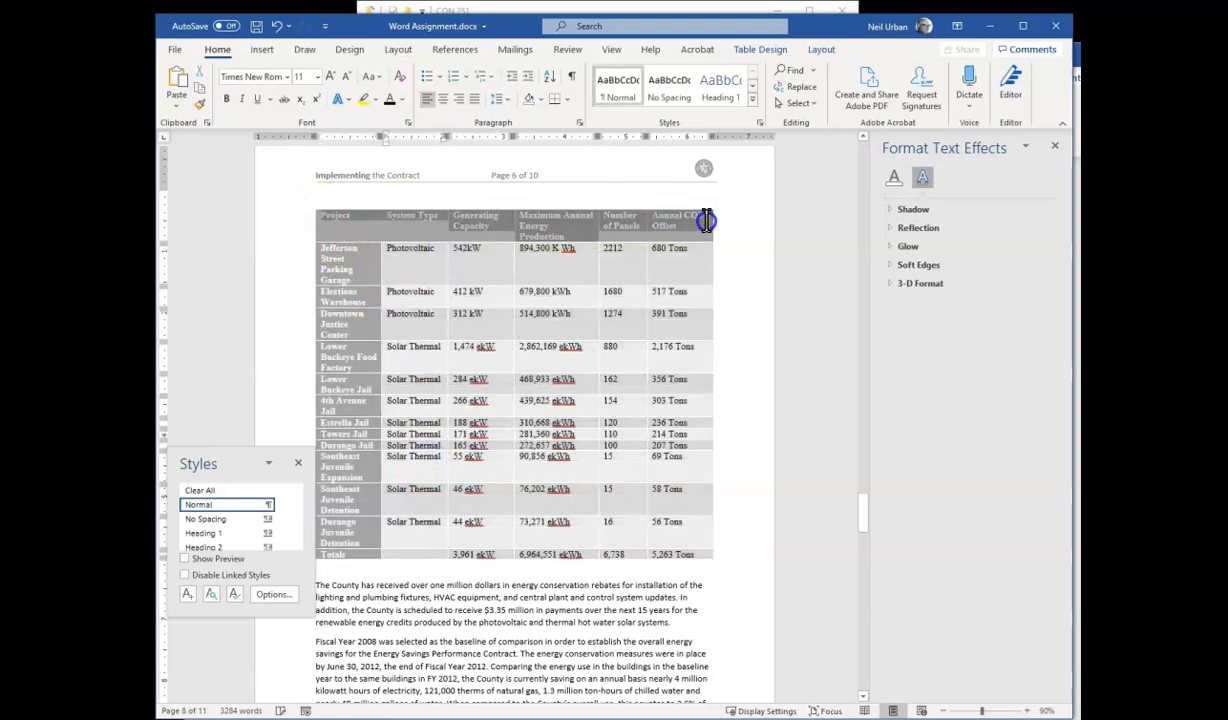
click(390, 101)
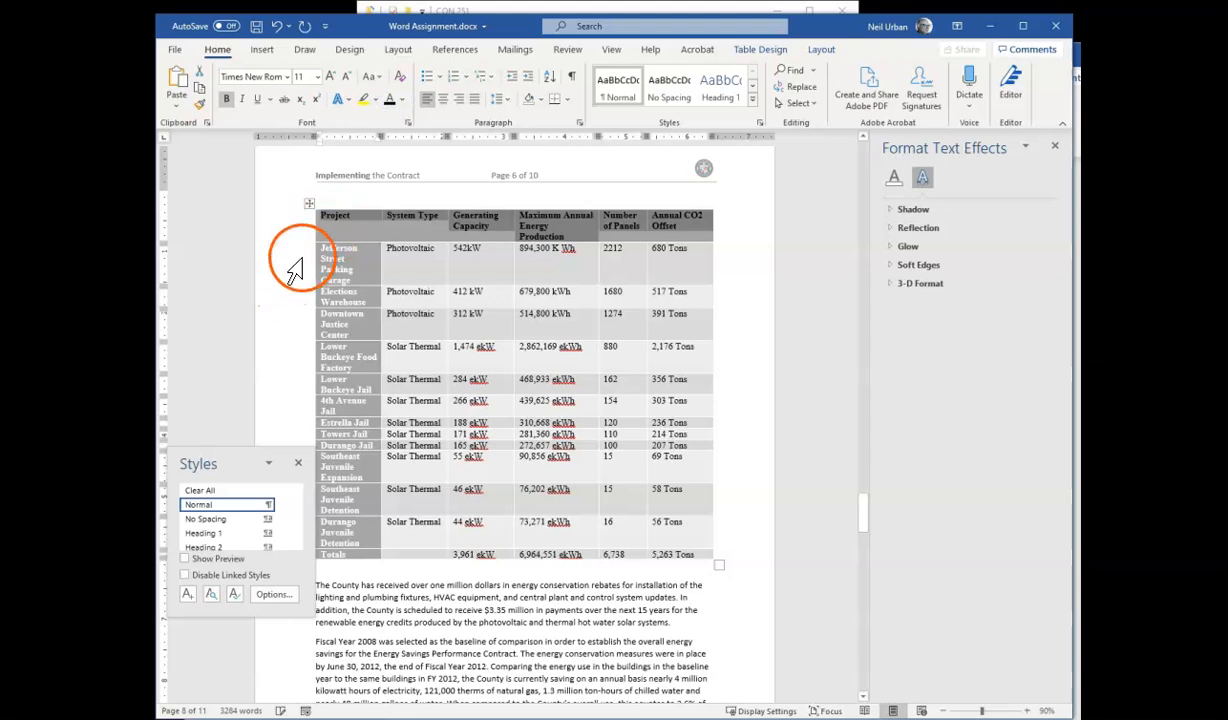
drag(322, 248, 347, 555)
click(389, 104)
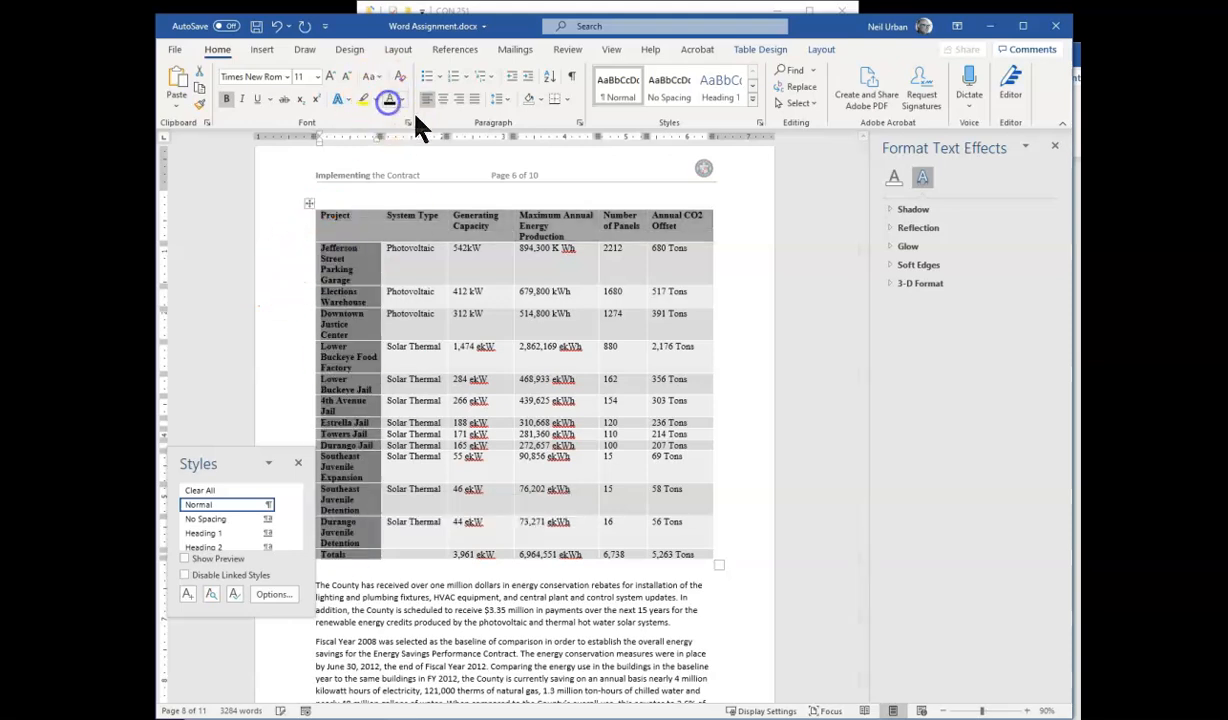
Widen the Project column by about 0.1", taking the space from the System Type column
click(752, 358)
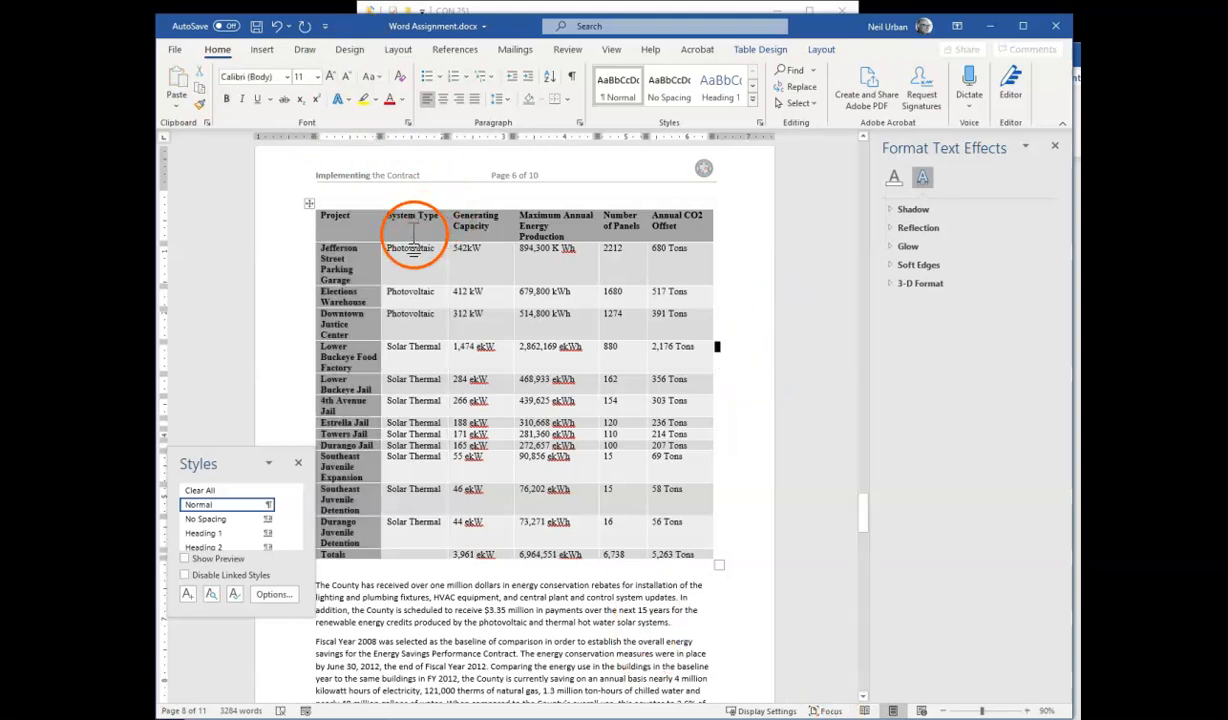
drag(381, 259, 388, 259)
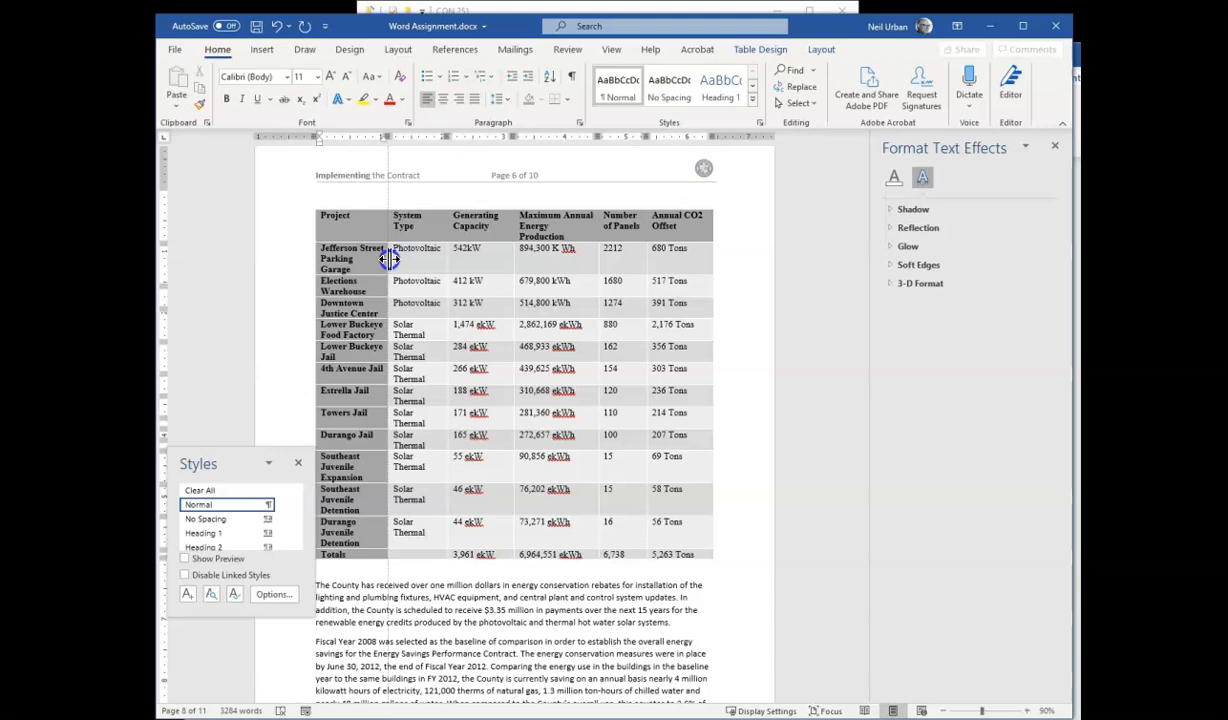
click(453, 280)
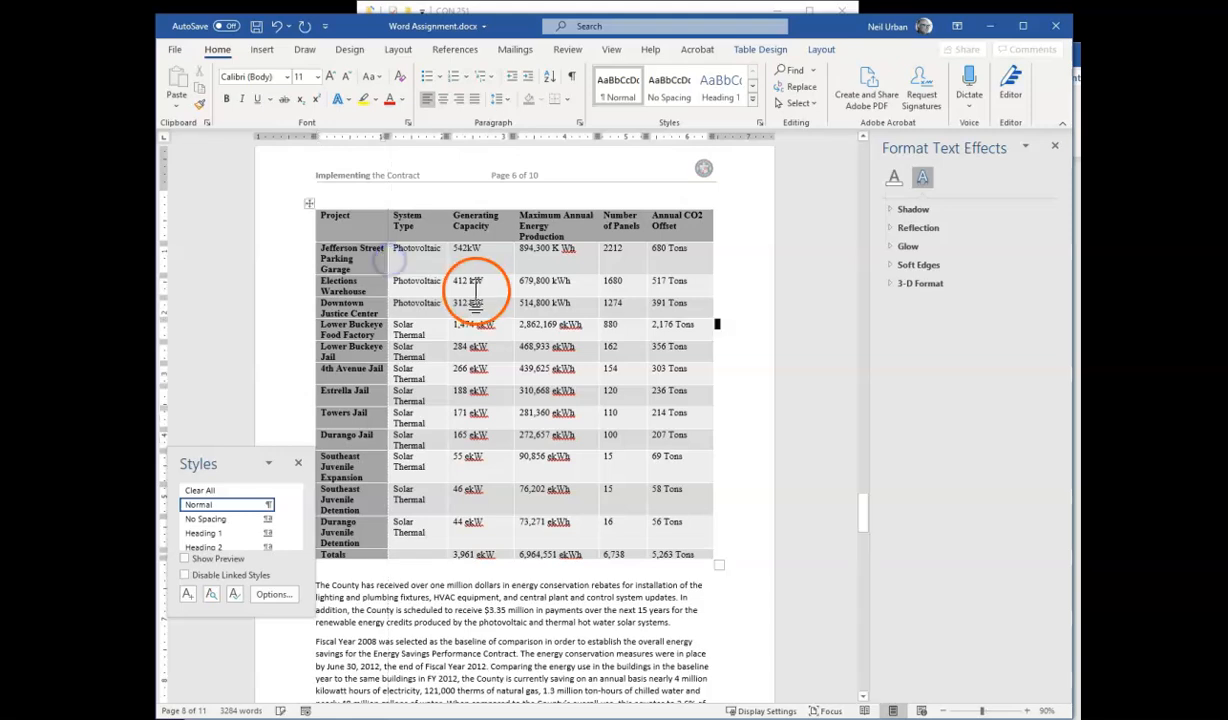
Set the font size of all text in the solar project table to 10 pt
click(323, 214)
drag(323, 214, 705, 553)
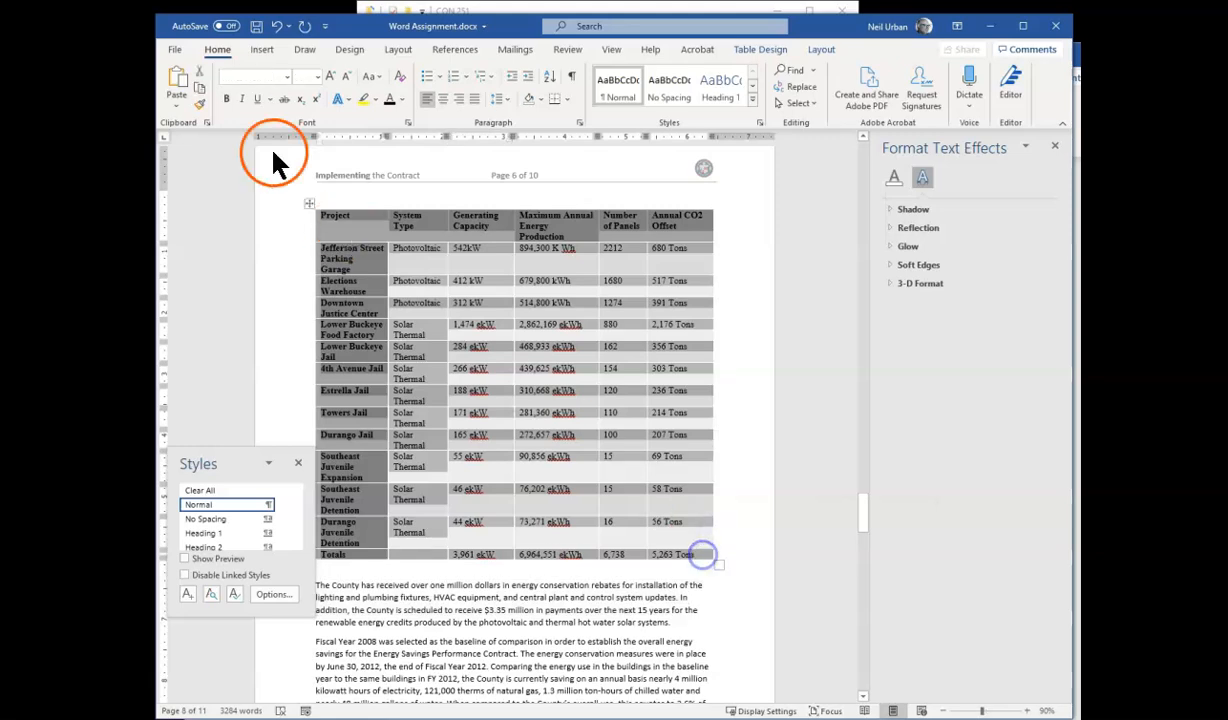
click(318, 80)
click(318, 113)
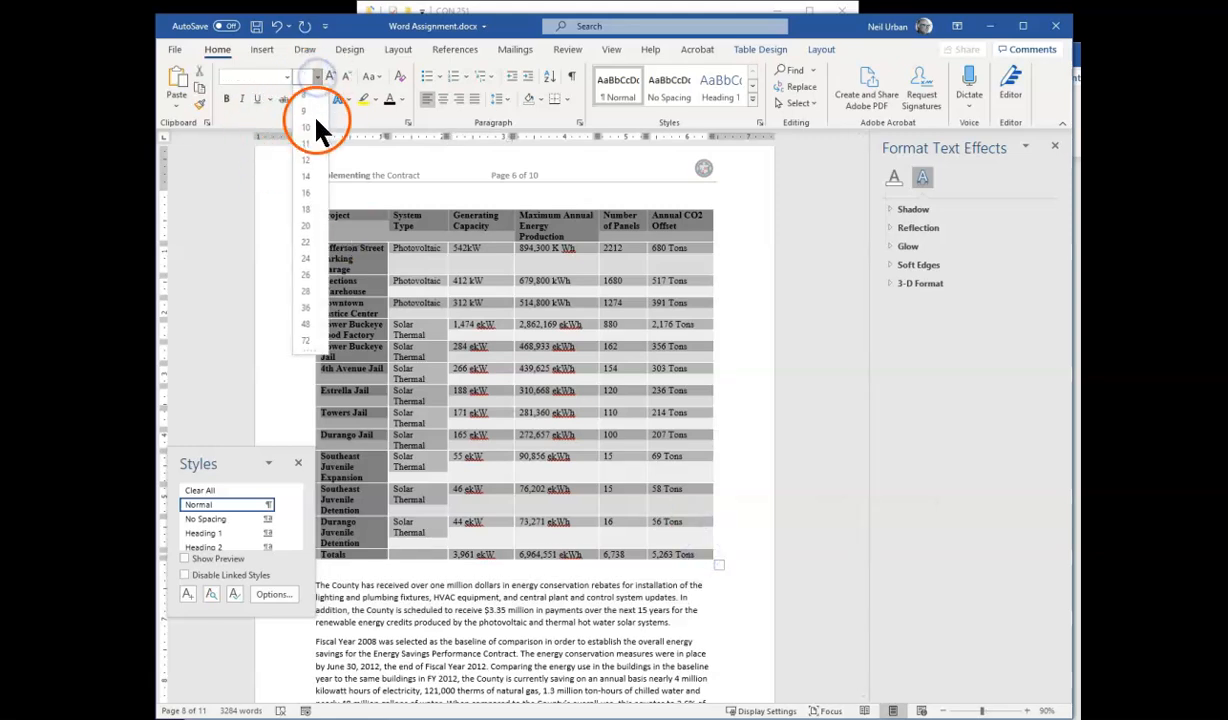
click(455, 300)
click(530, 342)
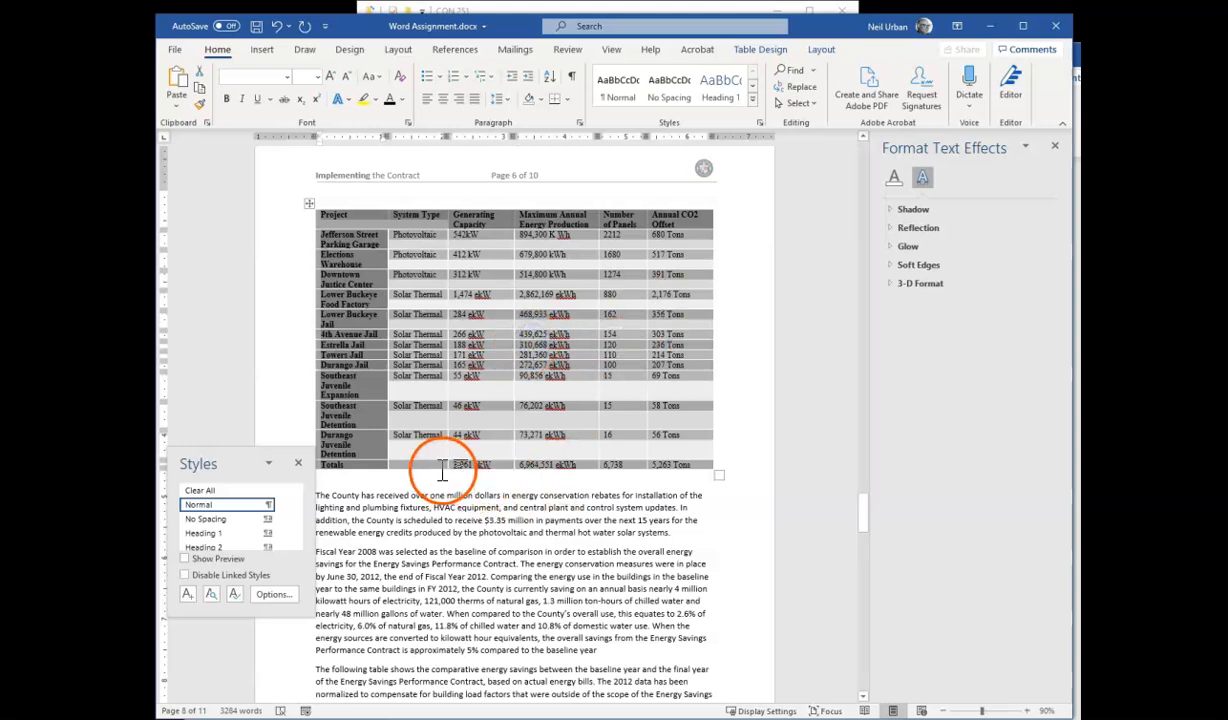
drag(442, 470, 445, 471)
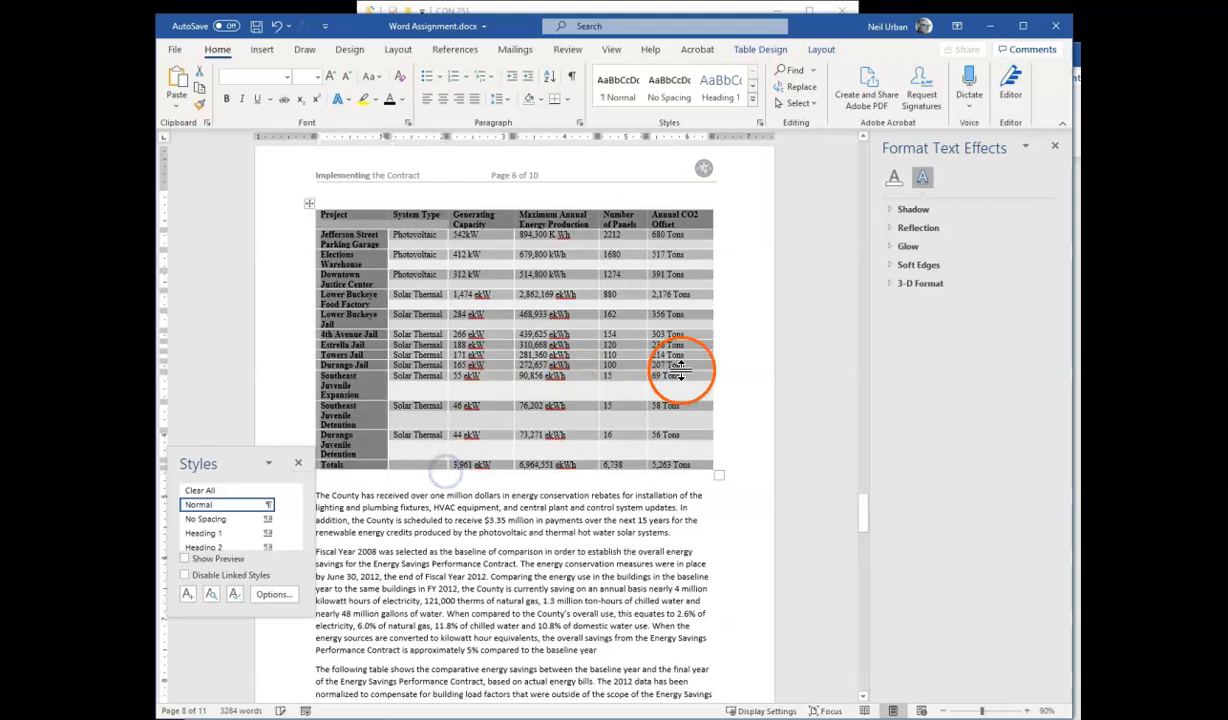
click(734, 358)
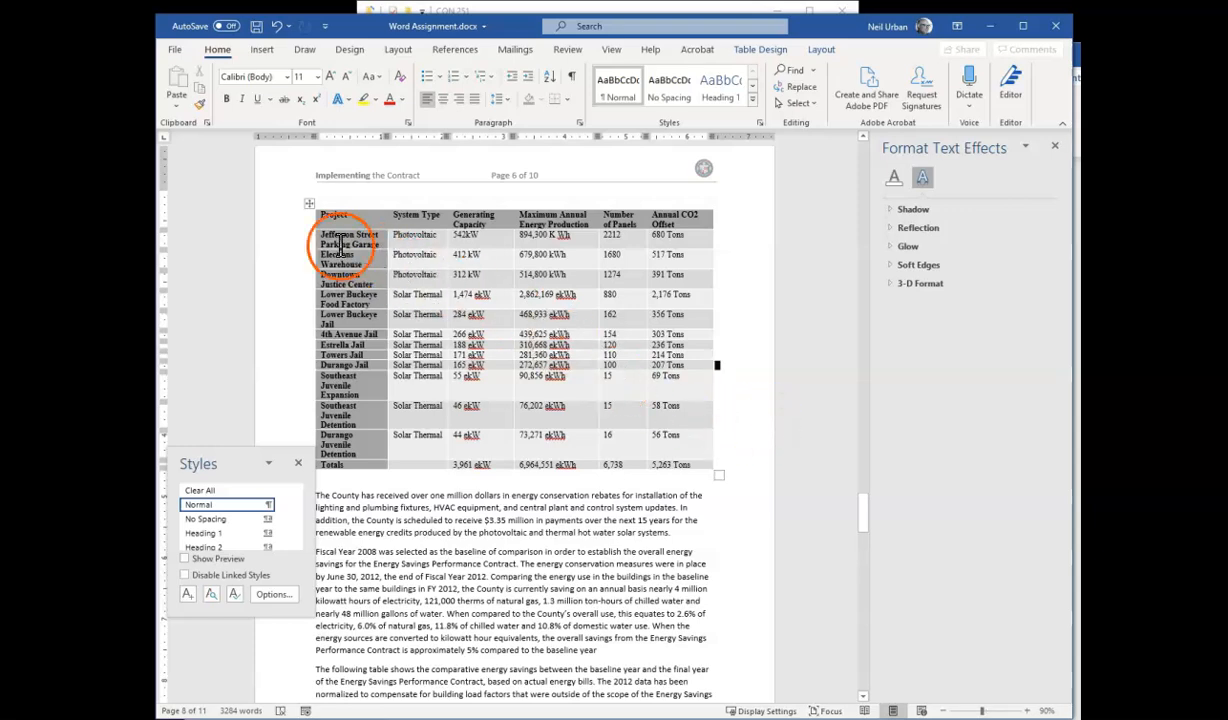
Set the height of all table rows below the header row to at least 0.3"
drag(315, 222, 724, 465)
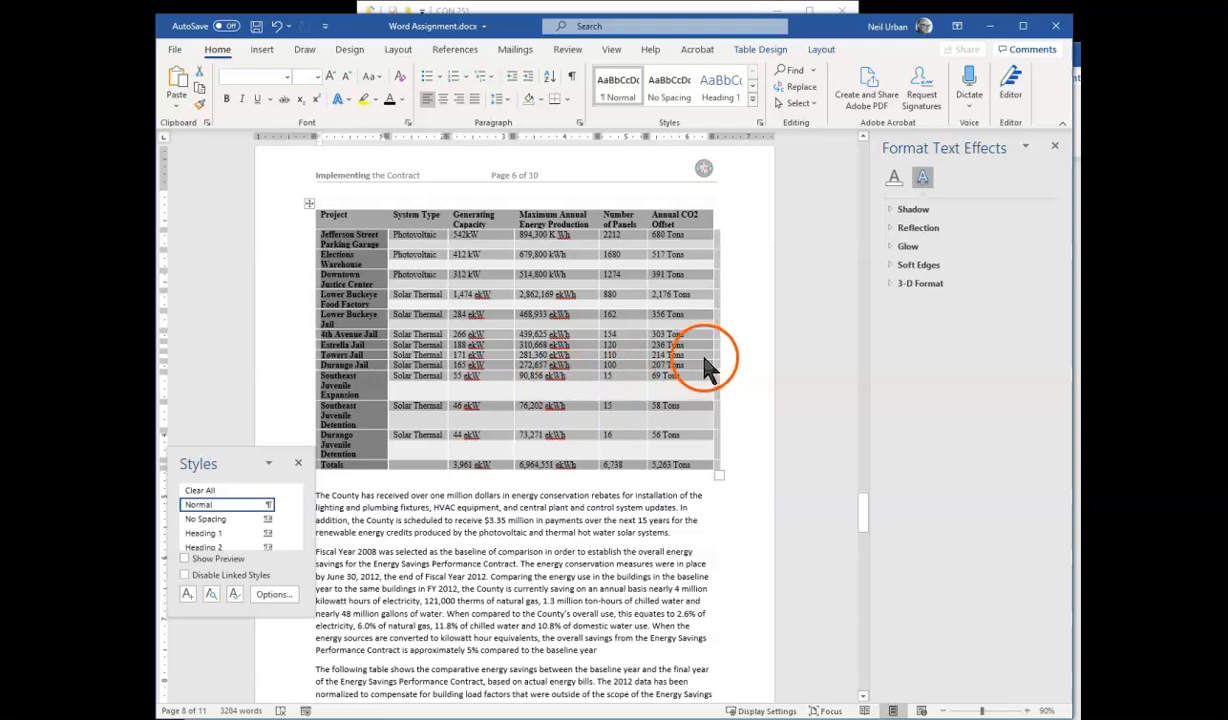
right_click(716, 372)
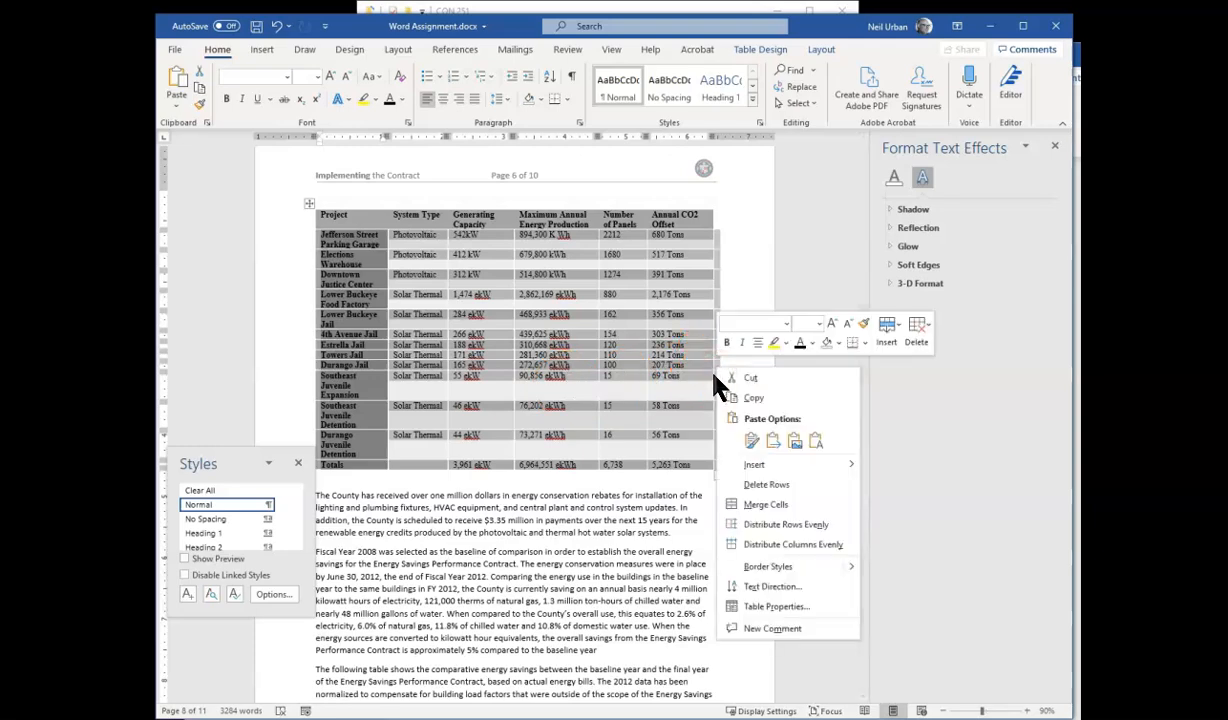
click(810, 606)
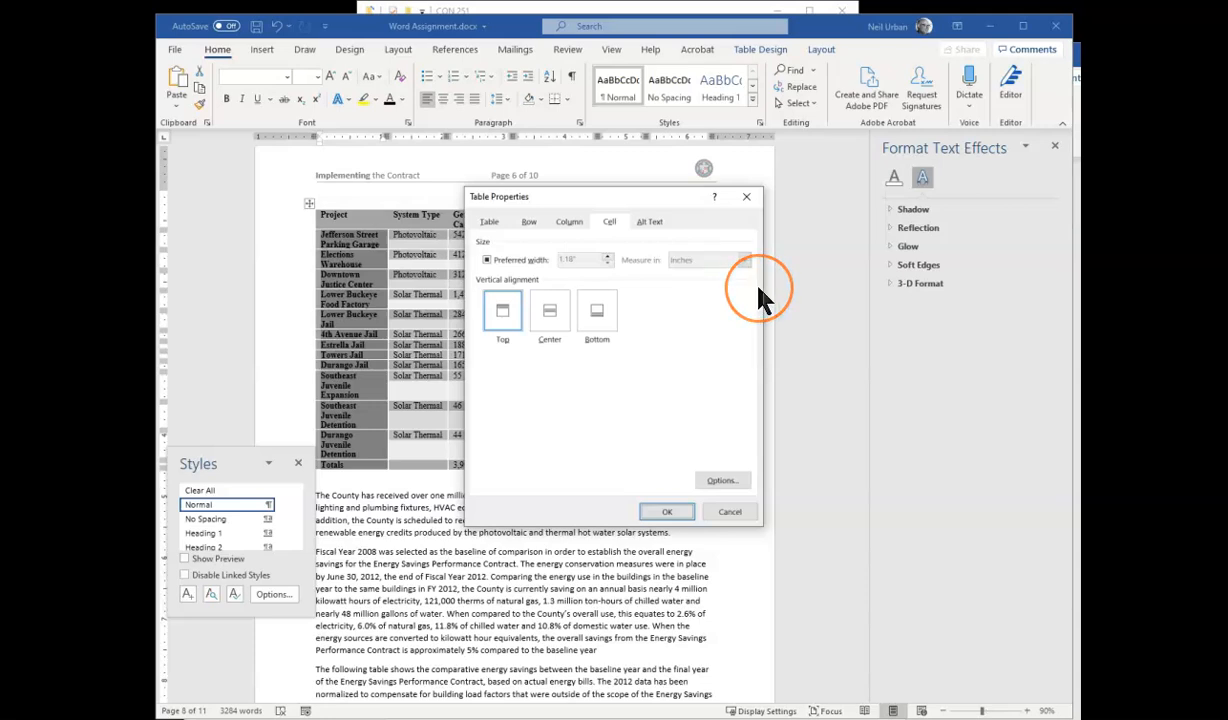
click(527, 223)
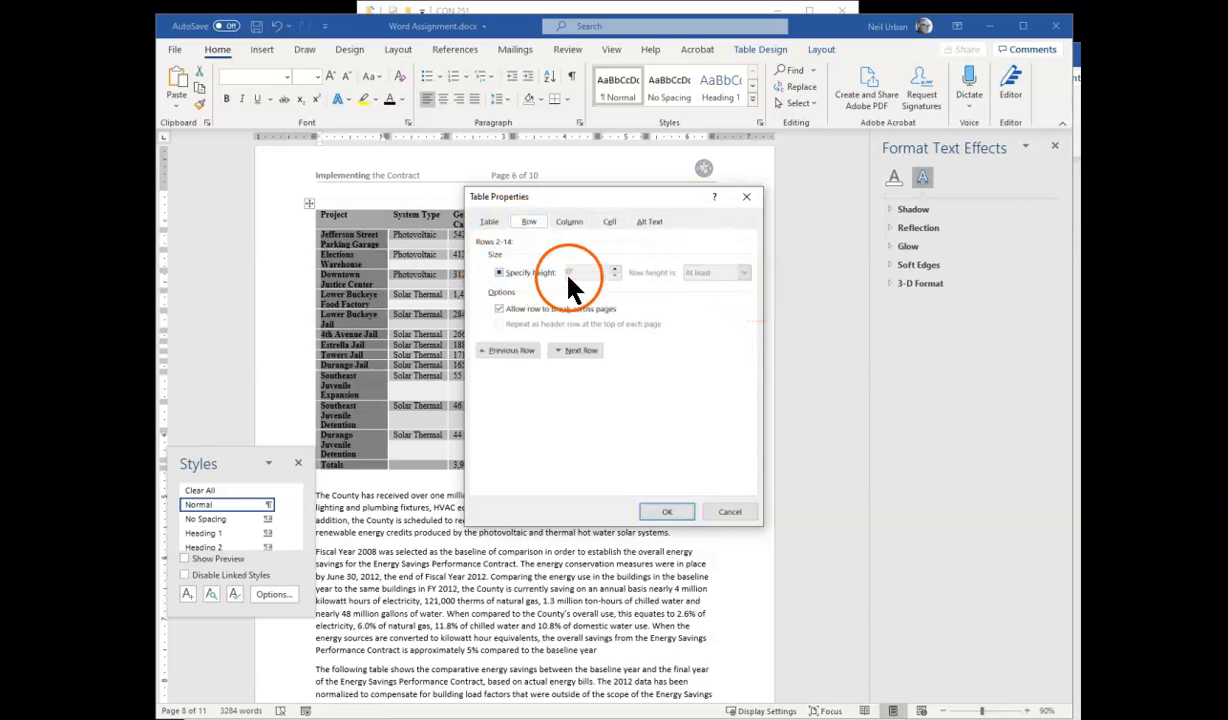
click(499, 272)
click(699, 273)
click(499, 272)
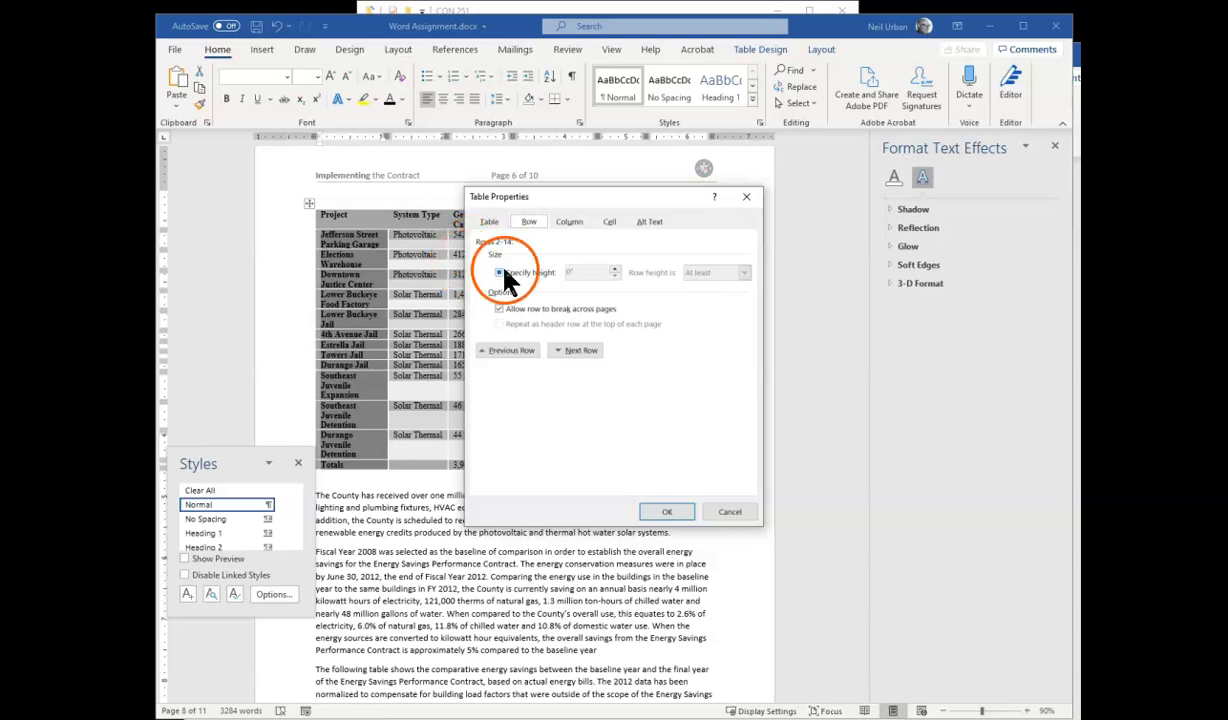
click(614, 269)
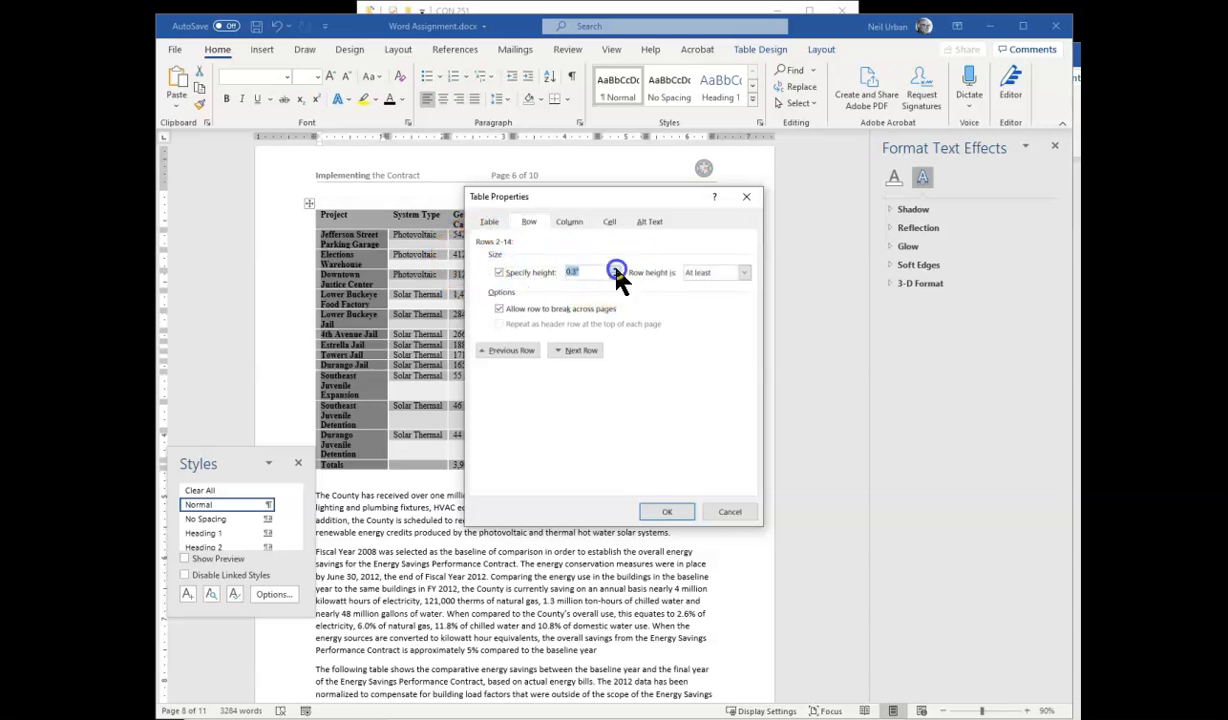
click(672, 512)
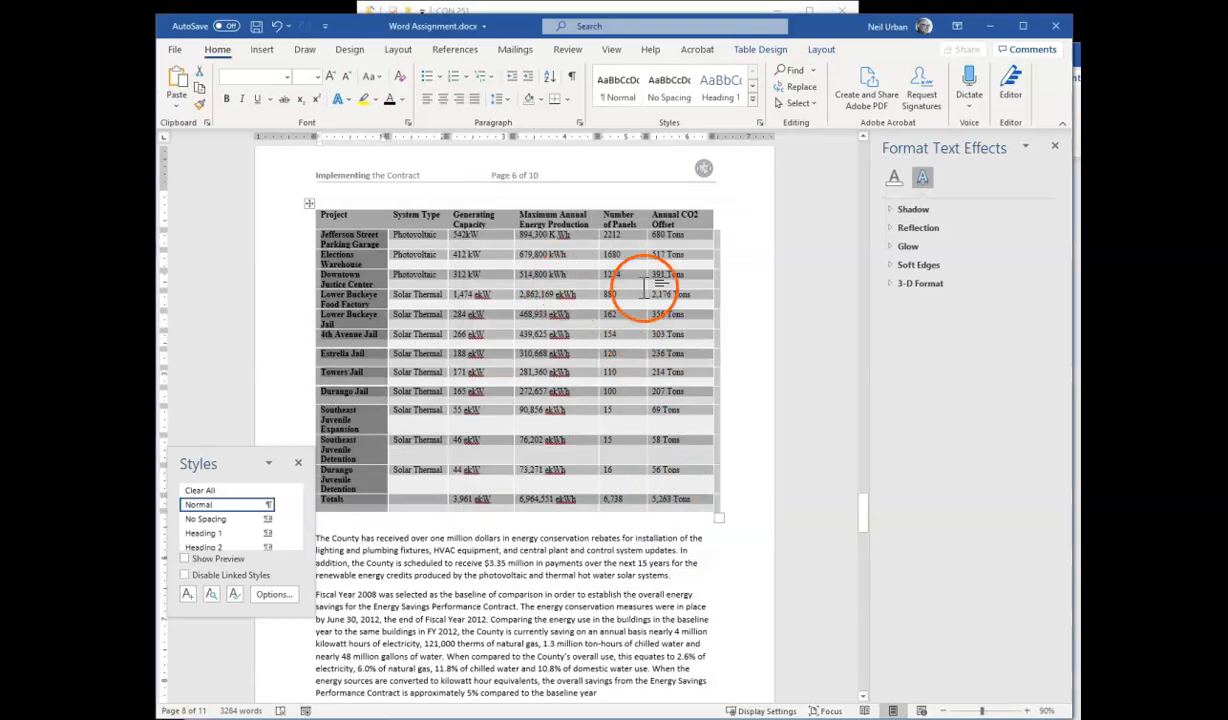
Increase the minimum height of the table rows below the header row to 0.4"
right_click(717, 246)
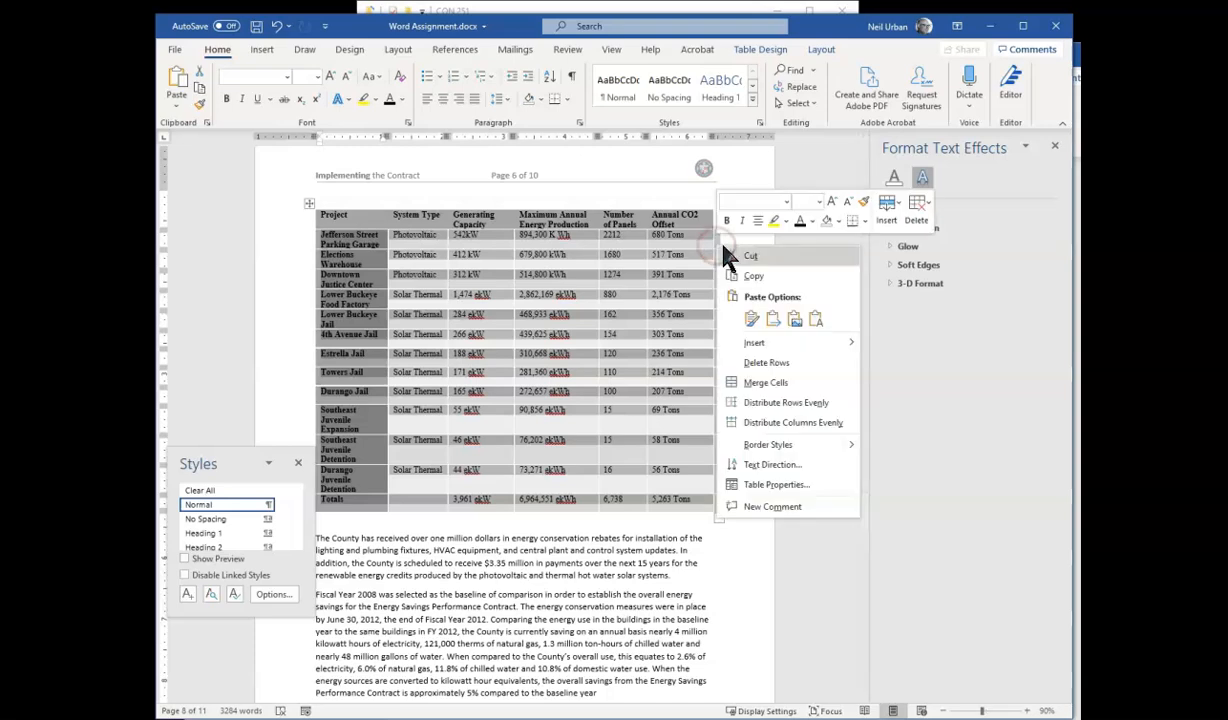
click(748, 484)
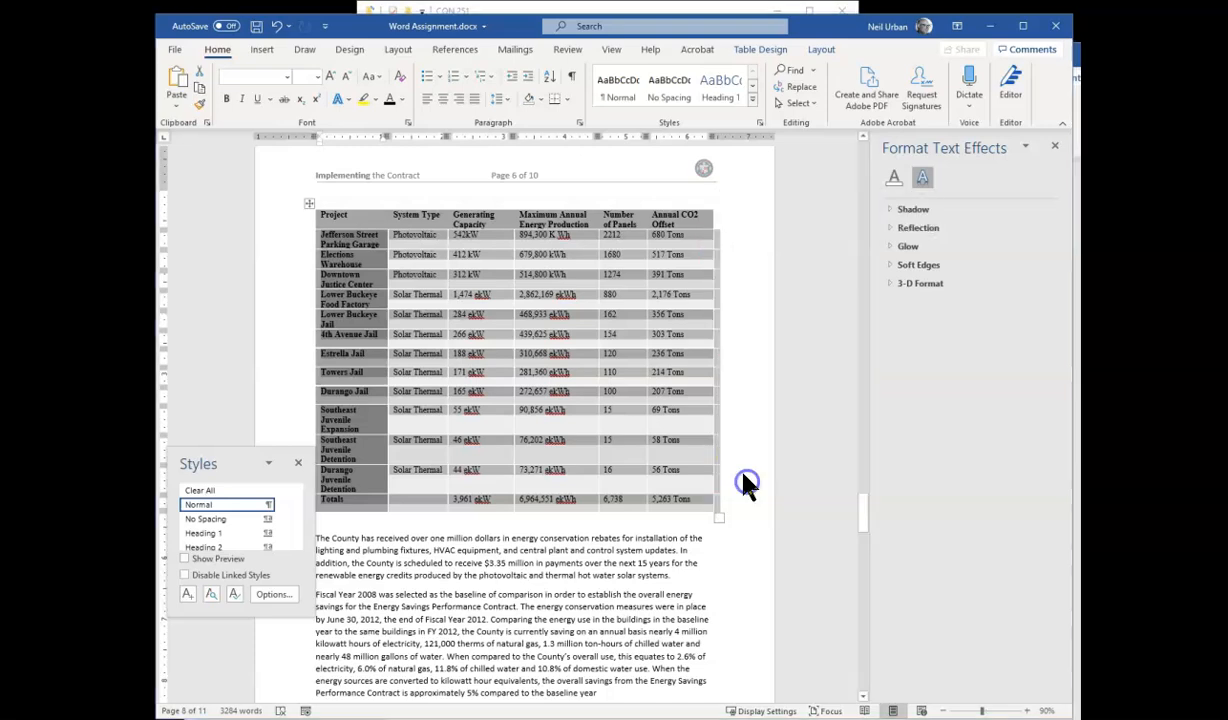
click(614, 268)
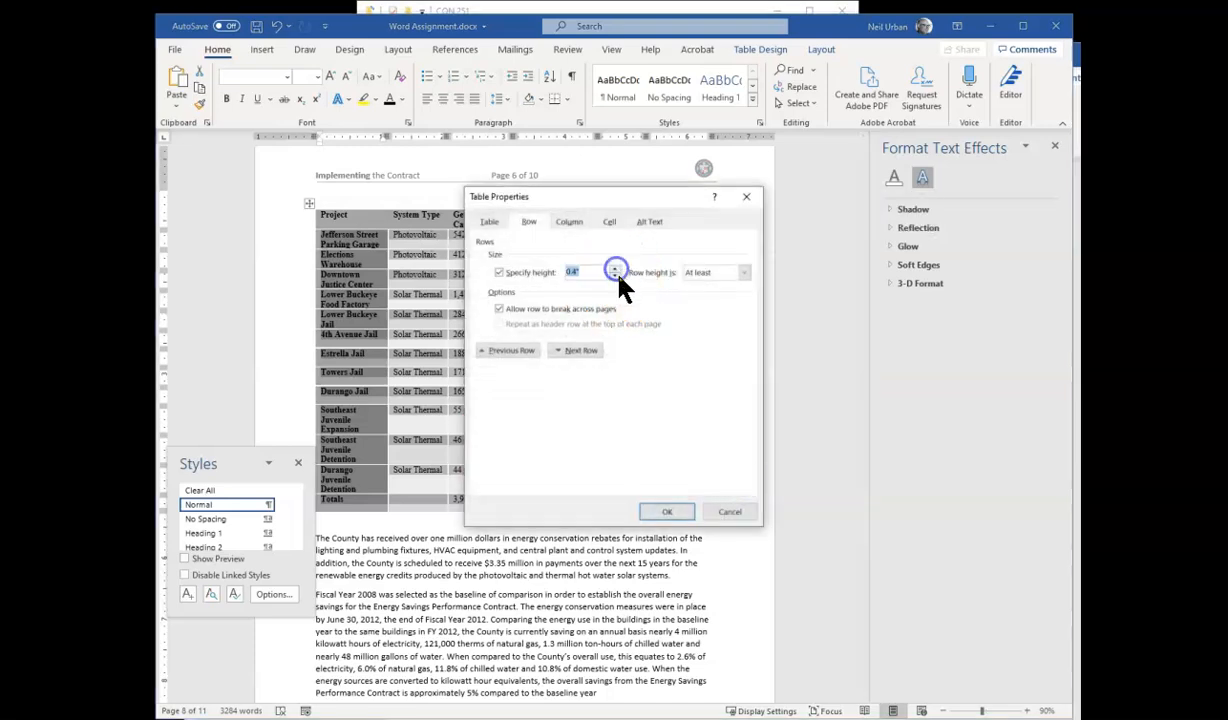
click(661, 512)
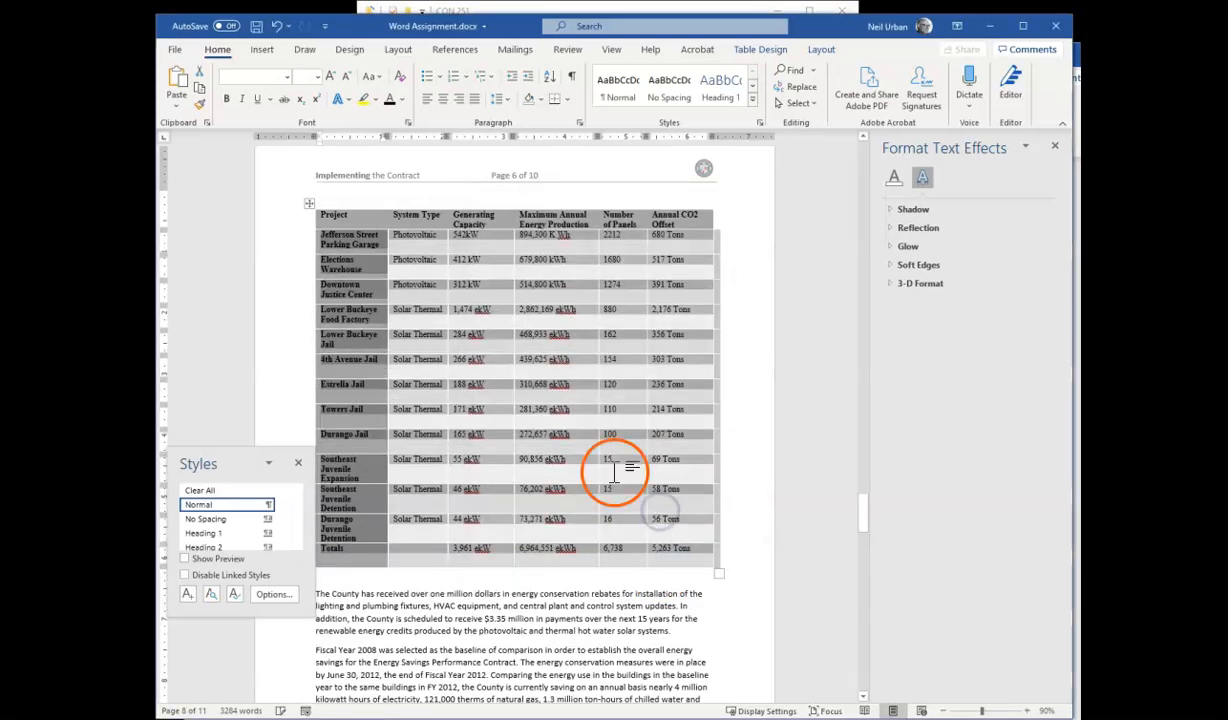
Right-align the data cells from Generating Capacity through Annual CO2 Offset, including the Totals row
click(562, 408)
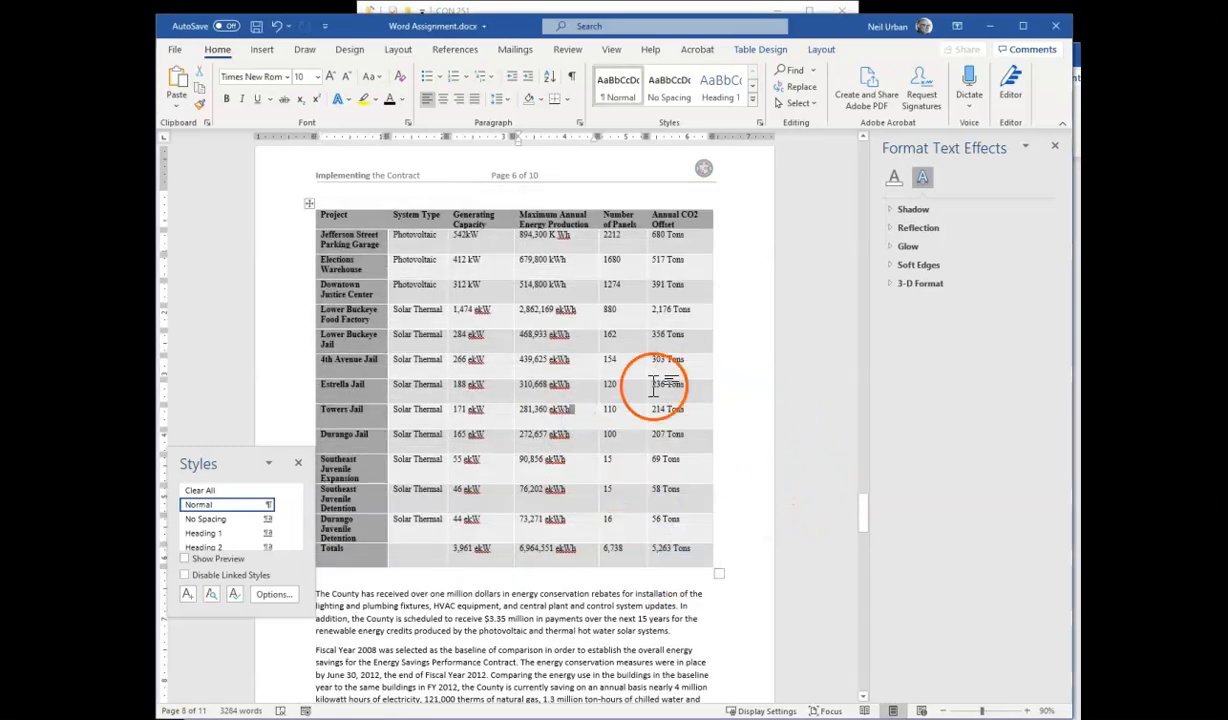
mouse_move(448, 240)
mouse_down()
mouse_move(608, 282)
mouse_move(684, 413)
mouse_move(686, 554)
mouse_up()
click(459, 99)
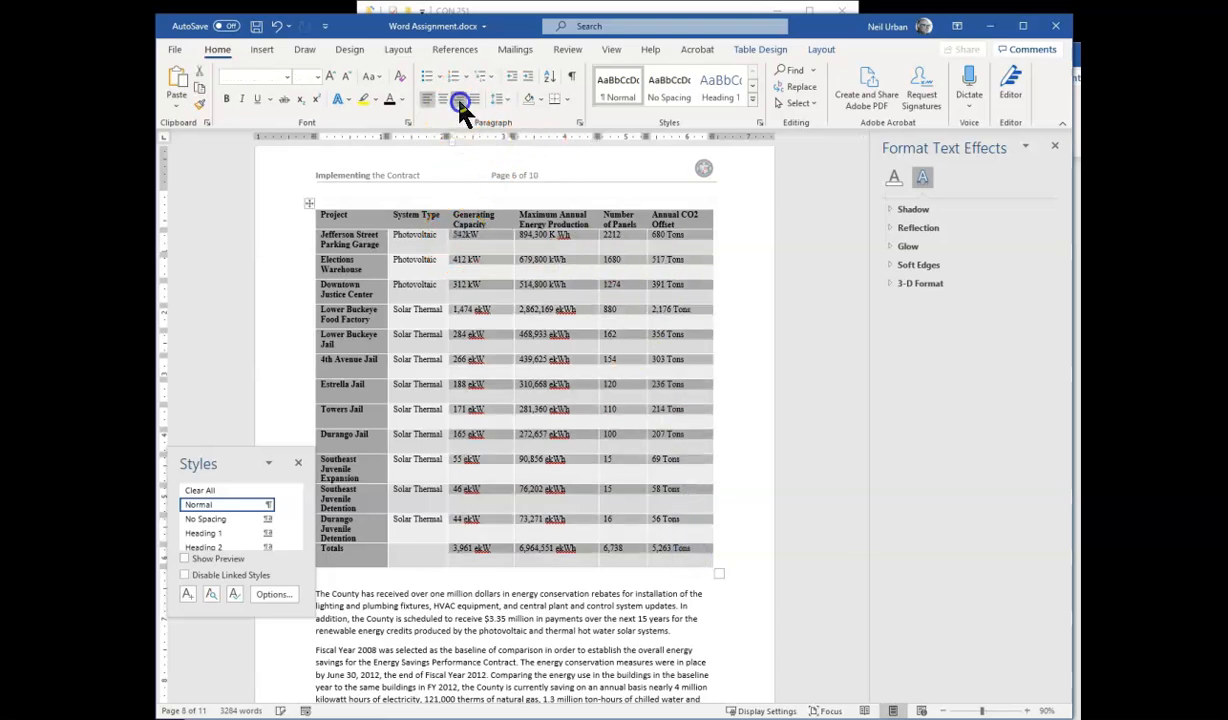
Center the text in all header row cells of the solar project table
drag(322, 213, 707, 219)
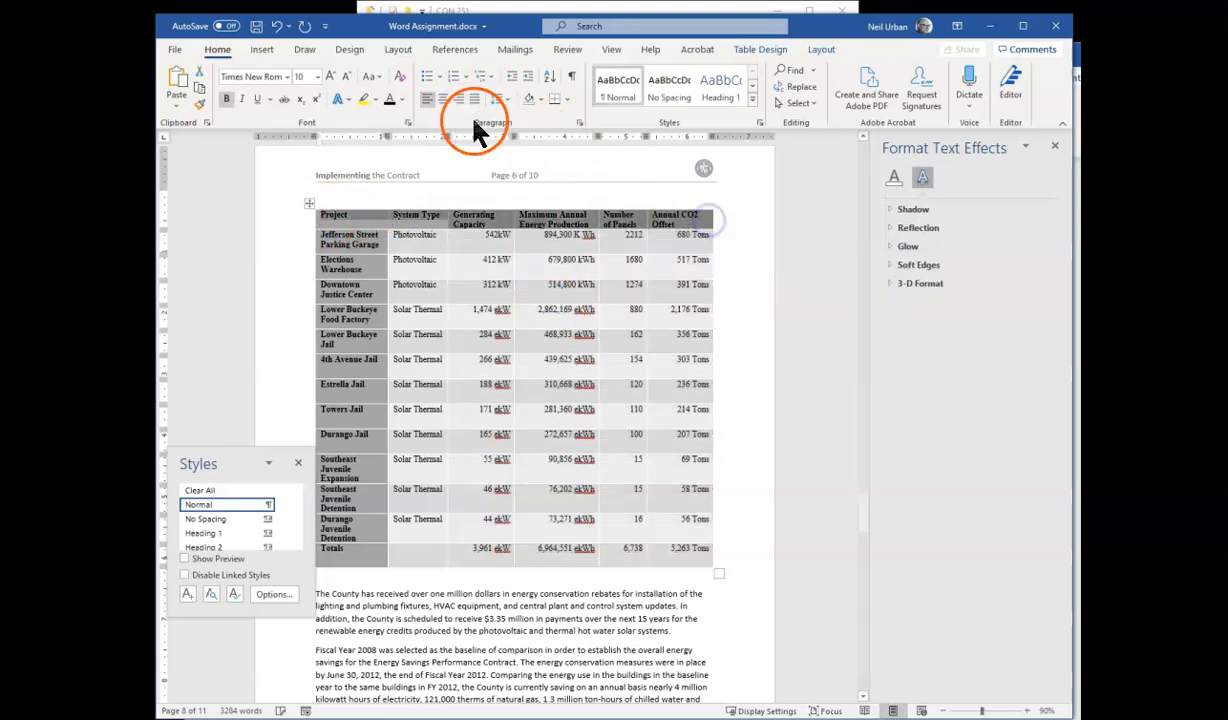
click(446, 99)
click(591, 377)
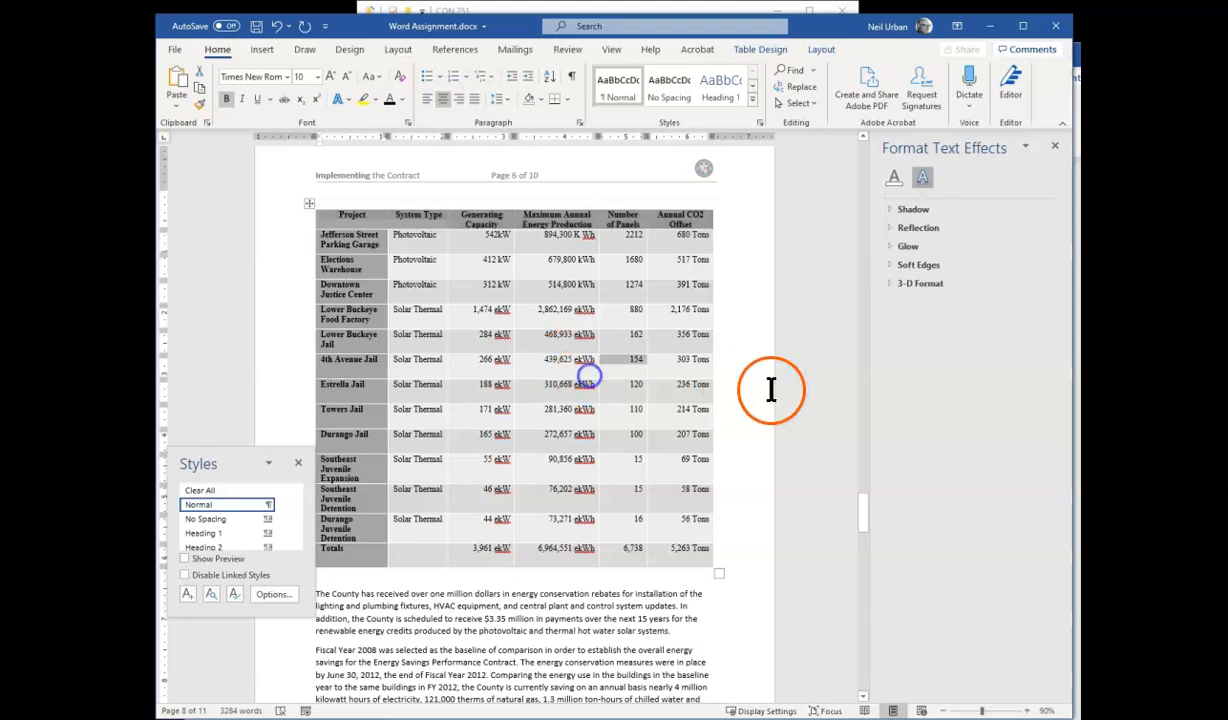
click(342, 215)
right_click(338, 217)
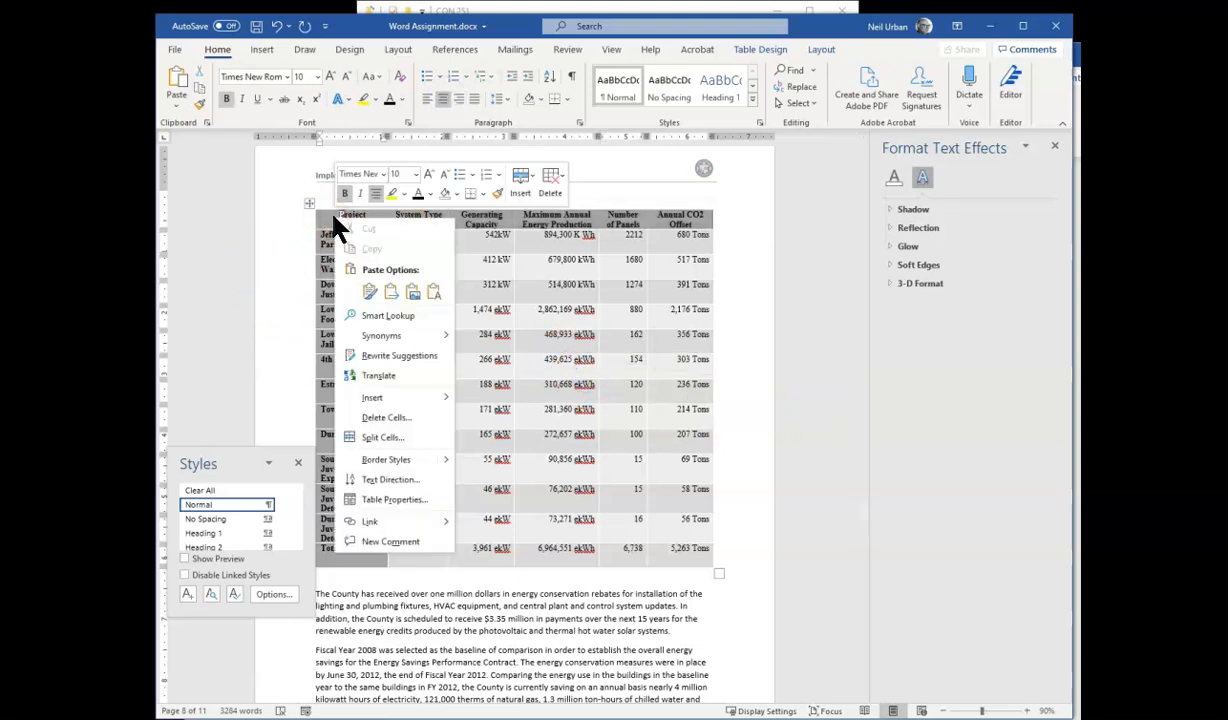
click(323, 219)
Caption the whole solar project table above it, using the Table label followed by "-Solar Energy Production"
drag(323, 214, 726, 567)
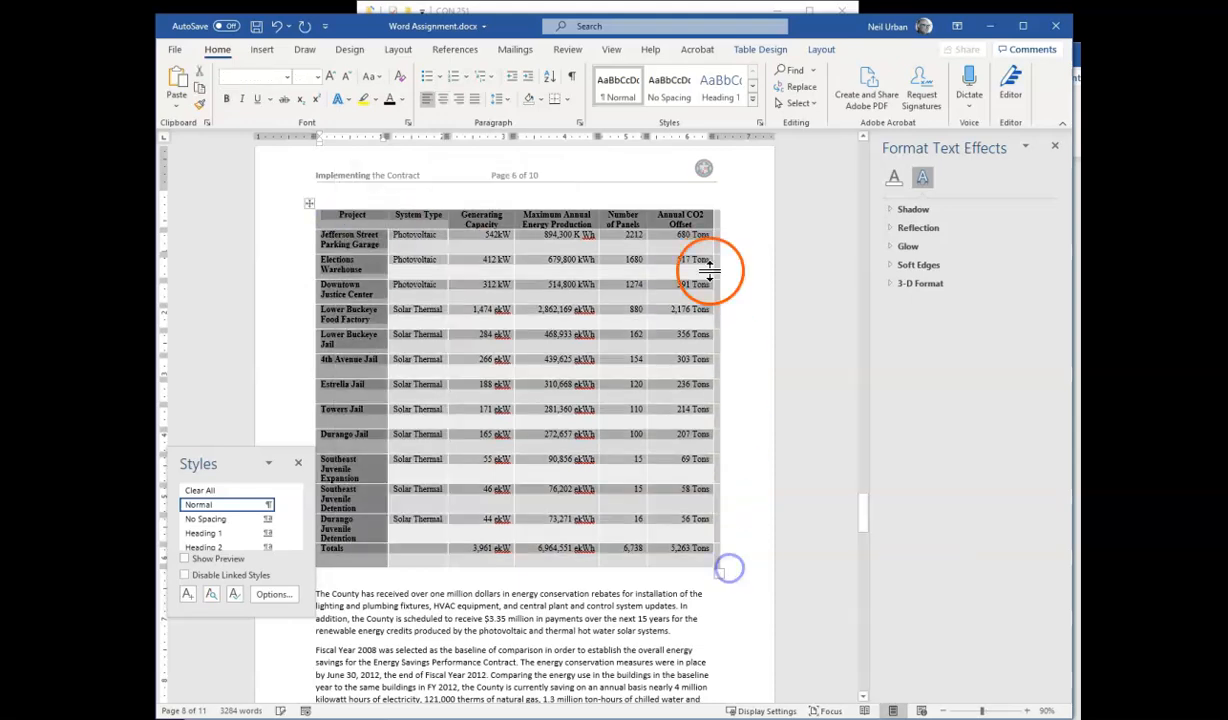
right_click(657, 230)
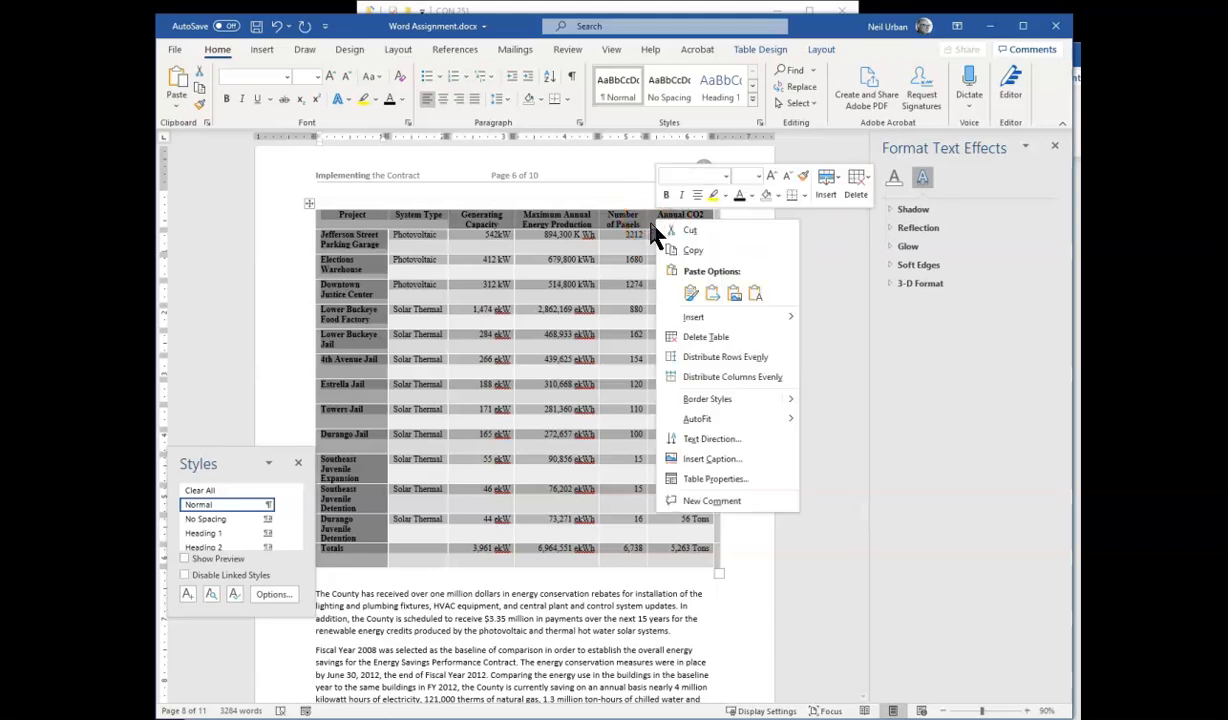
click(708, 460)
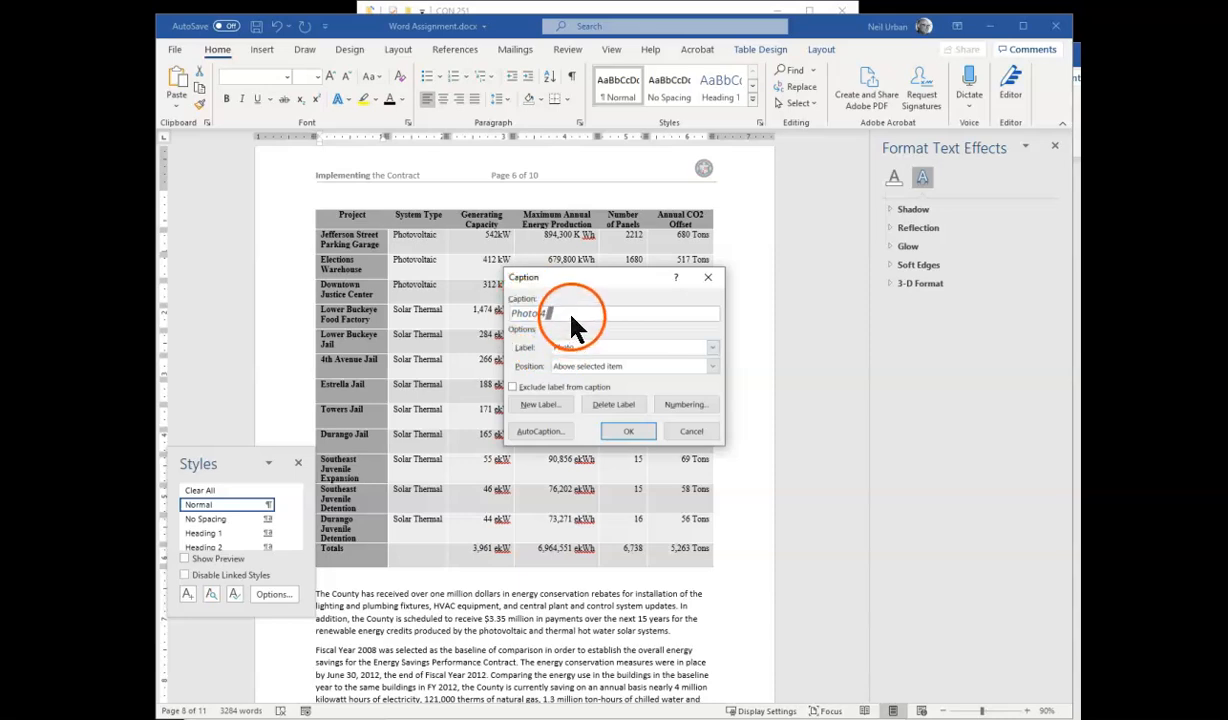
click(712, 347)
click(565, 391)
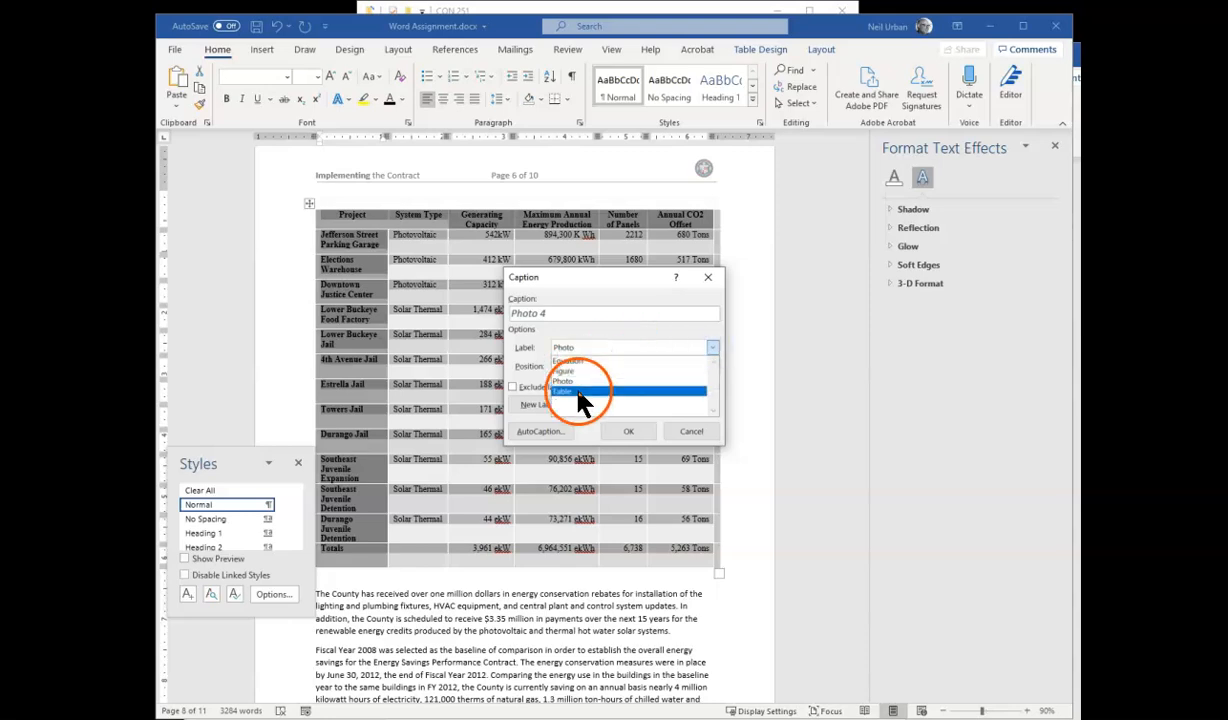
click(564, 337)
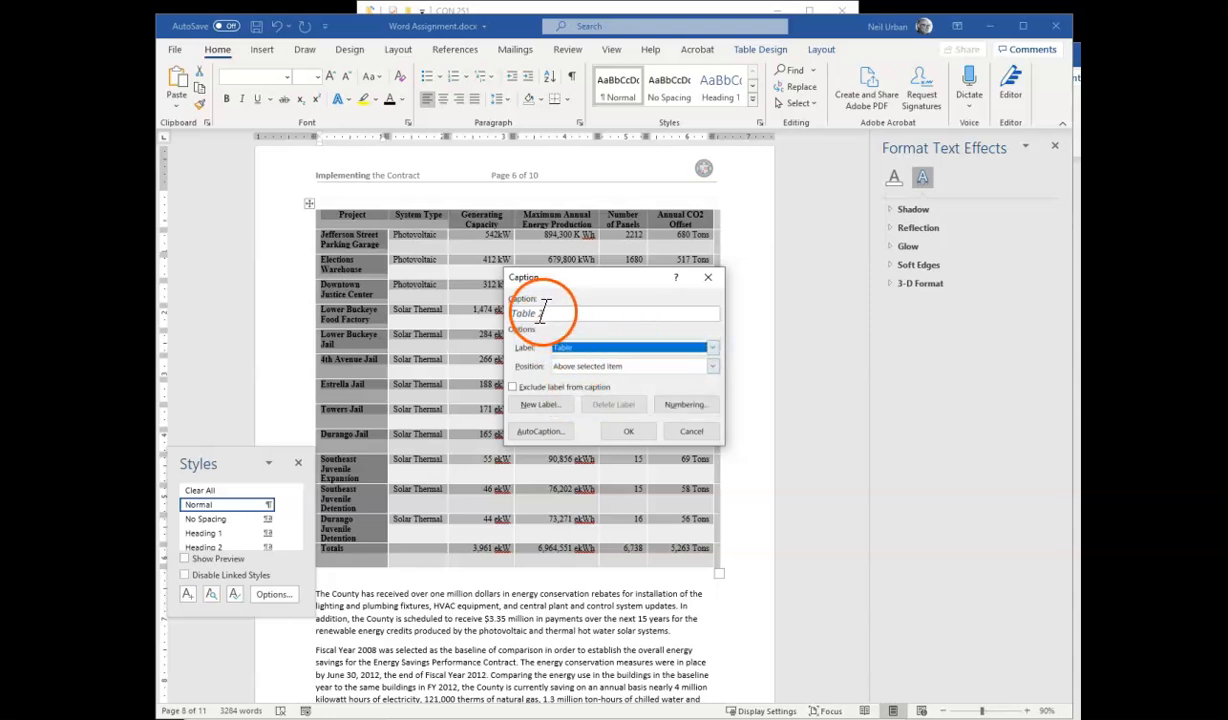
click(560, 313)
text(-5)
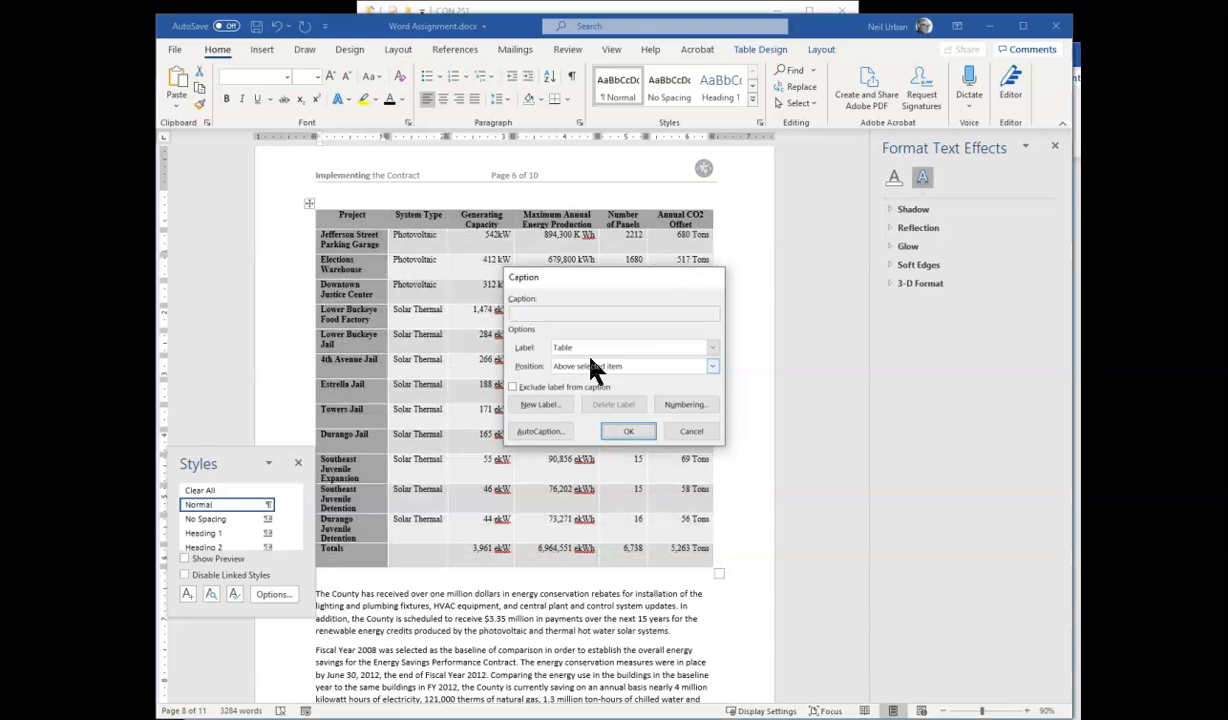
key(Return)
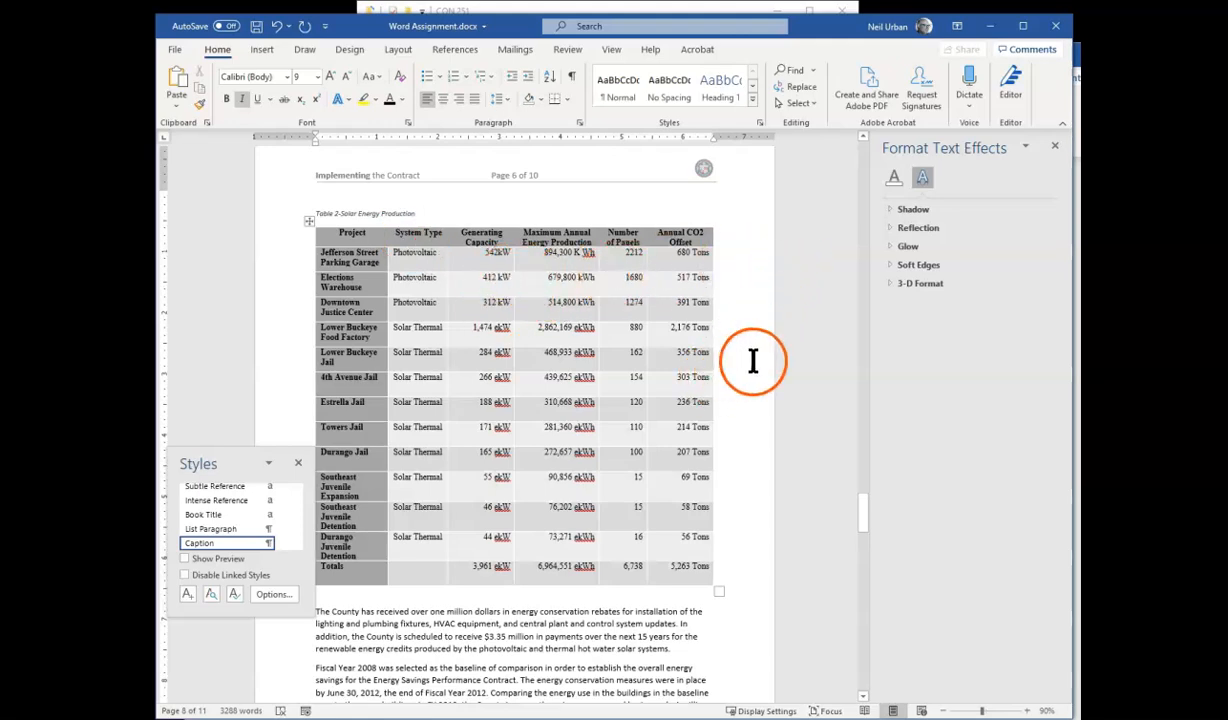
Close the floating Styles pane and go to the paragraphs below the solar project table
click(297, 462)
click(758, 420)
scroll(764, 424, down, 2)
scroll(766, 424, down, 1)
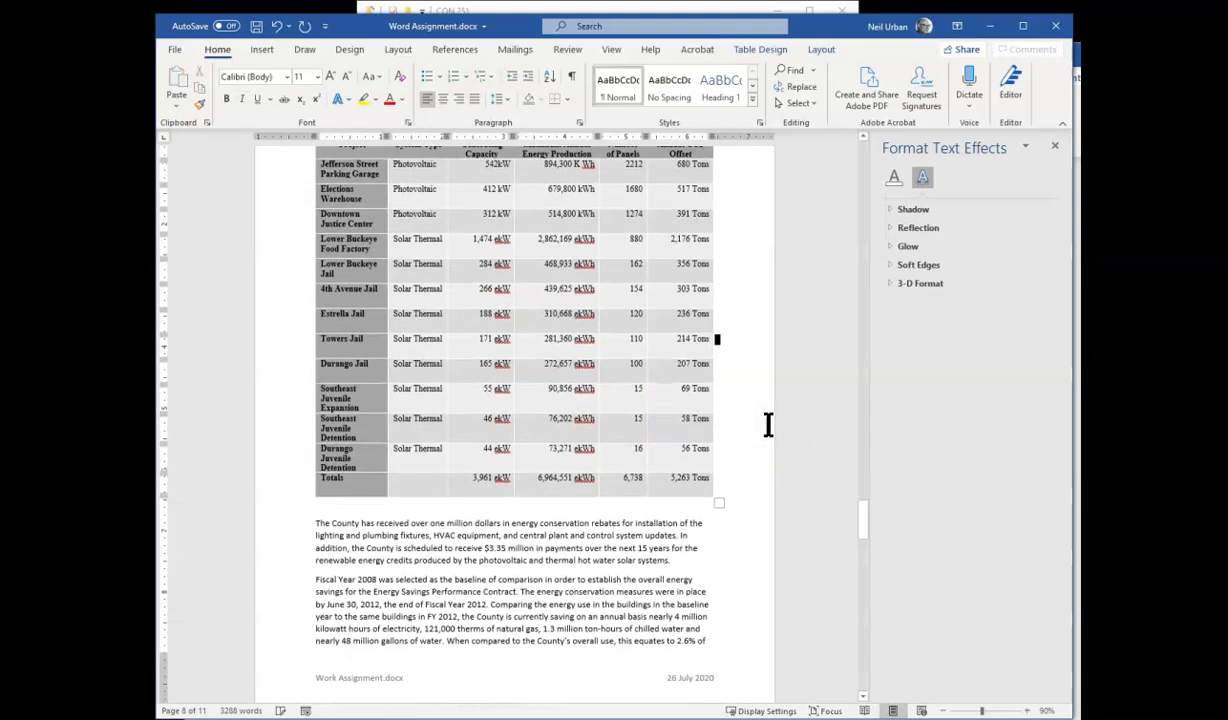
scroll(773, 422, down, 1)
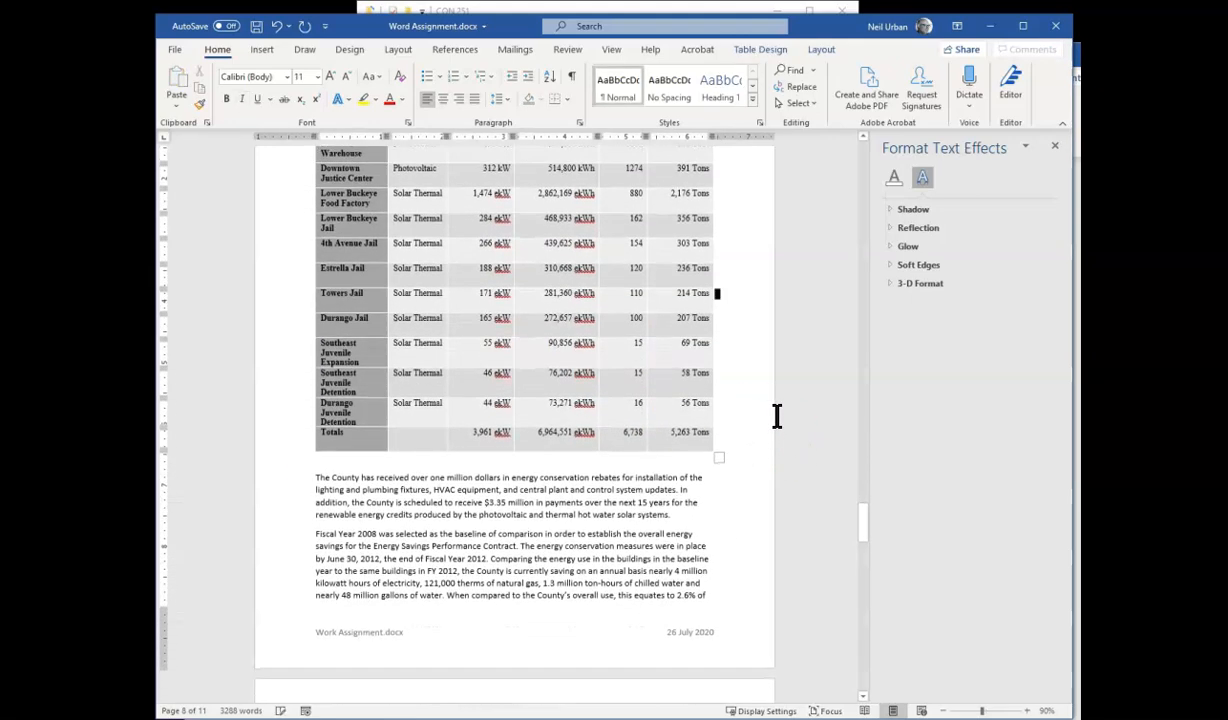